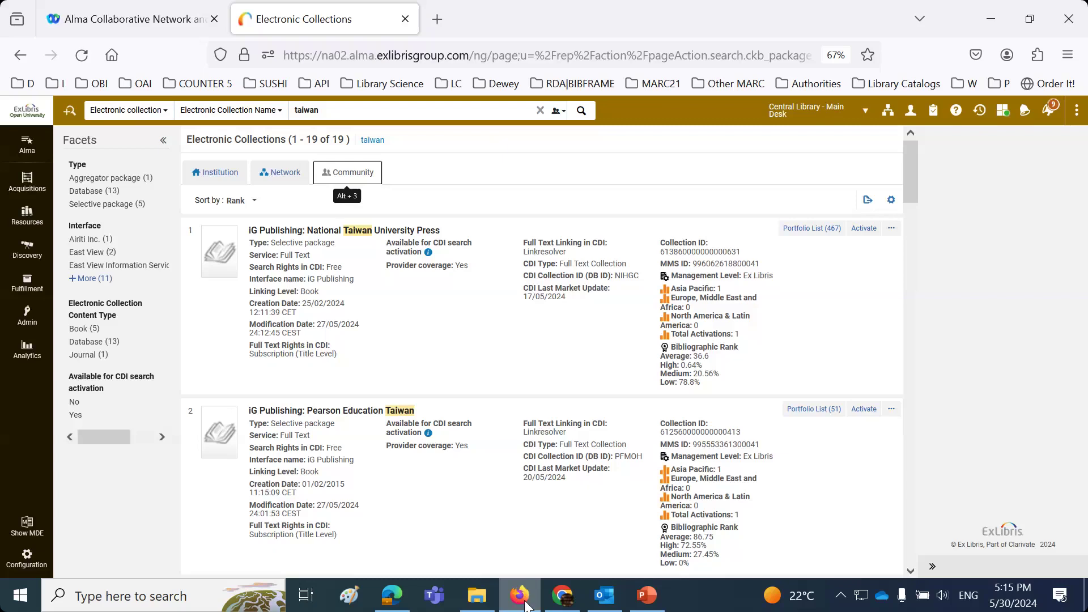
- Run an All titles search for "taiwan" in the title, keeping Institution as the search zone
click(126, 111)
click(121, 162)
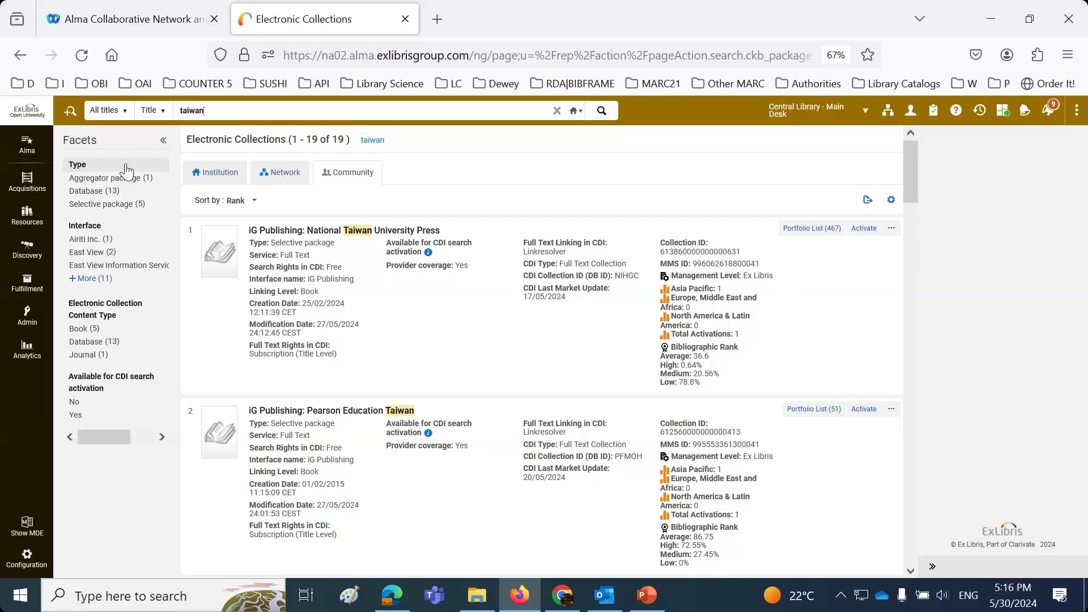
key(Return)
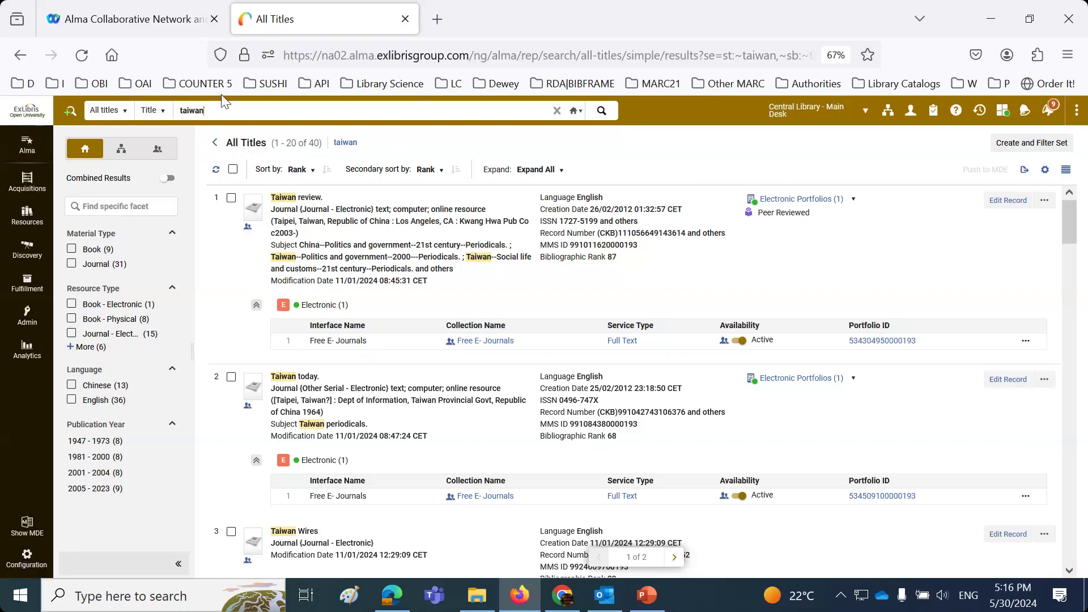
click(574, 112)
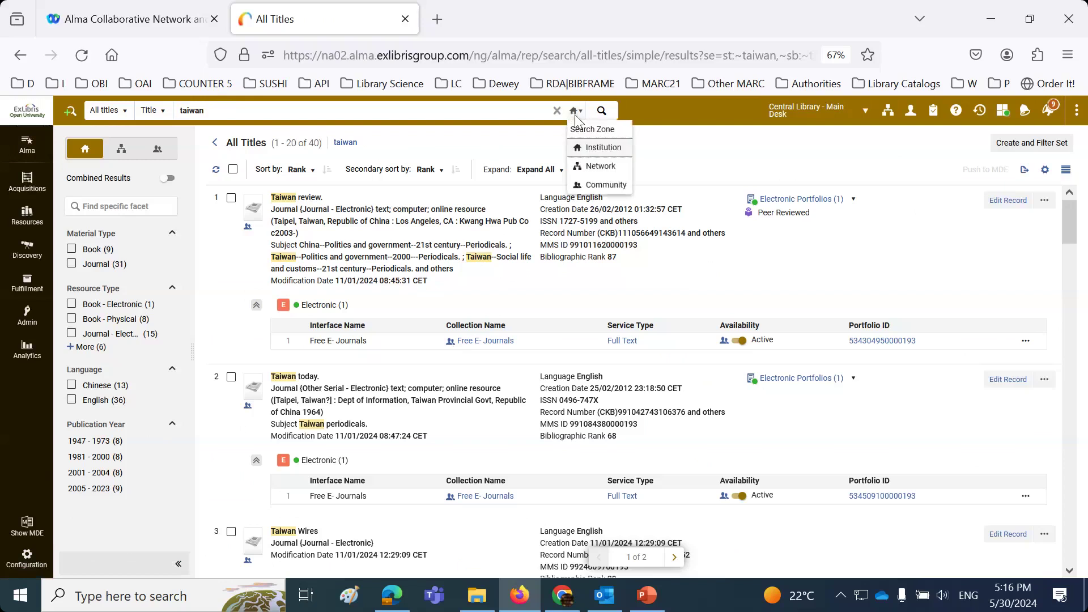
click(594, 148)
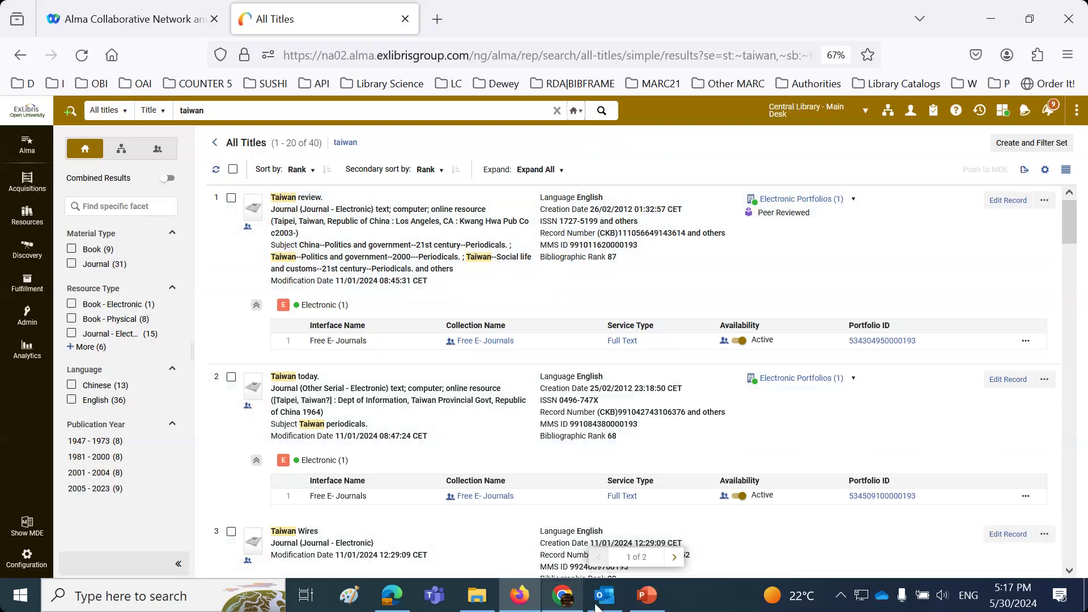
- Switch to Chrome and find "elect" on the webinar series page, then highlight the June 19 session description on managing electronic resources
click(562, 595)
scroll(339, 354, down, 5)
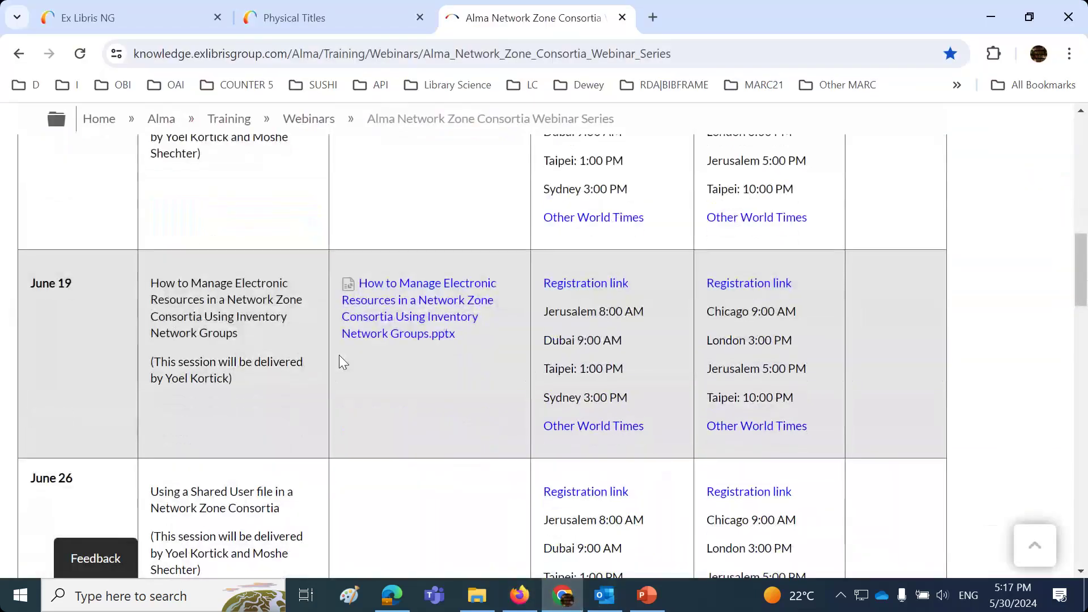
scroll(339, 355, down, 6)
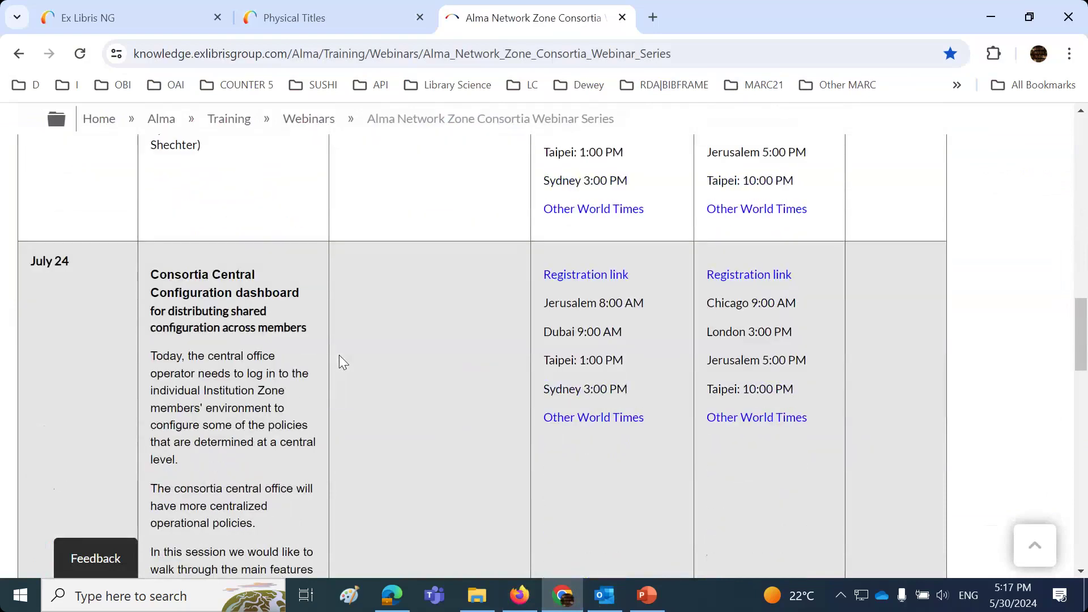
scroll(339, 354, down, 4)
key(ctrl+f)
text(elect)
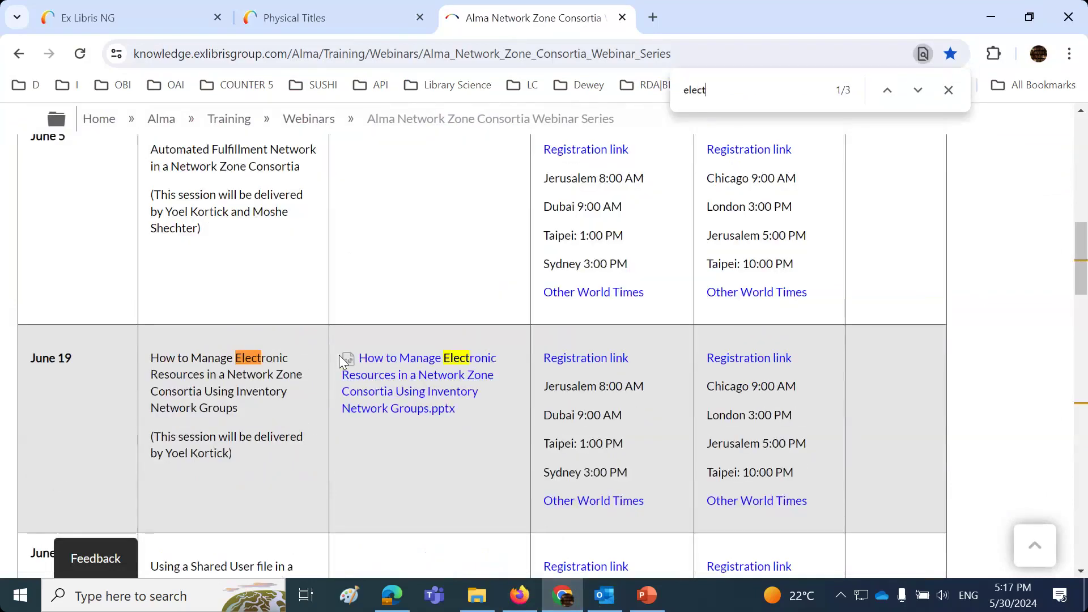
drag(151, 363, 266, 438)
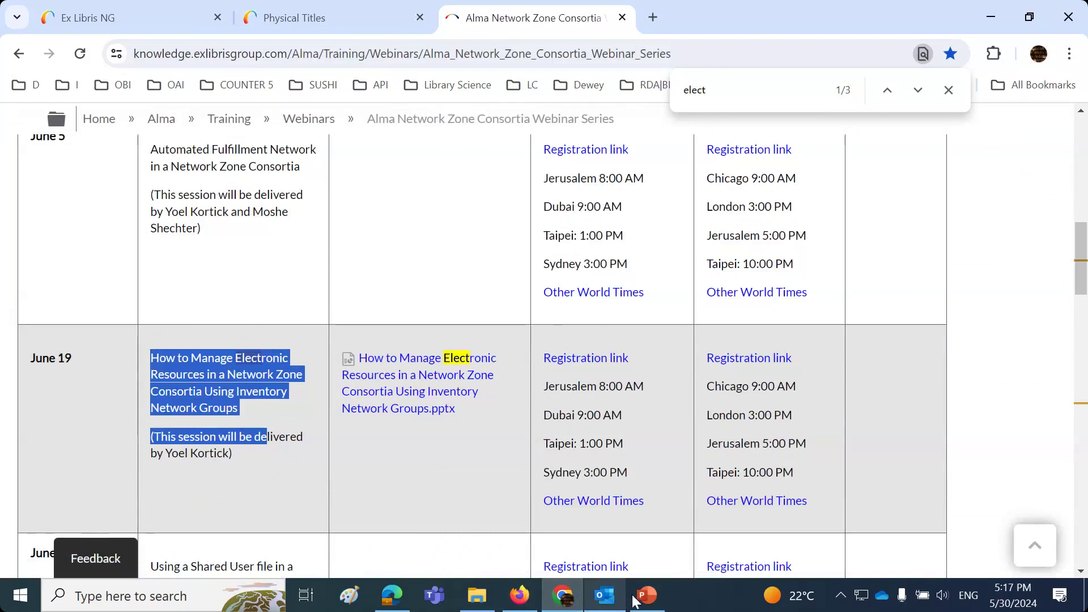
- Return to Alma in Firefox and compare the title search with Combined Results on and off, leaving it off
click(521, 603)
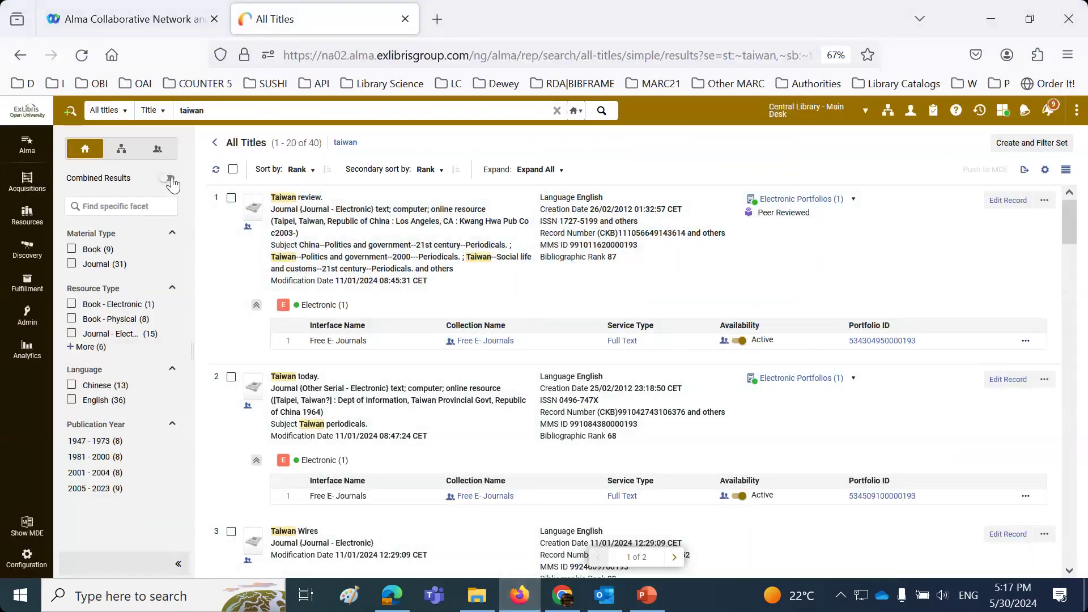
click(170, 179)
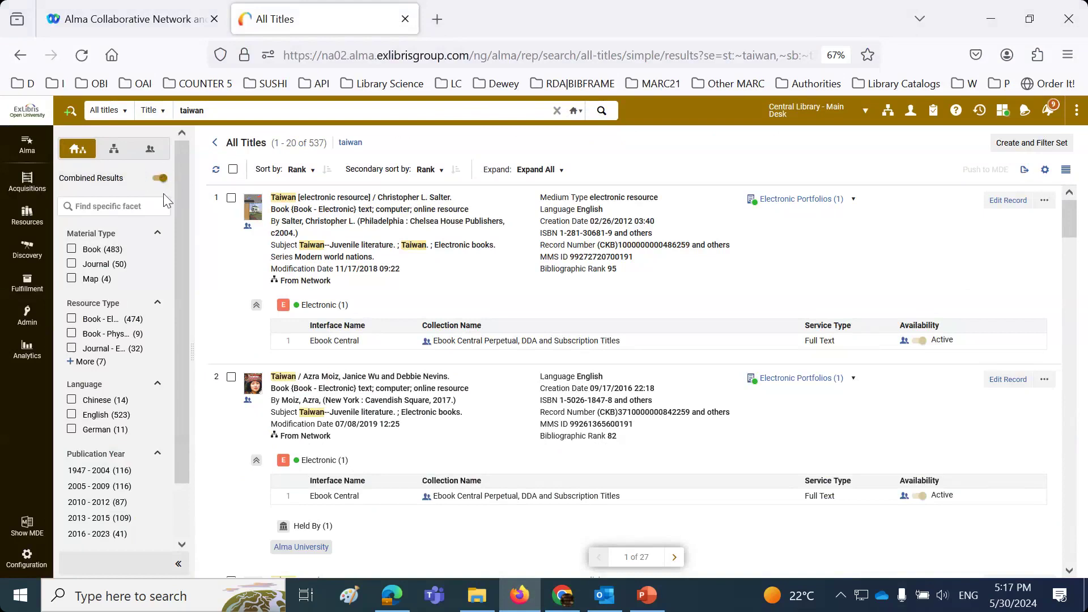
double_click(325, 149)
click(159, 179)
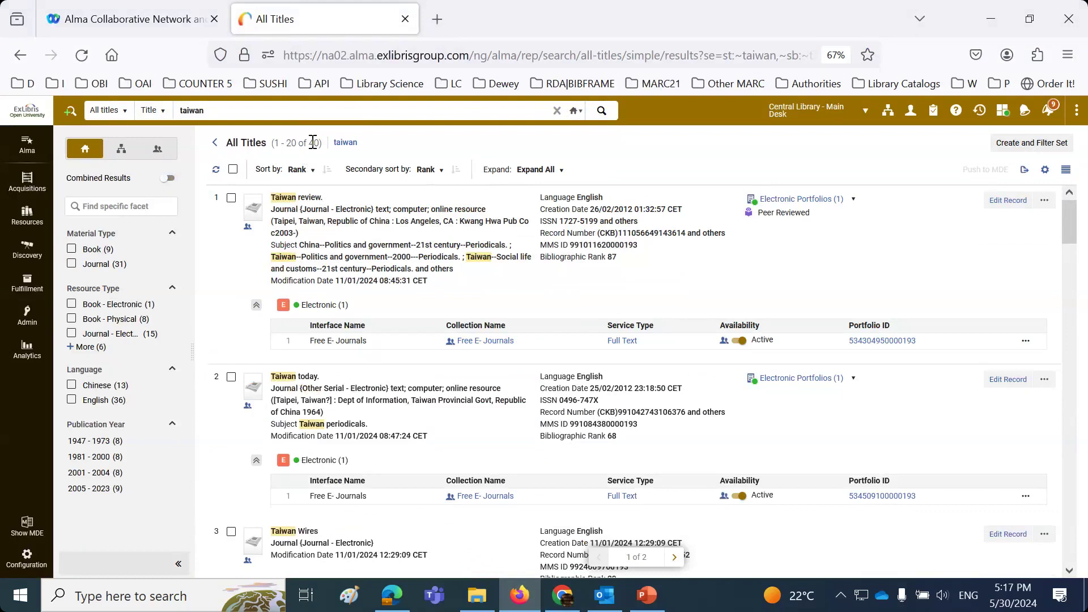
click(169, 179)
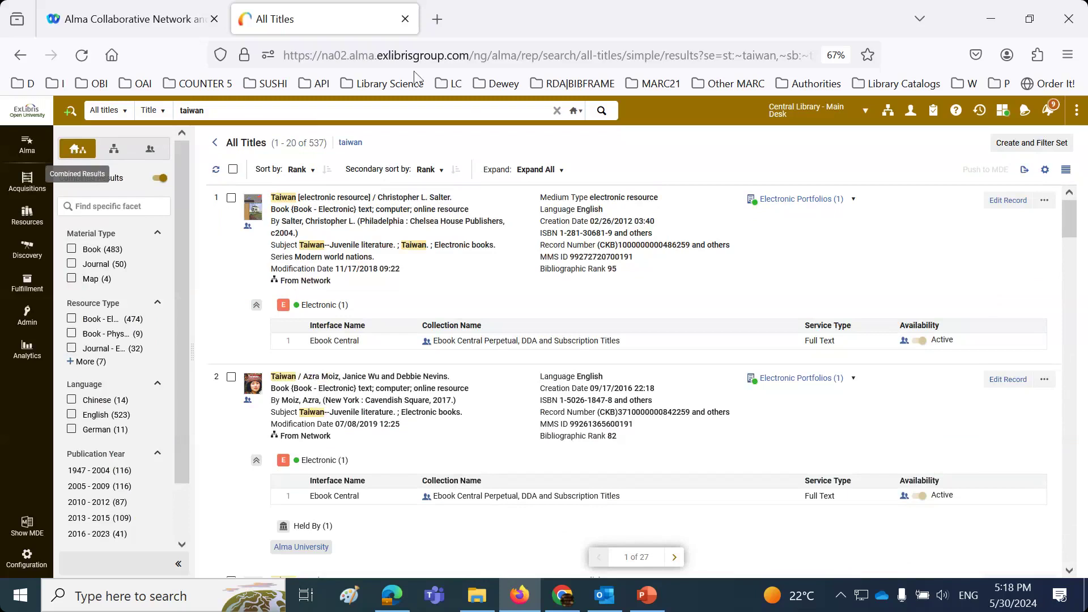
click(574, 115)
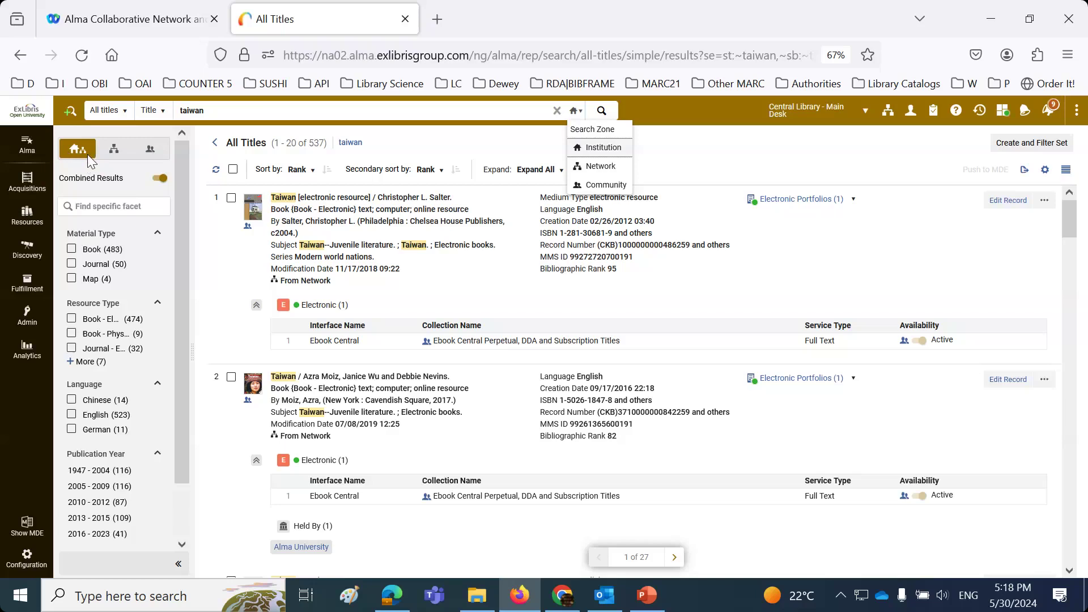
click(160, 180)
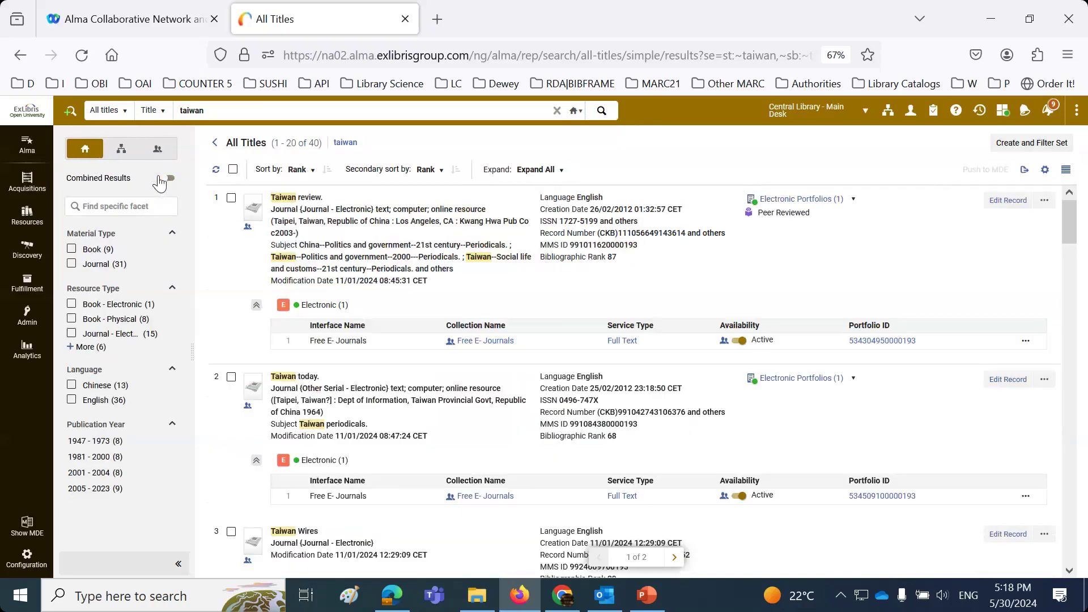
- Search electronic collections for names containing "taiwan" in the Network zone, and check the Institution zone too
double_click(173, 114)
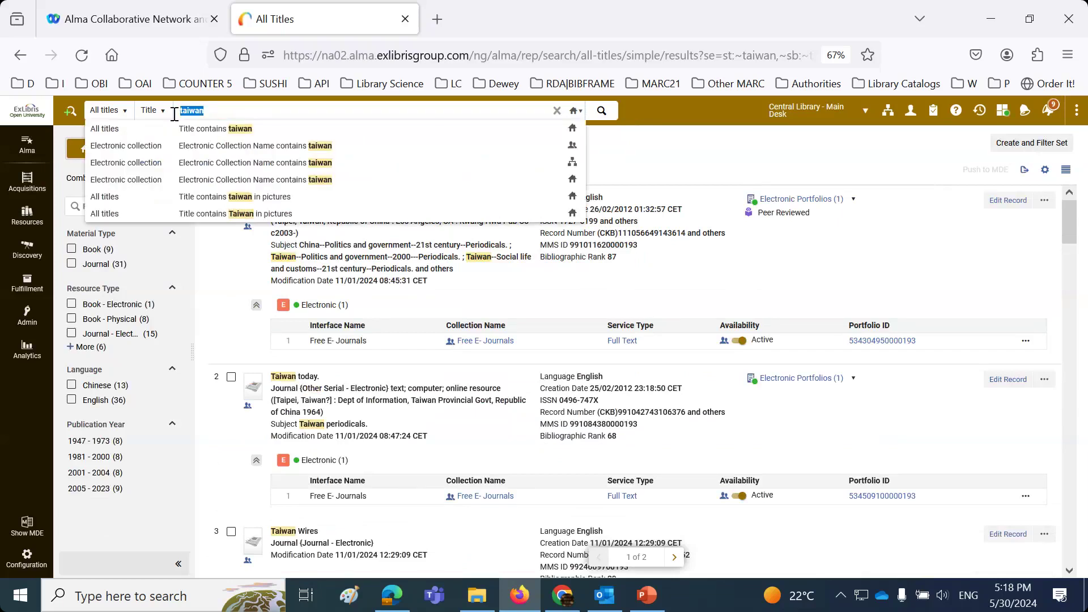
text(taiwan)
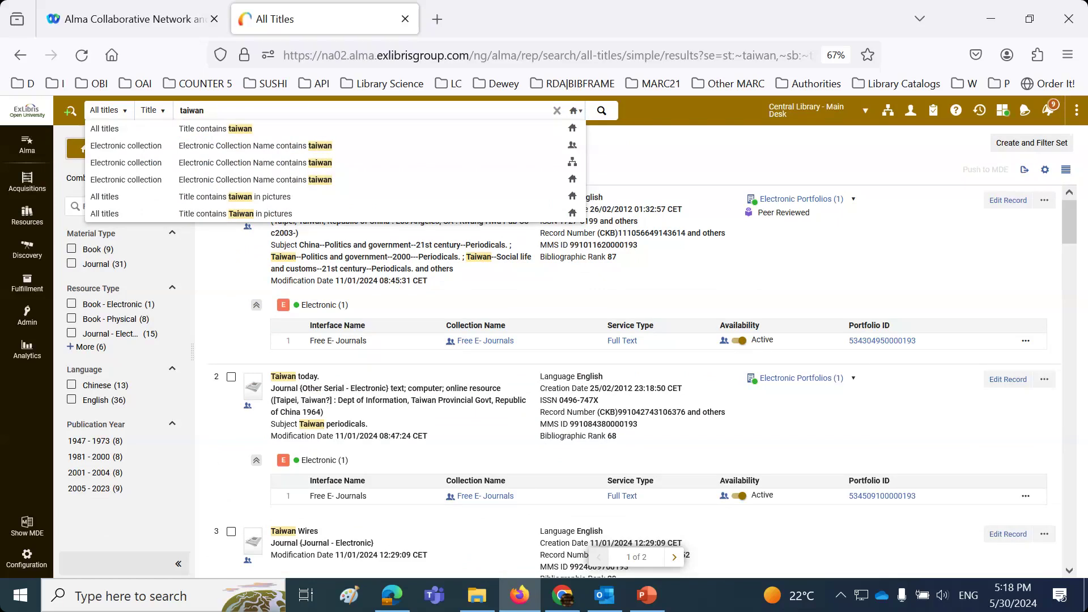
click(572, 164)
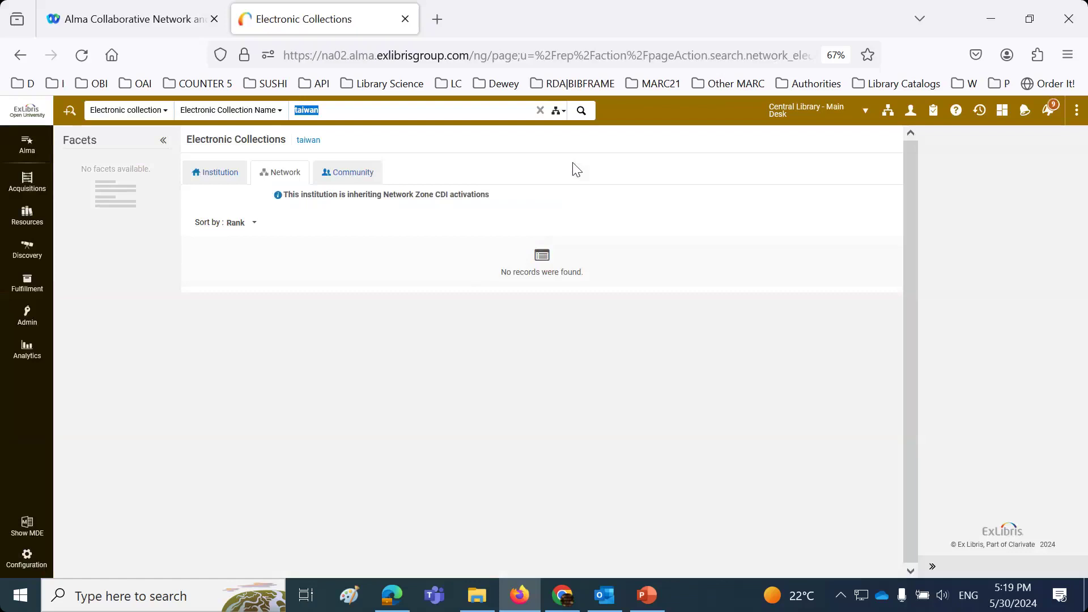
click(583, 111)
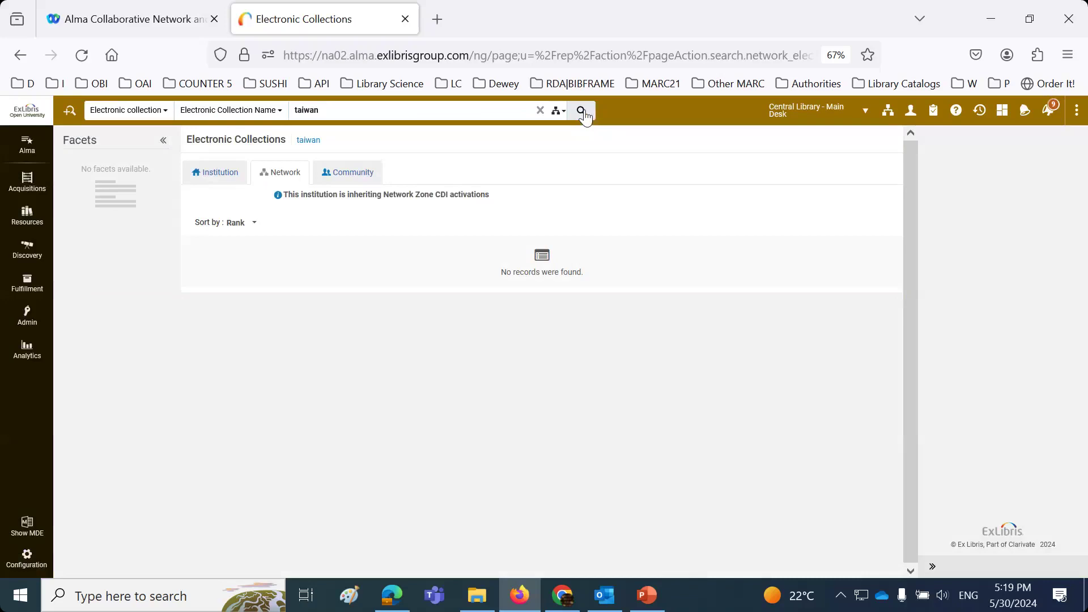
click(233, 180)
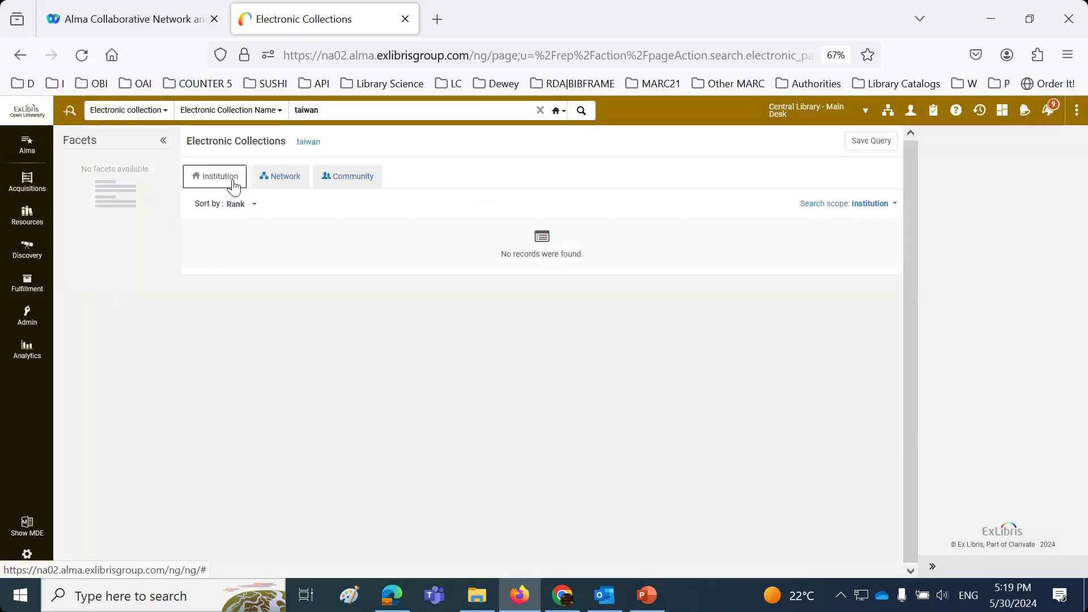
- Collapse the facets and change the search back to All titles for "taiwan" in the title within the Institution zone
click(163, 140)
click(69, 150)
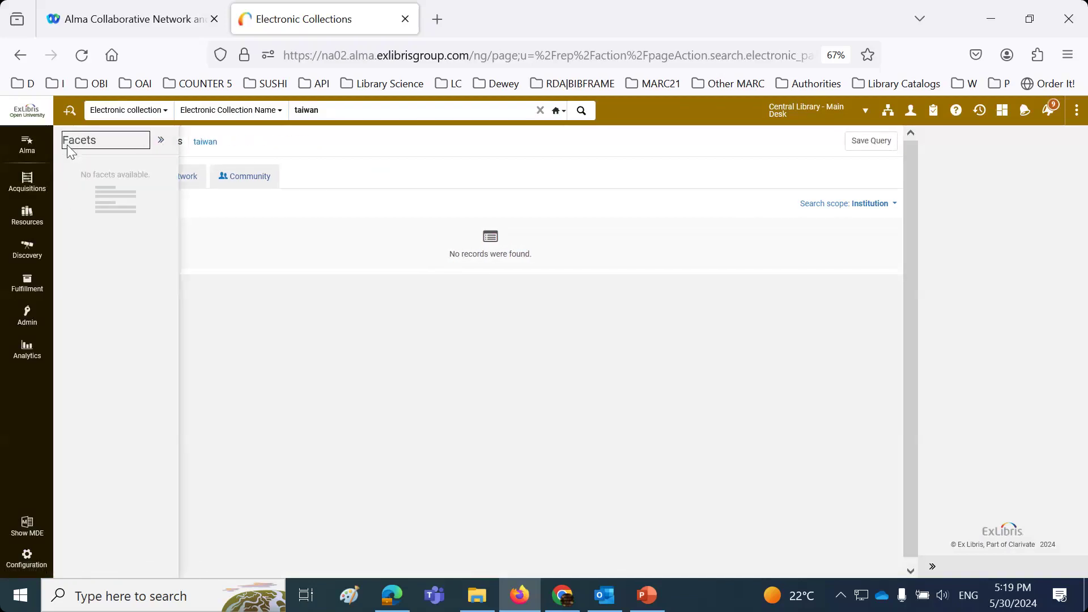
click(159, 114)
click(146, 166)
click(601, 112)
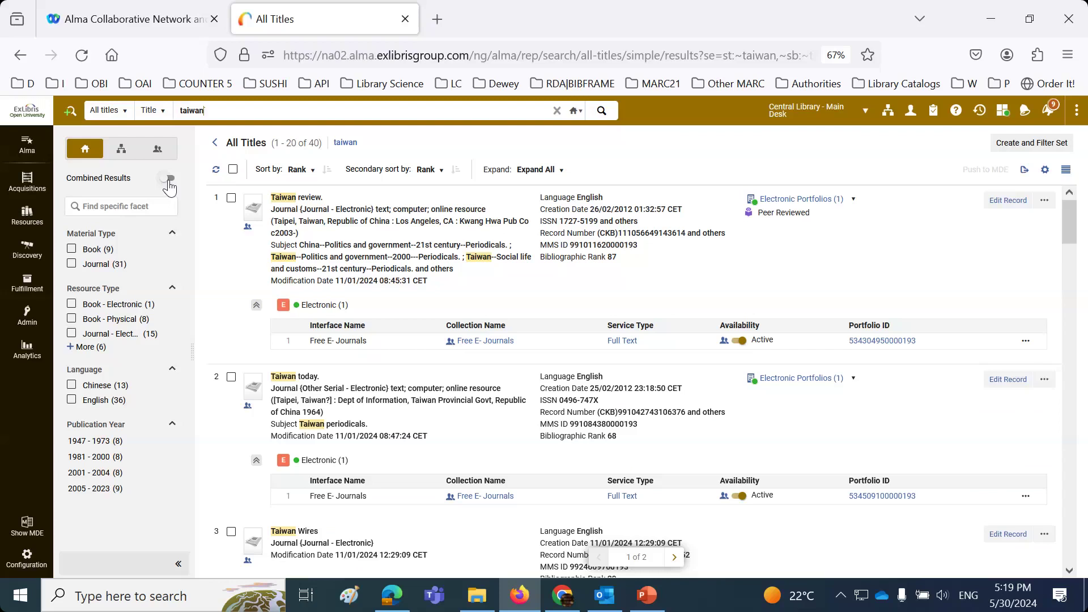
- Rerun the "taiwan" title search in the Network zone and expand the holding institutions of the first record
click(578, 113)
click(593, 170)
click(602, 114)
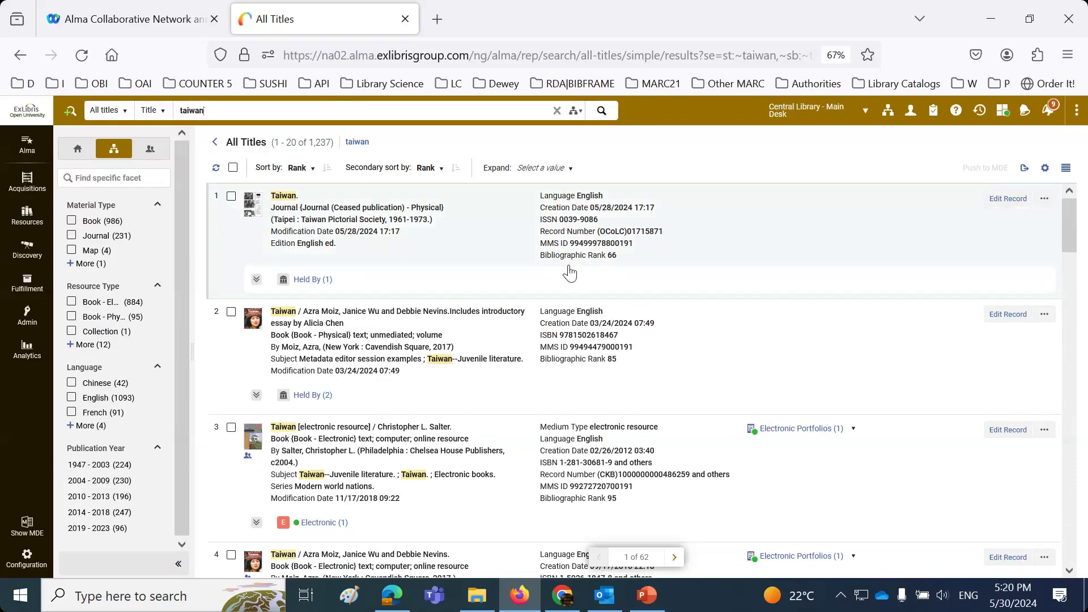
click(318, 283)
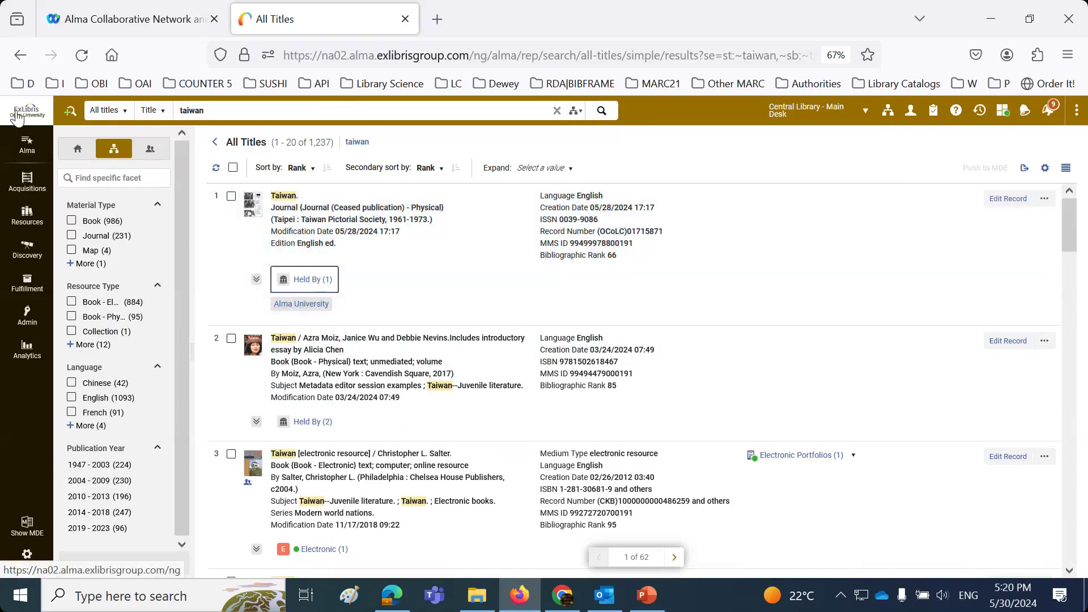
- Switch to the PowerPoint presentation and review the Introduction slides on the network zone and its member institutions
click(647, 595)
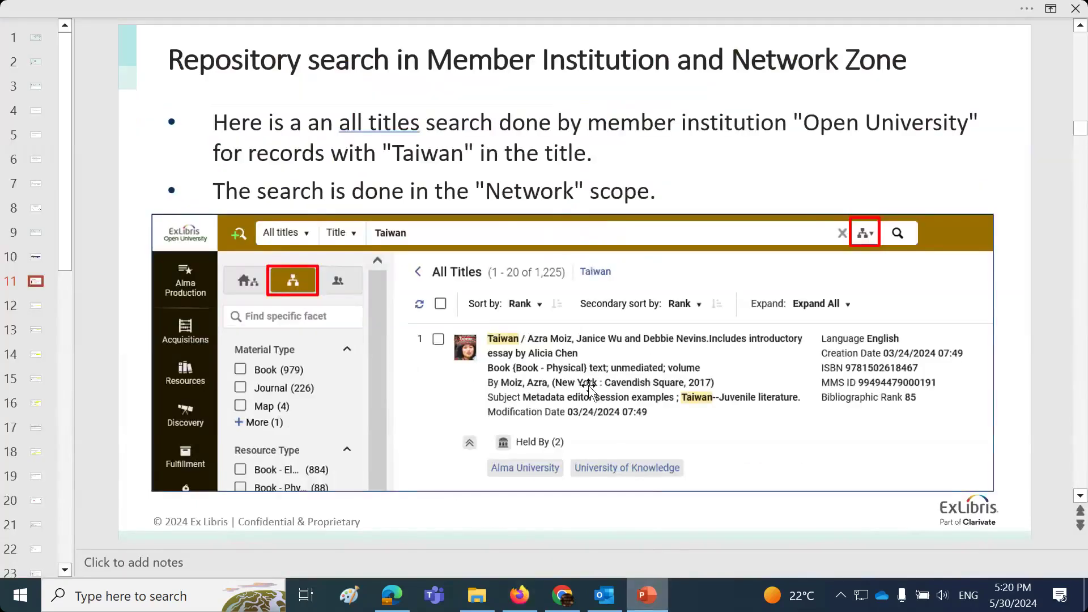
scroll(589, 388, up, 4)
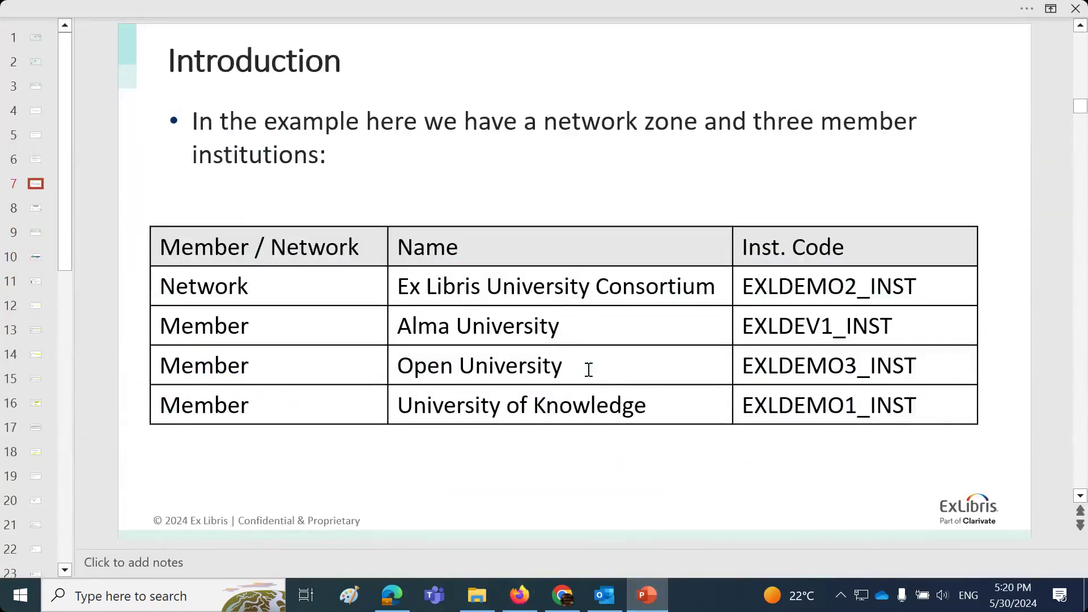
scroll(588, 371, down, 1)
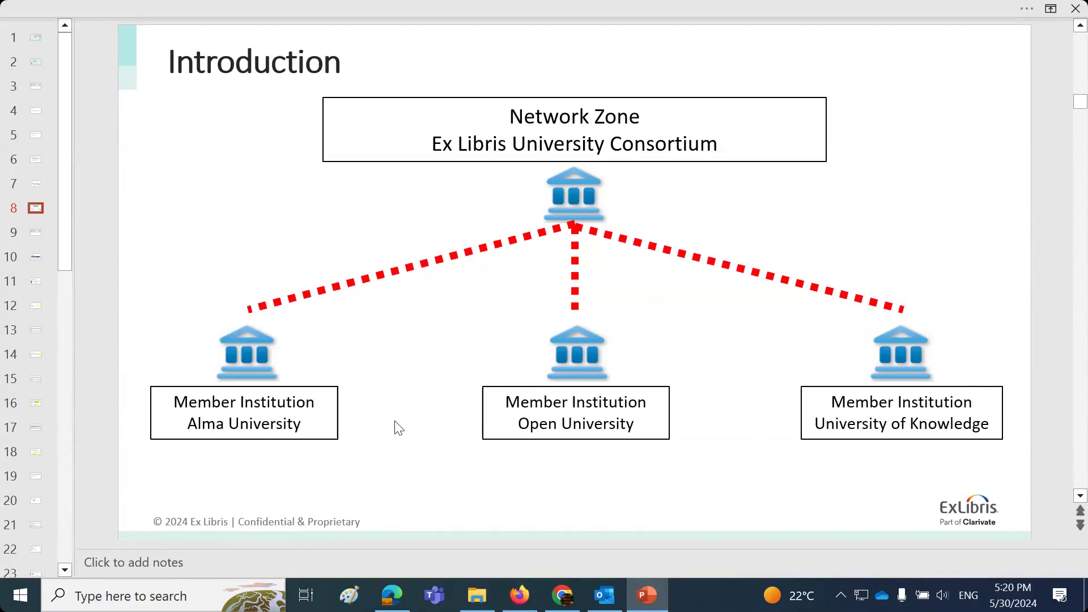
- Return to Alma in Firefox, highlight the first record's publisher, and expand the institutions holding the second record
click(528, 602)
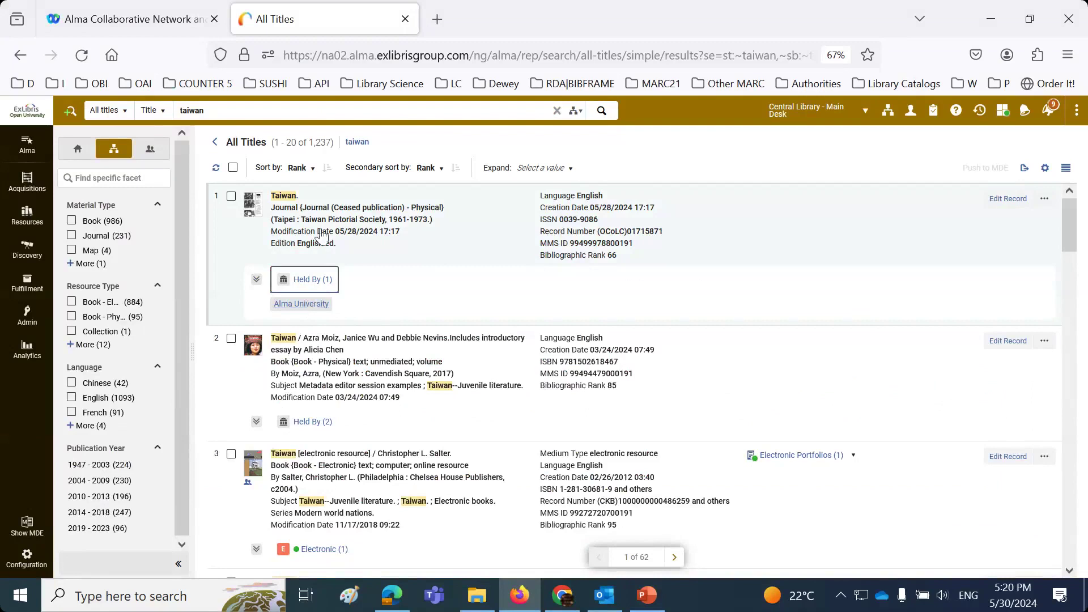
drag(302, 221, 388, 221)
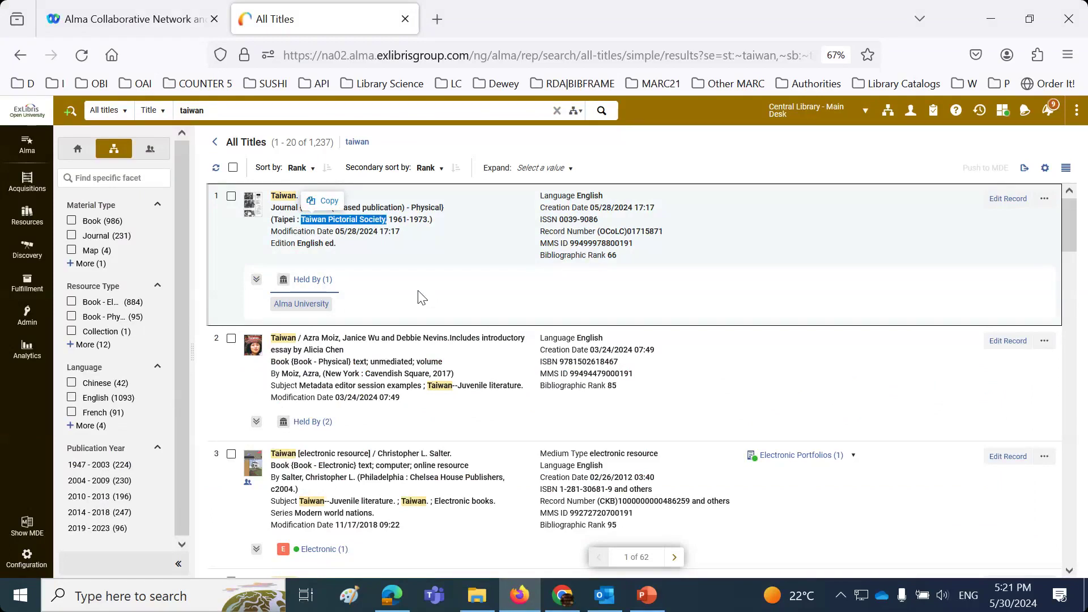
click(306, 421)
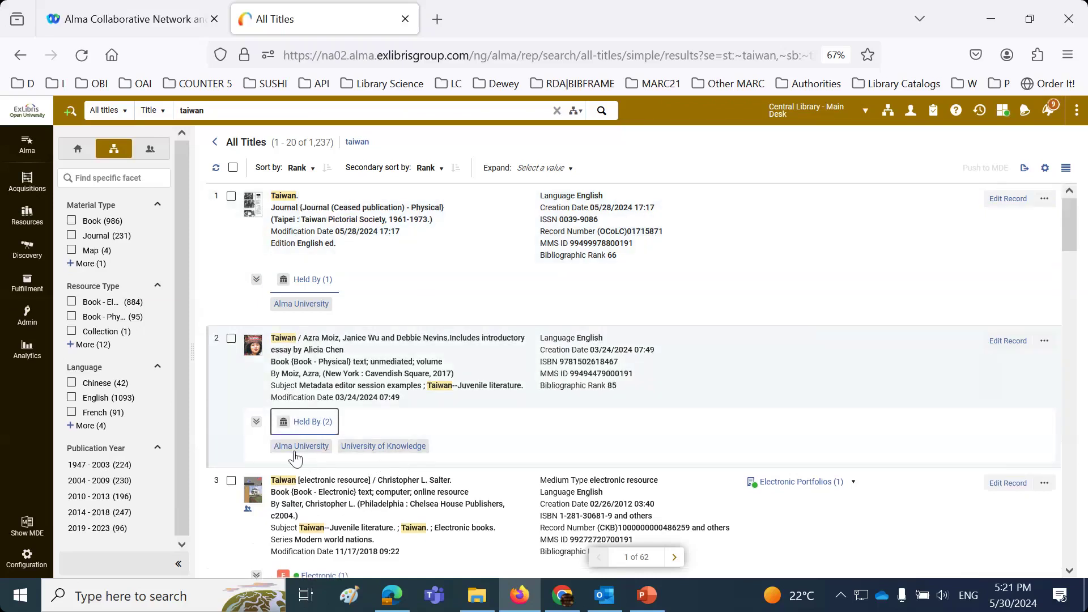
scroll(372, 447, down, 3)
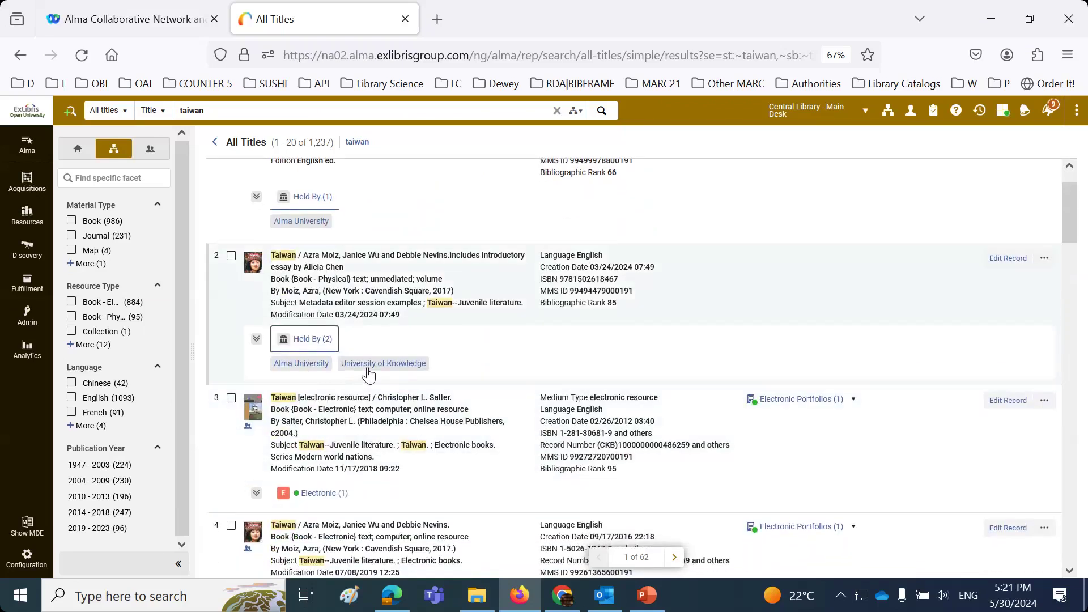
scroll(353, 231, up, 3)
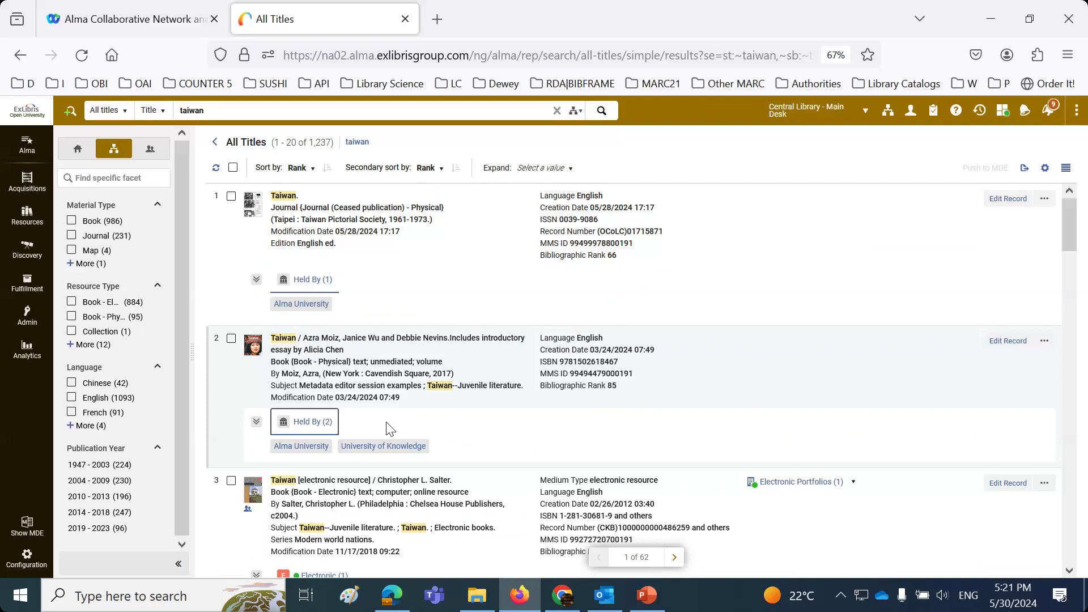
- Expand the holding institutions of the fourth and fifth records in the Network zone results
scroll(390, 428, down, 3)
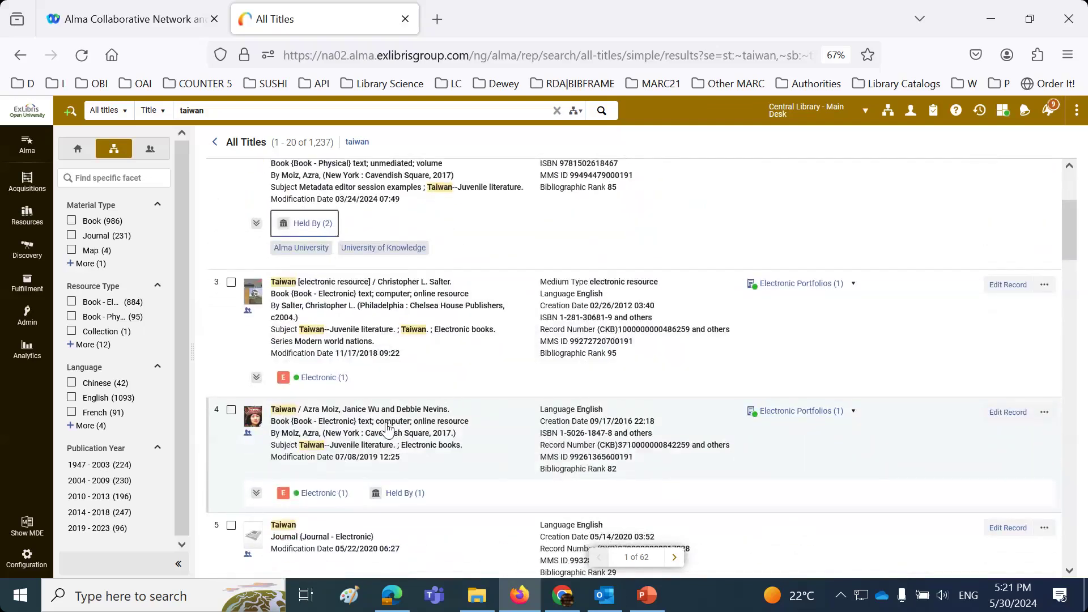
click(405, 494)
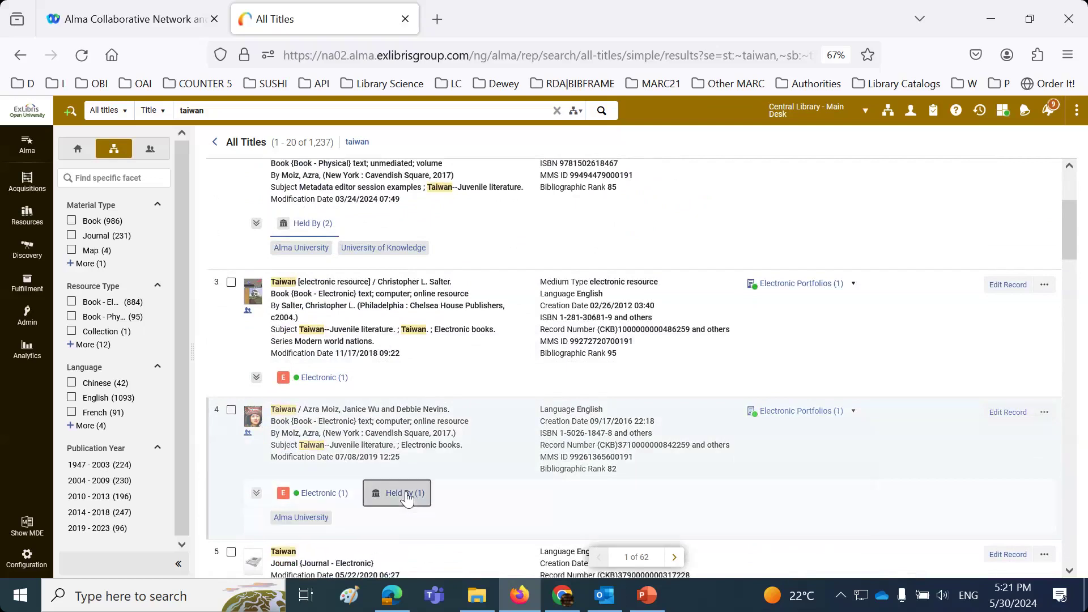
scroll(407, 497, down, 2)
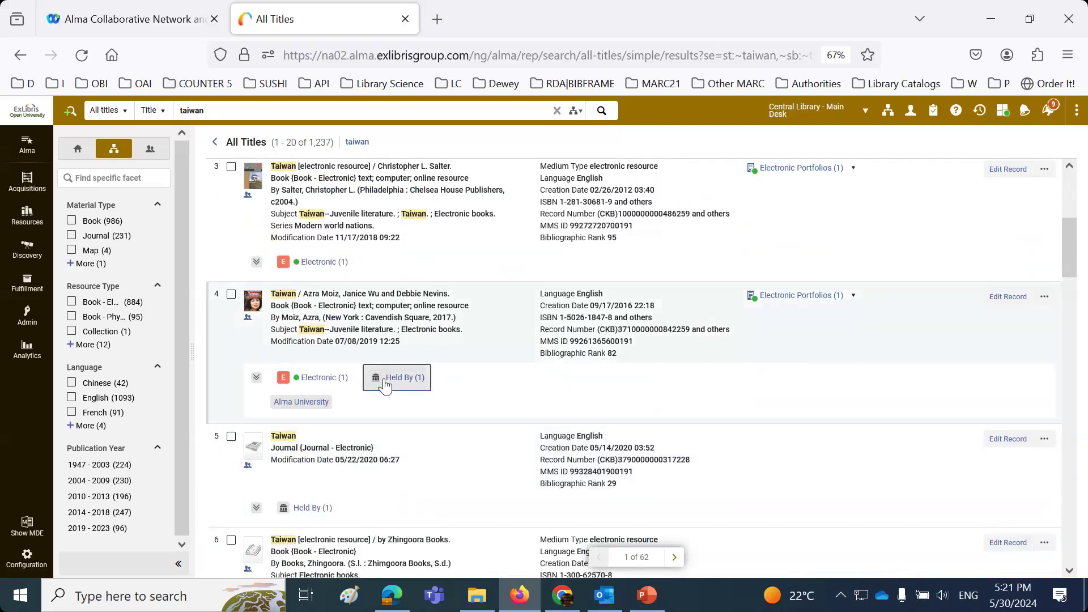
scroll(384, 385, down, 1)
click(311, 451)
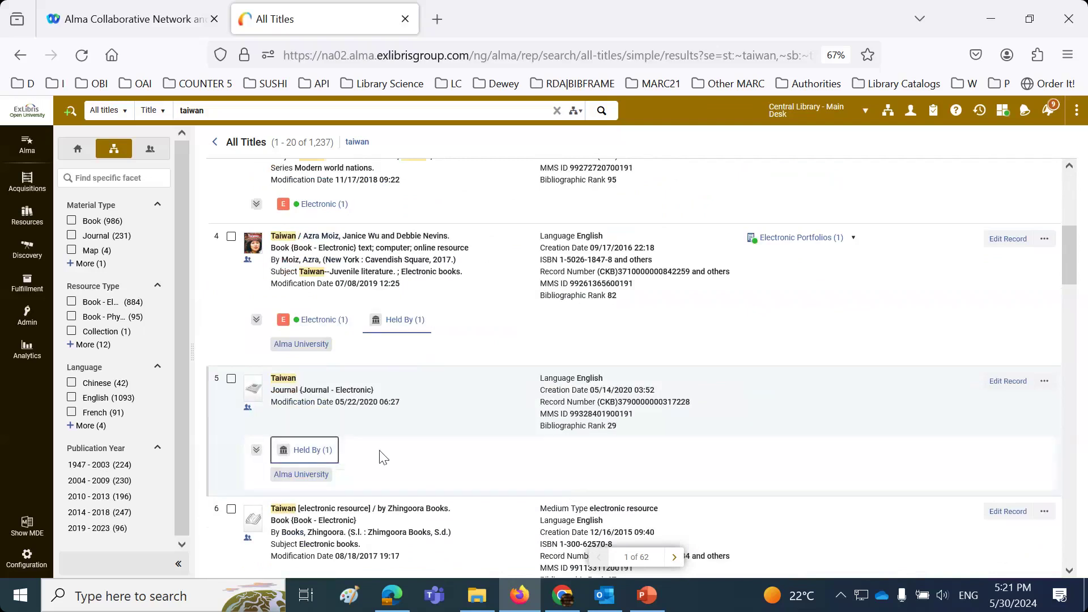
- Expand the holding institutions of the sixth, seventh and eighth records in the Network zone results
scroll(379, 456, down, 2)
click(316, 484)
scroll(320, 491, down, 1)
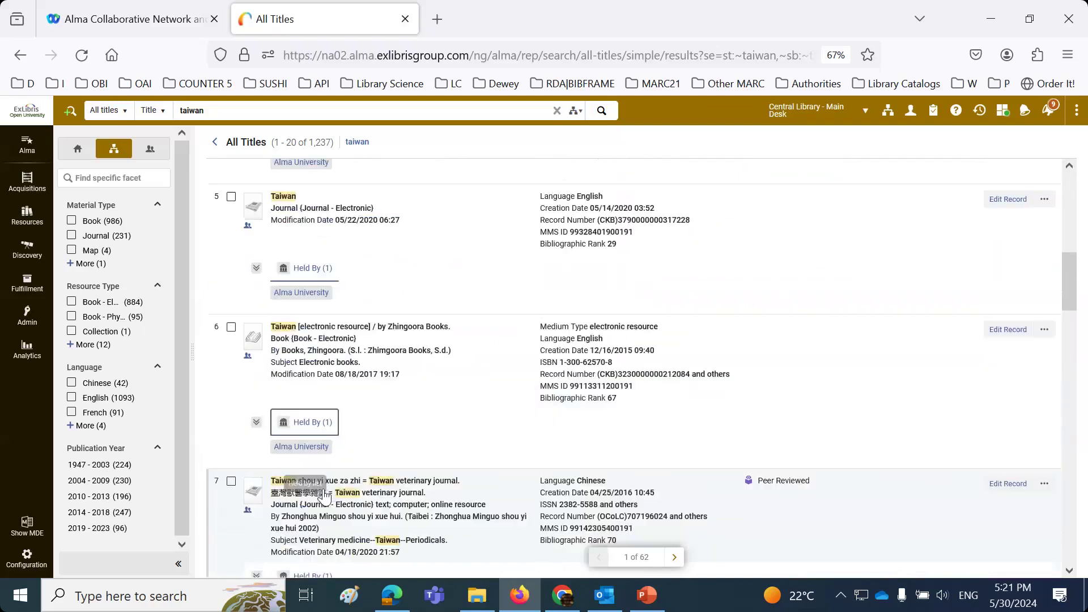
scroll(324, 497, down, 1)
click(319, 487)
scroll(320, 486, down, 1)
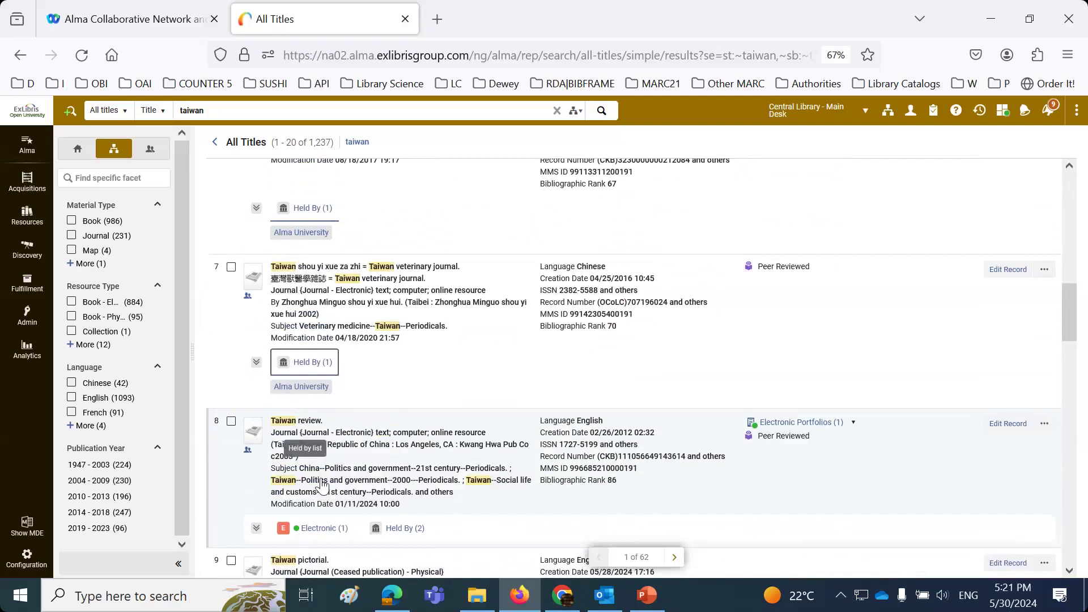
scroll(322, 486, down, 2)
click(406, 404)
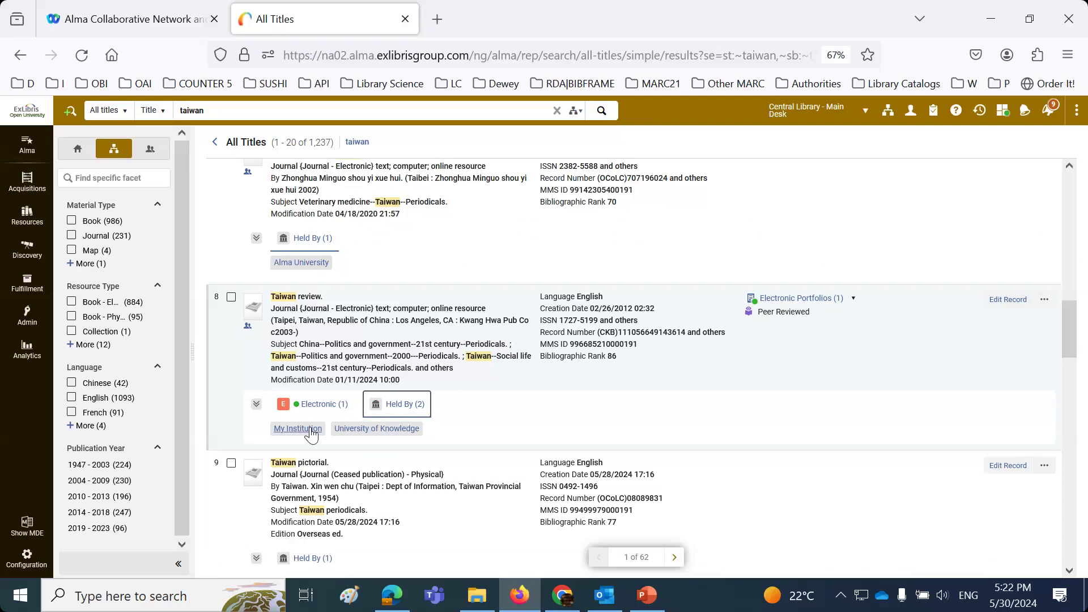
- In the Institution zone, run an advanced all-titles search for Title containing "taiwan" and Creator containing the surname of the fourth Network record's author
click(78, 149)
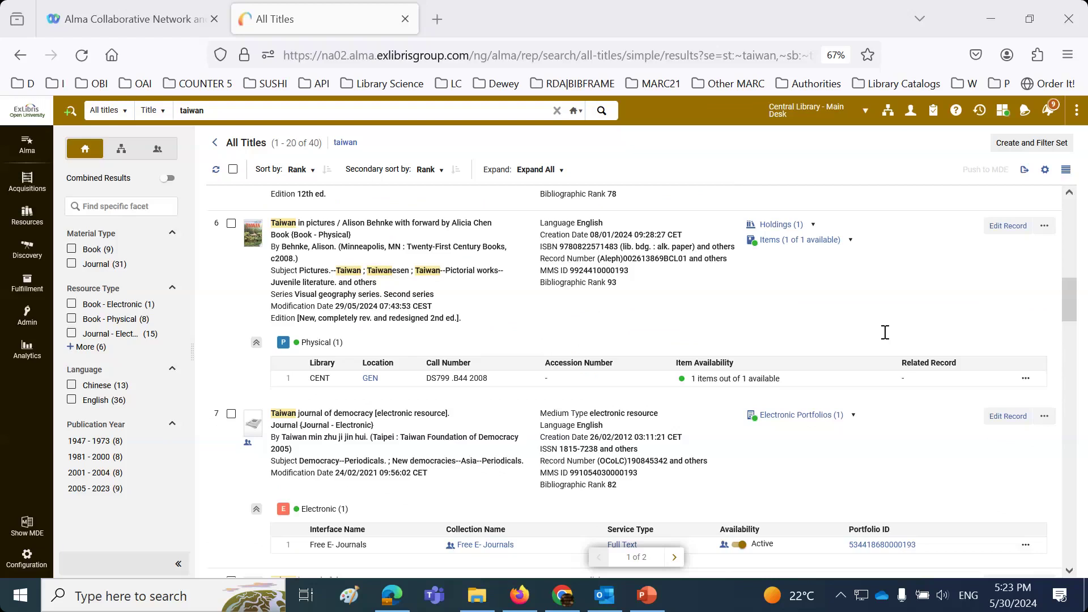
click(112, 116)
click(320, 114)
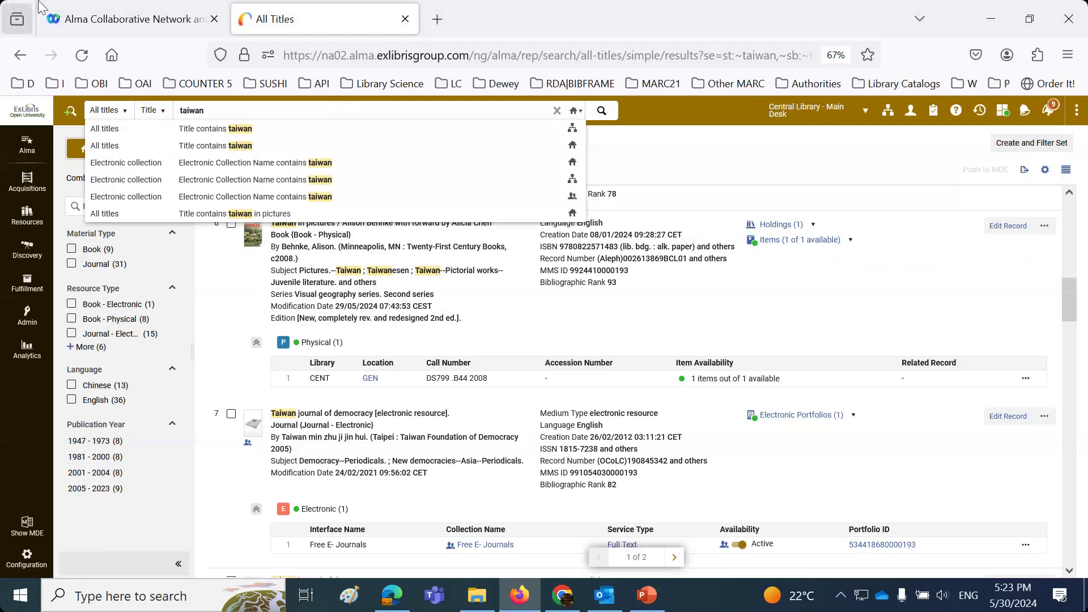
click(69, 110)
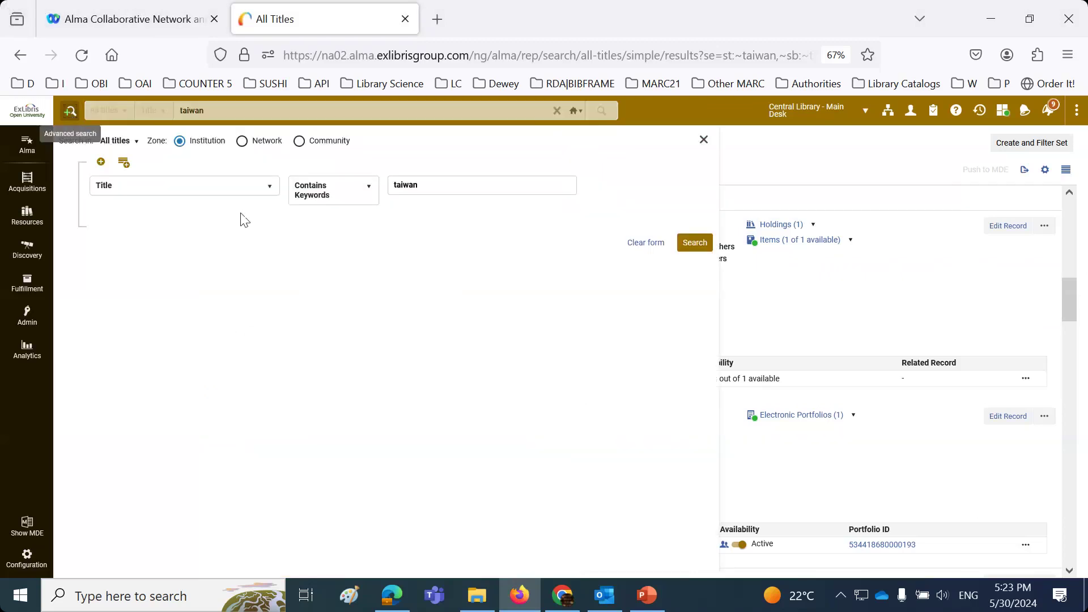
click(591, 186)
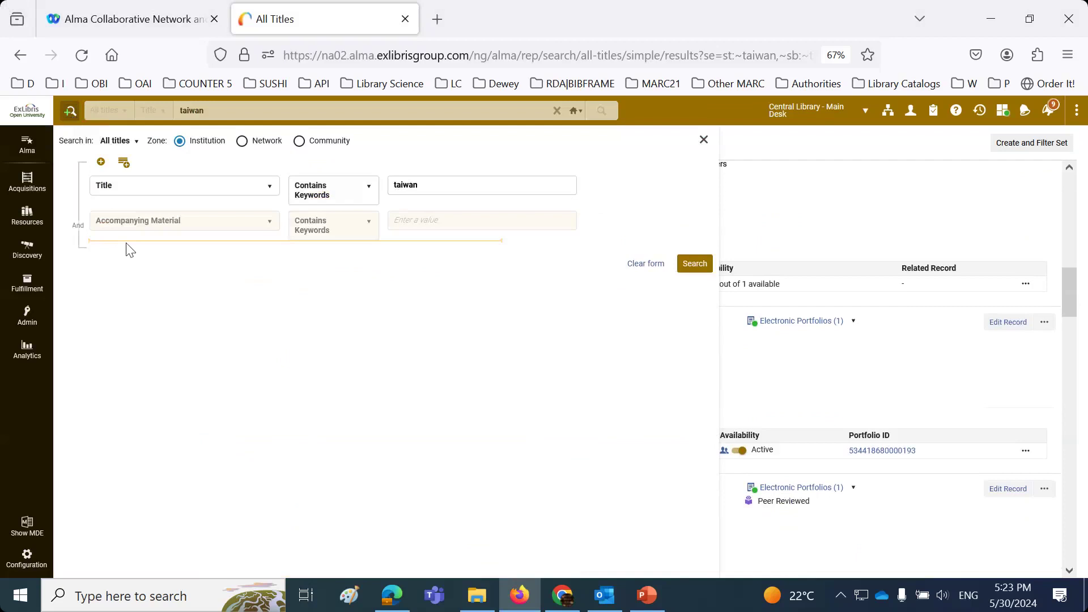
click(136, 220)
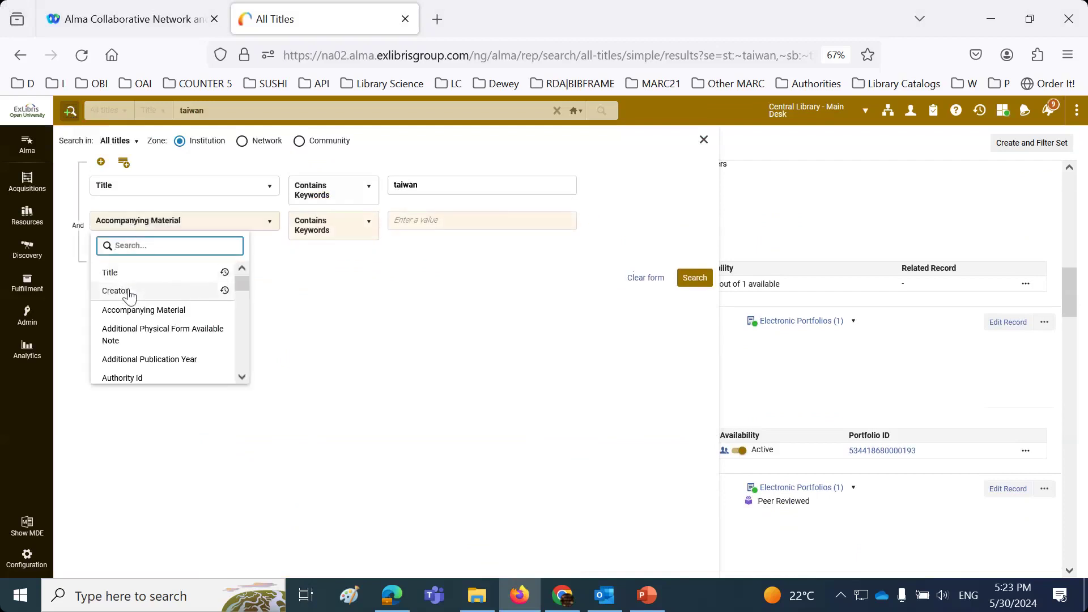
click(130, 294)
click(427, 225)
text(moiz)
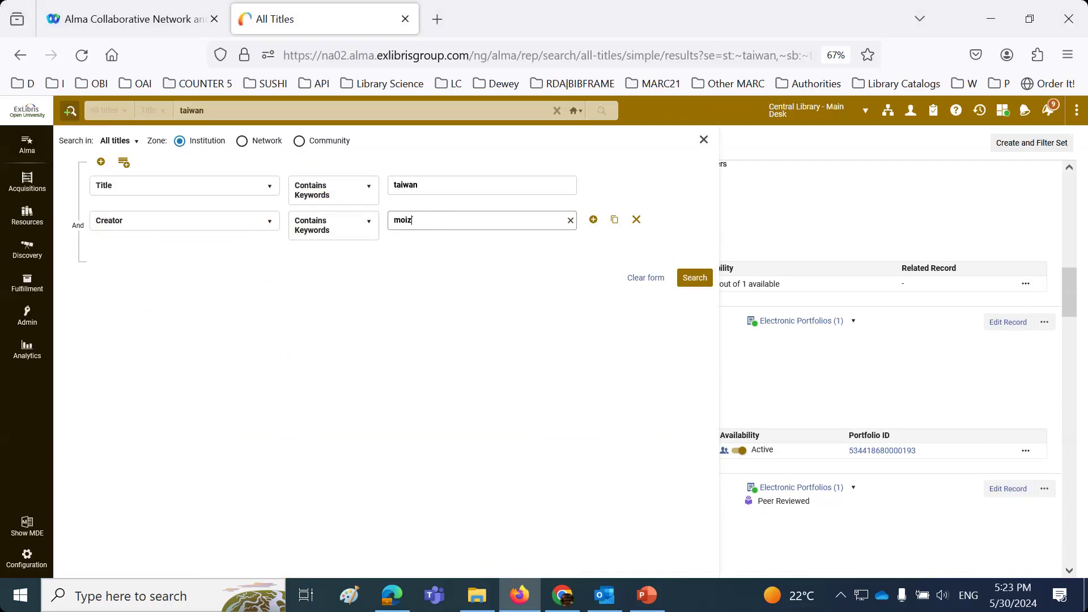
key(Return)
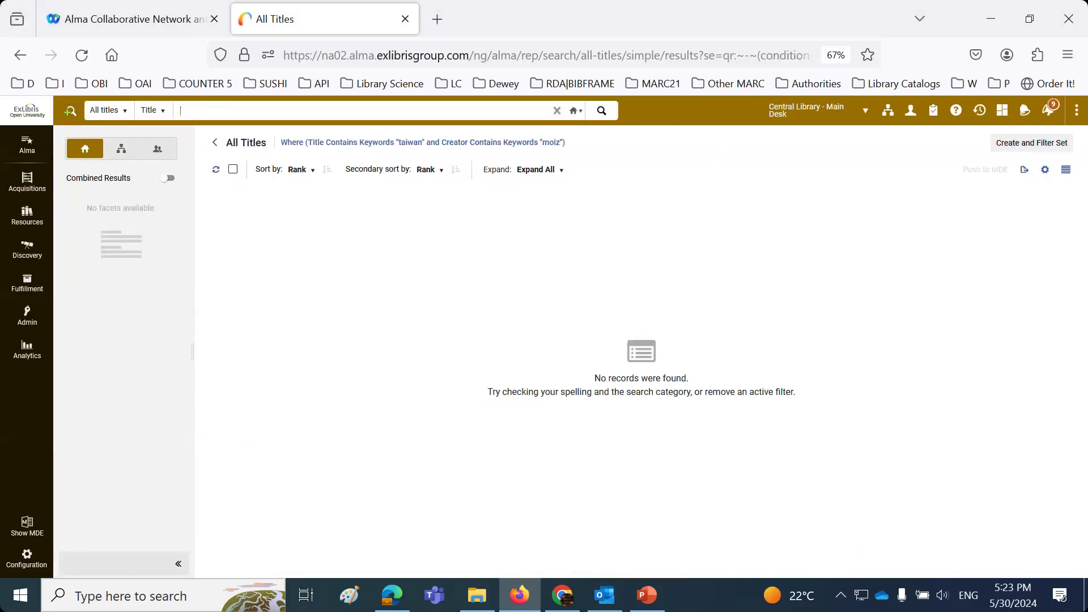
- Rerun the advanced search with the author's first name as the Creator keyword, then reopen its criteria for editing
click(465, 145)
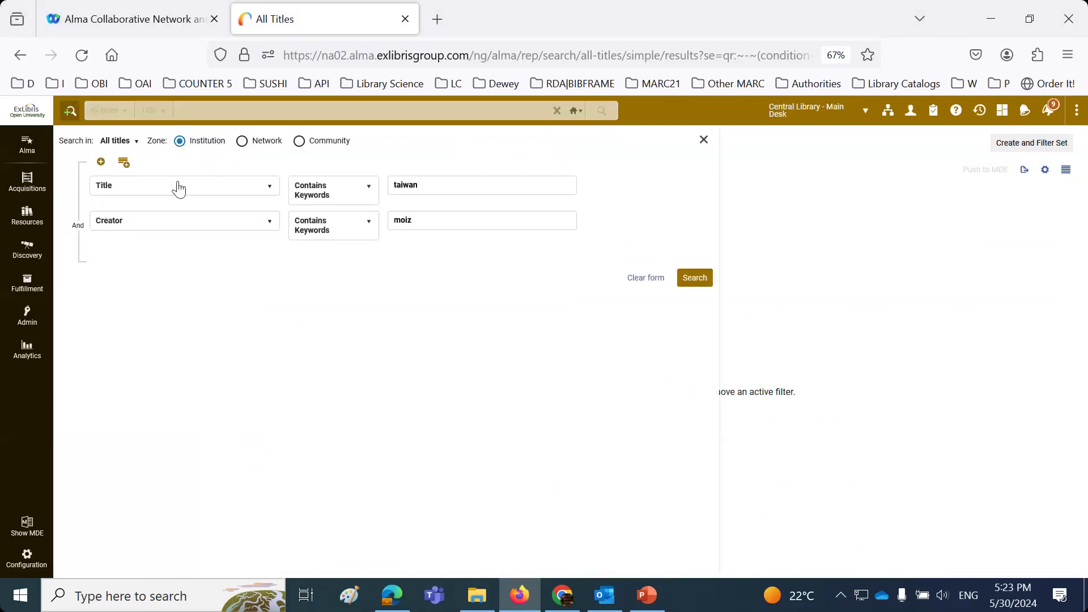
double_click(397, 220)
text(azra)
click(701, 283)
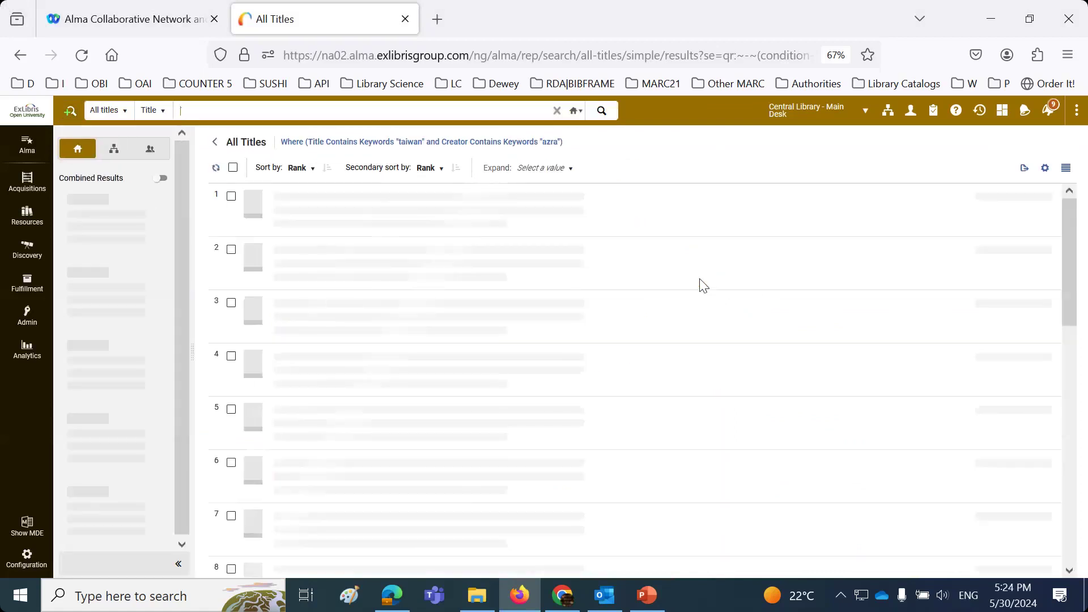
click(510, 143)
click(177, 220)
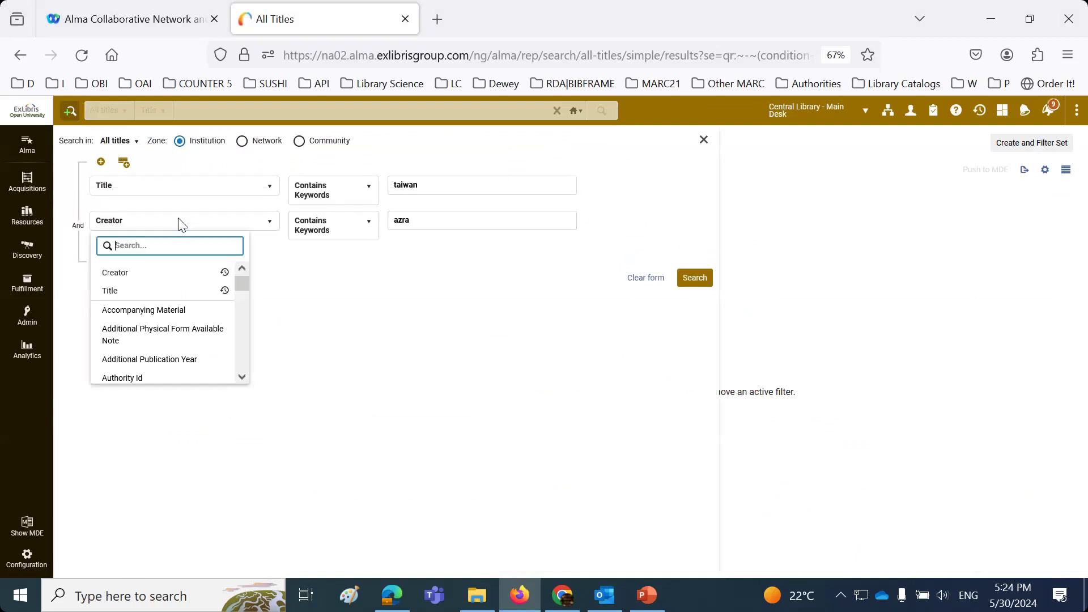
text(au)
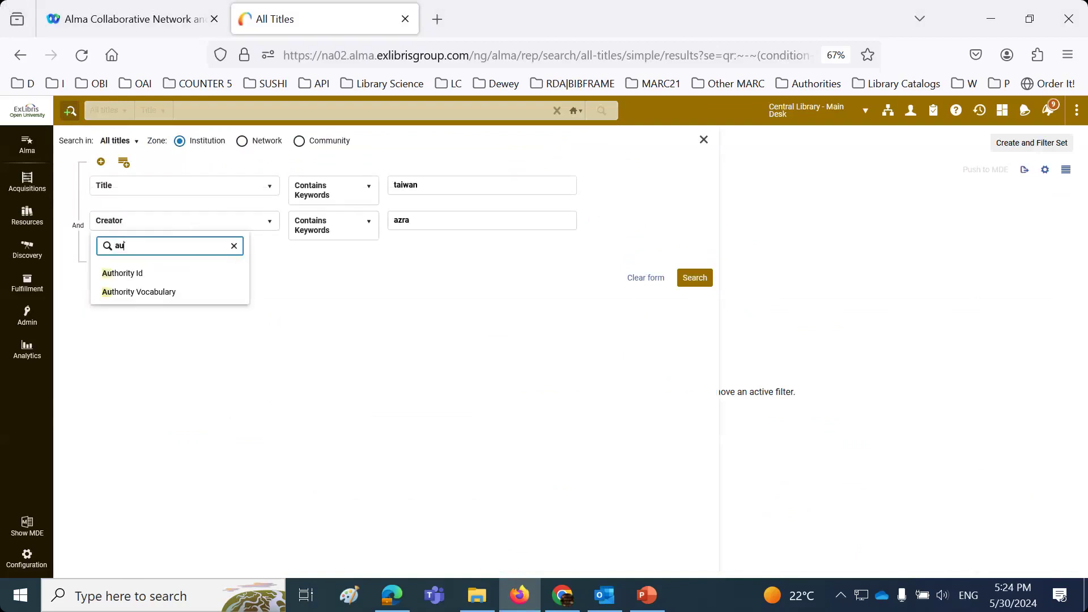
text(t)
key(BackSpace)
key(BackSpace)
key(BackSpace)
click(357, 378)
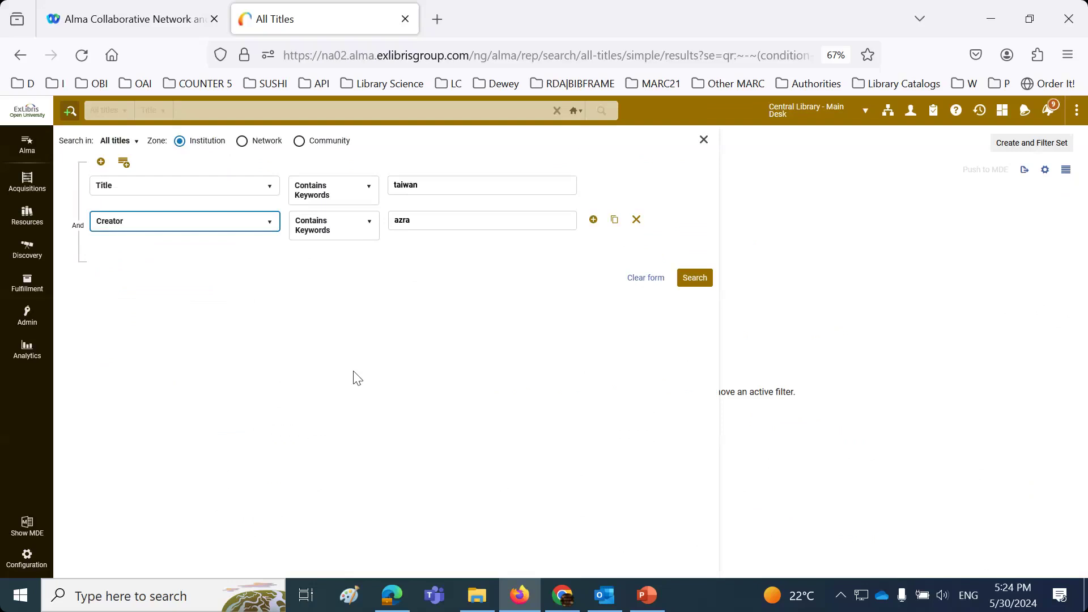
click(120, 110)
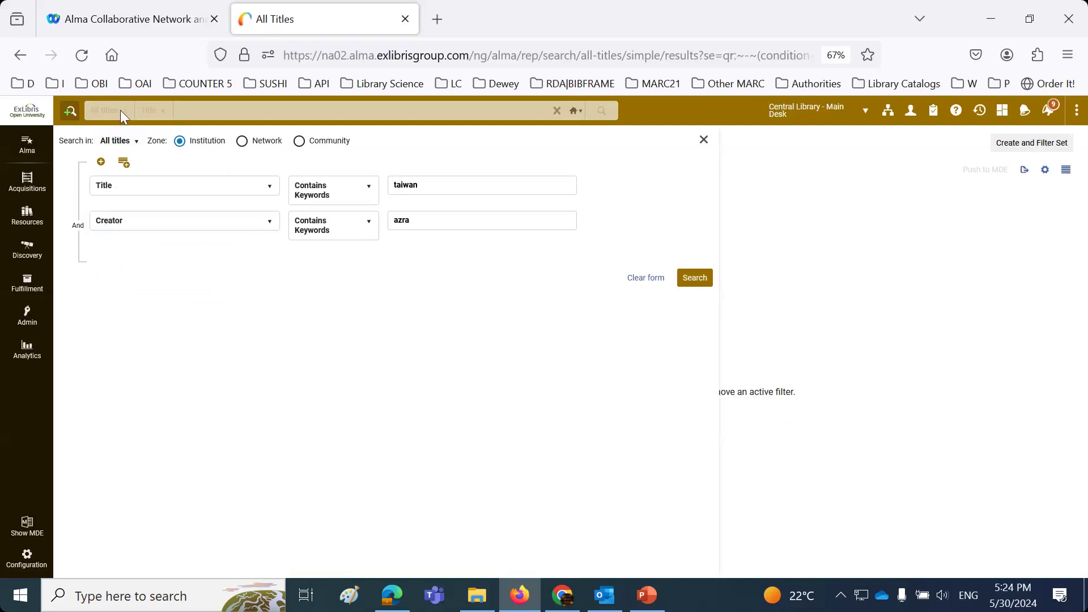
- Change the search field of both advanced search criteria to Keywords
click(131, 187)
scroll(132, 276, down, 2)
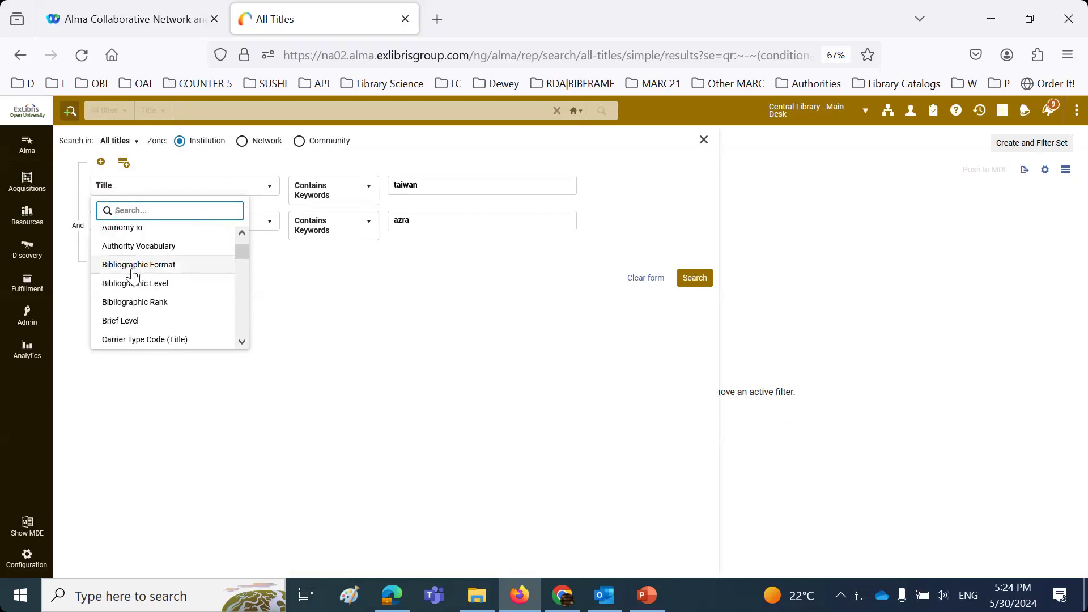
text(key)
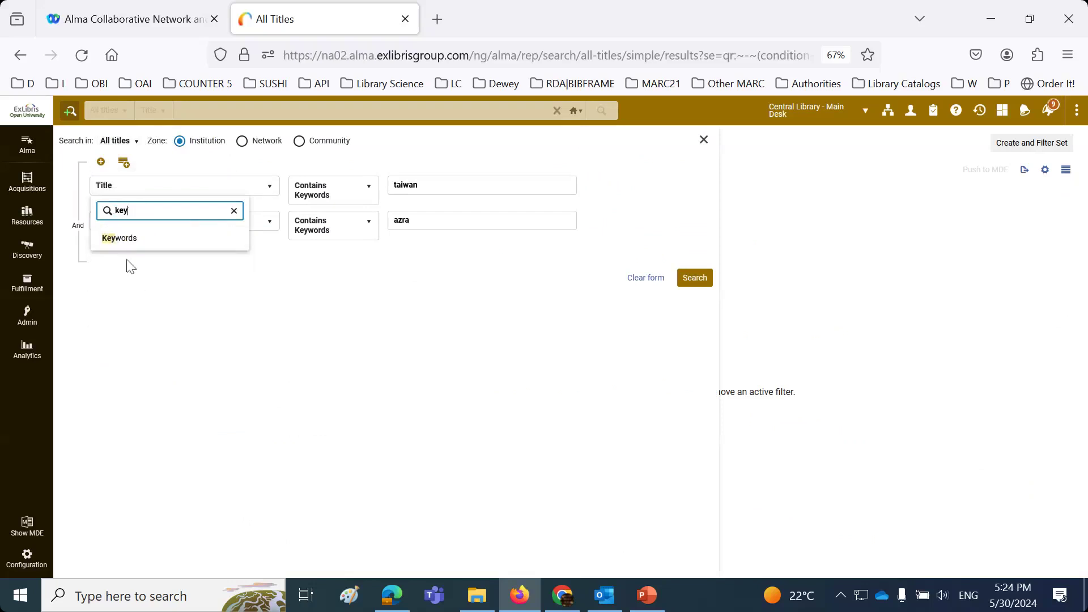
click(120, 239)
click(141, 223)
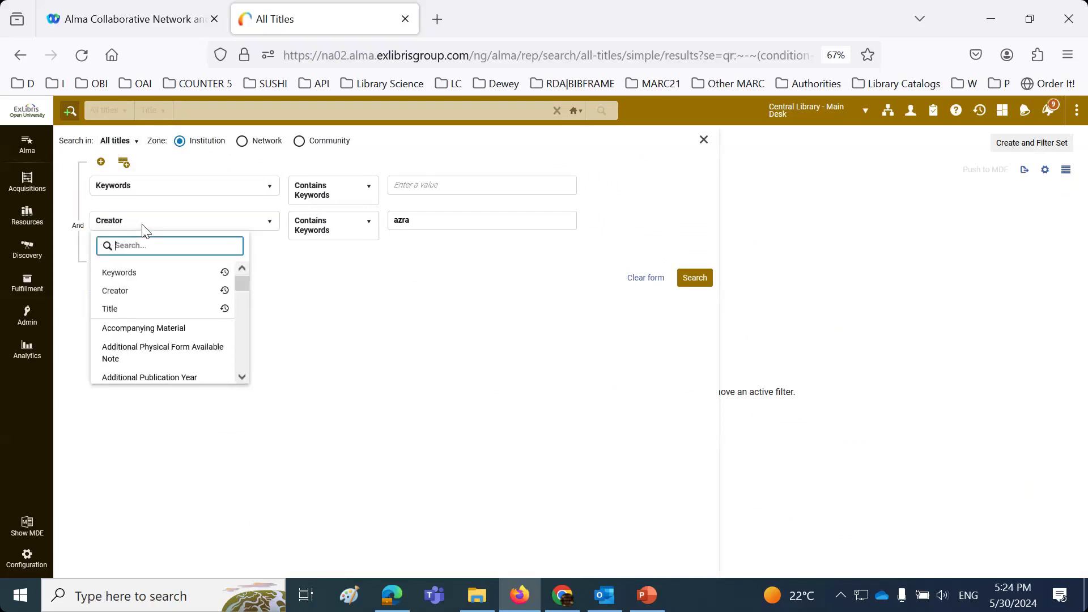
click(142, 276)
- Enter "taiwan" as the first keyword and the author's surname as the second, and run the Institution search
click(474, 225)
text(moiz)
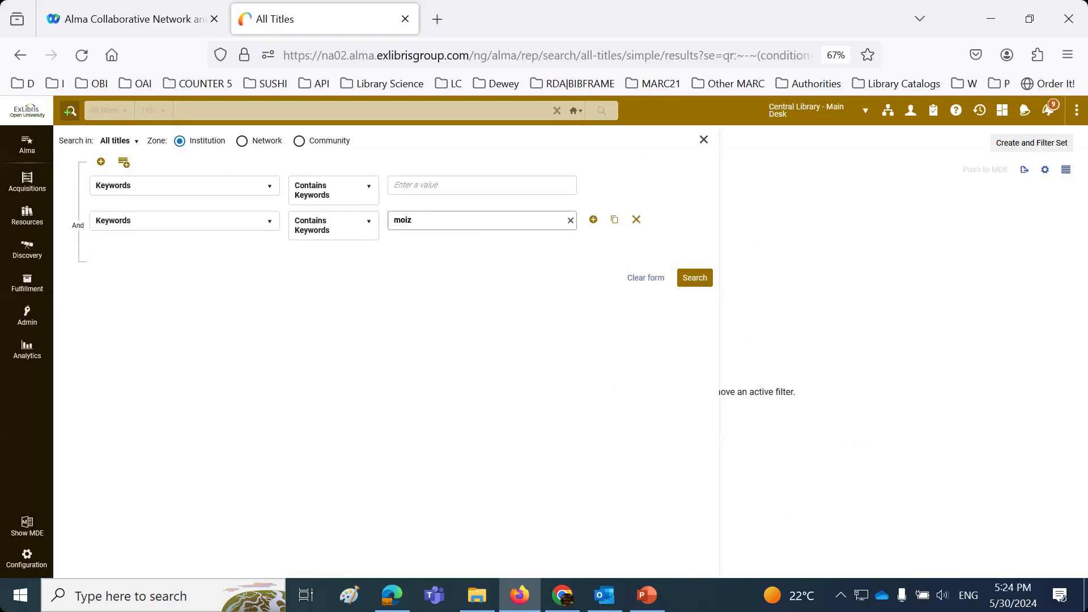
click(489, 190)
text(taiwan)
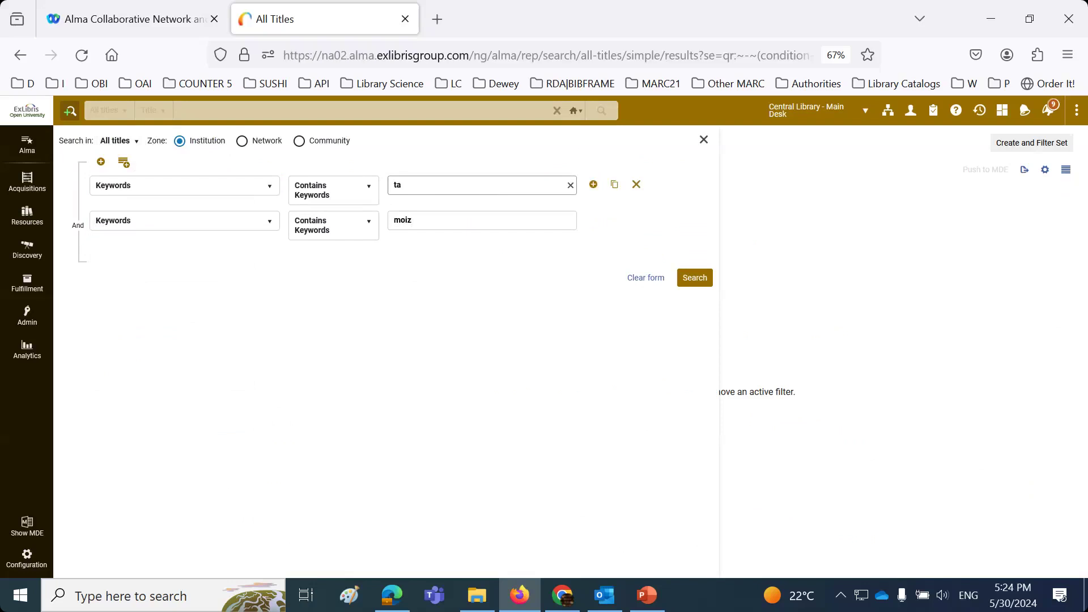
click(696, 278)
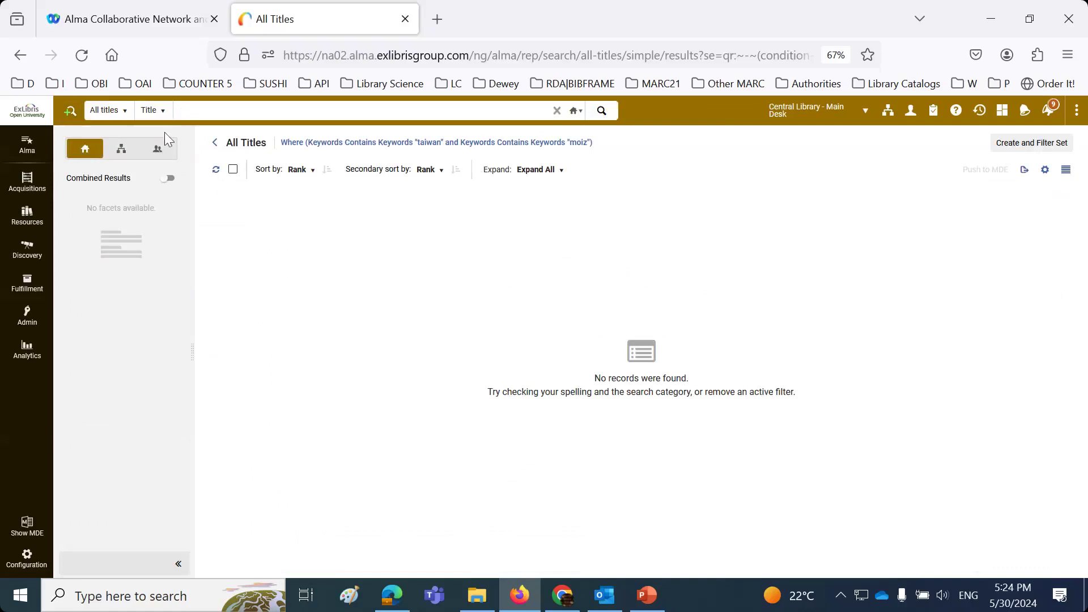
- View the same keyword search in the Network zone and expand the holding institutions of both records
click(122, 150)
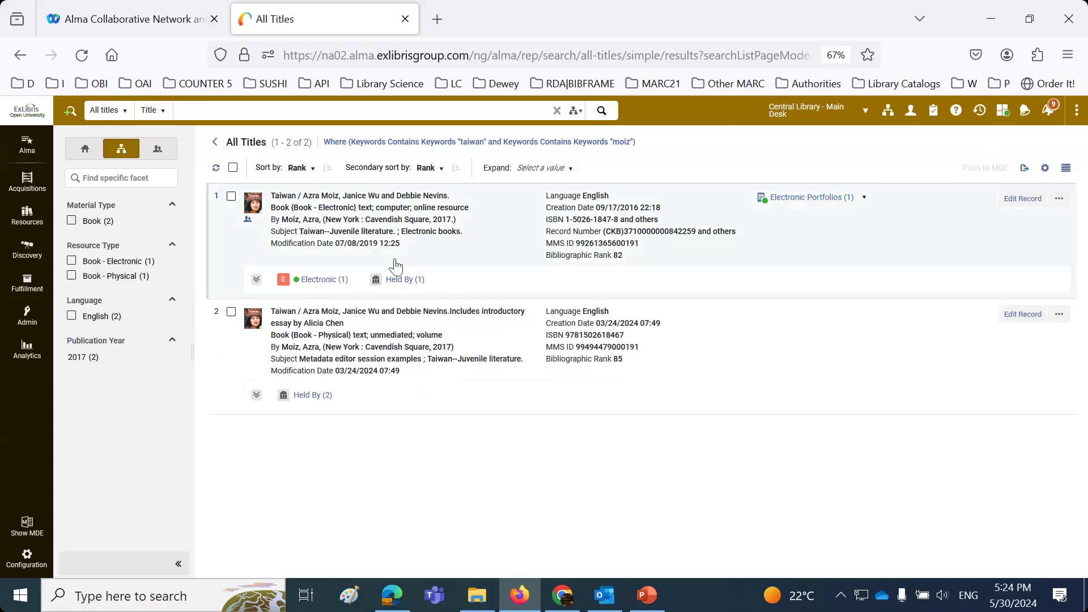
click(404, 280)
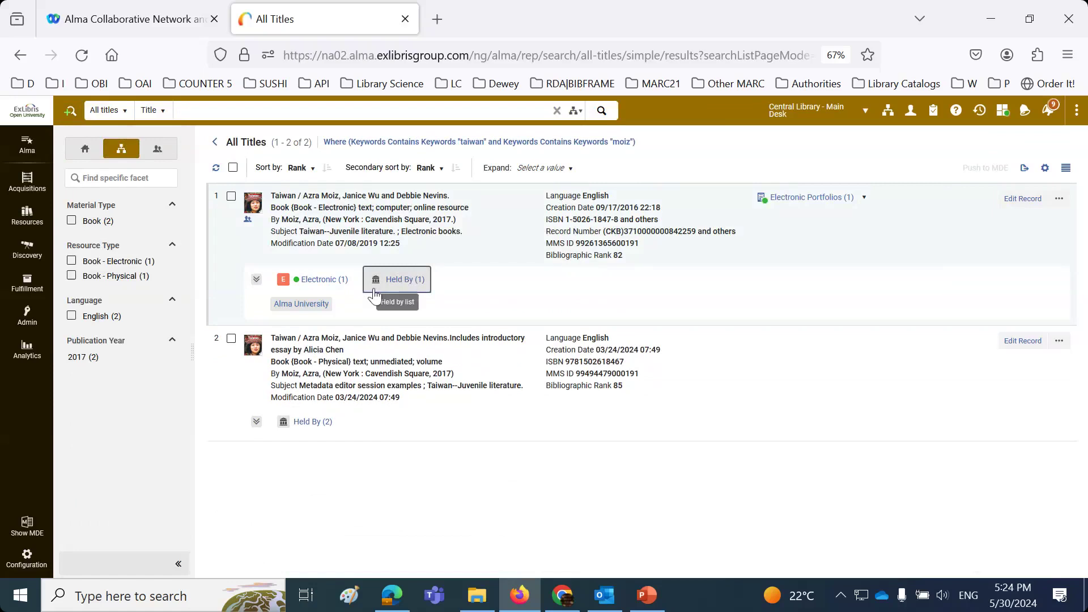
click(314, 424)
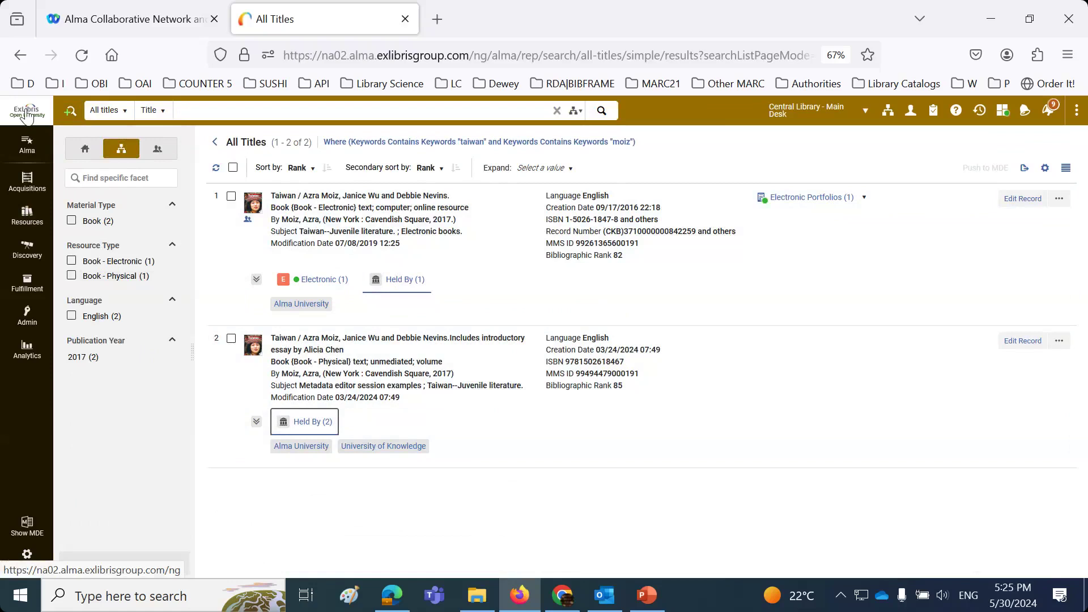
- Compare the keyword search between the Institution and Network zones, and in the Institution zone with Combined Results turned on and off
click(85, 149)
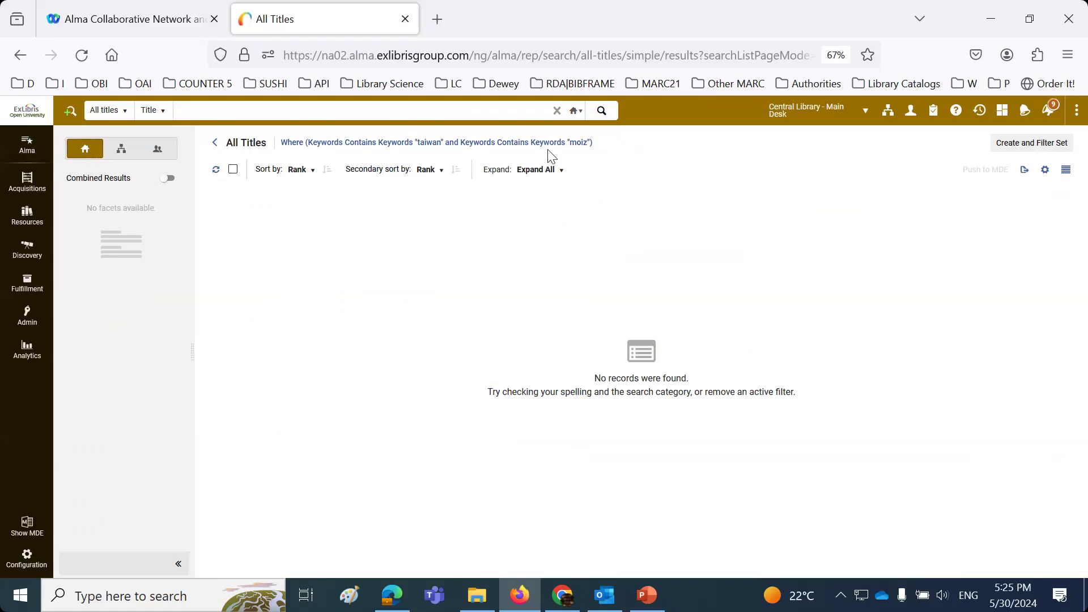
click(125, 152)
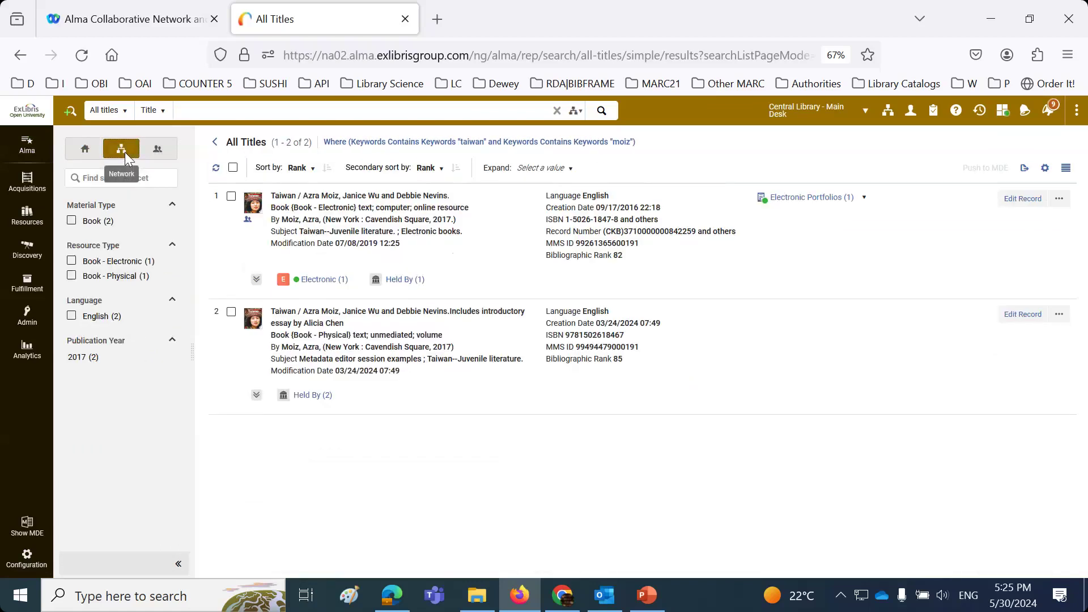
click(85, 156)
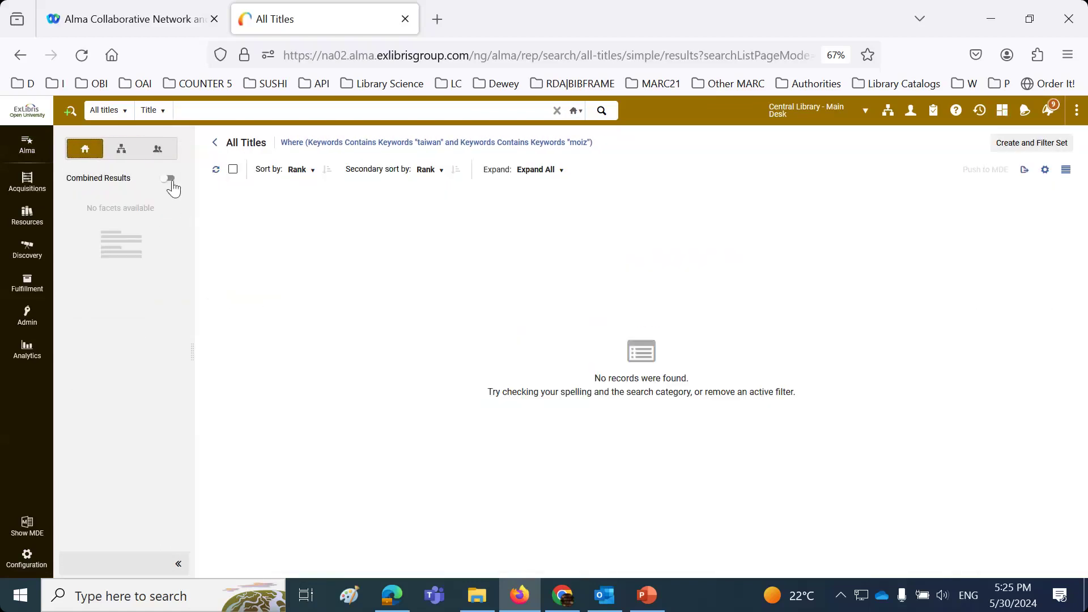
click(170, 180)
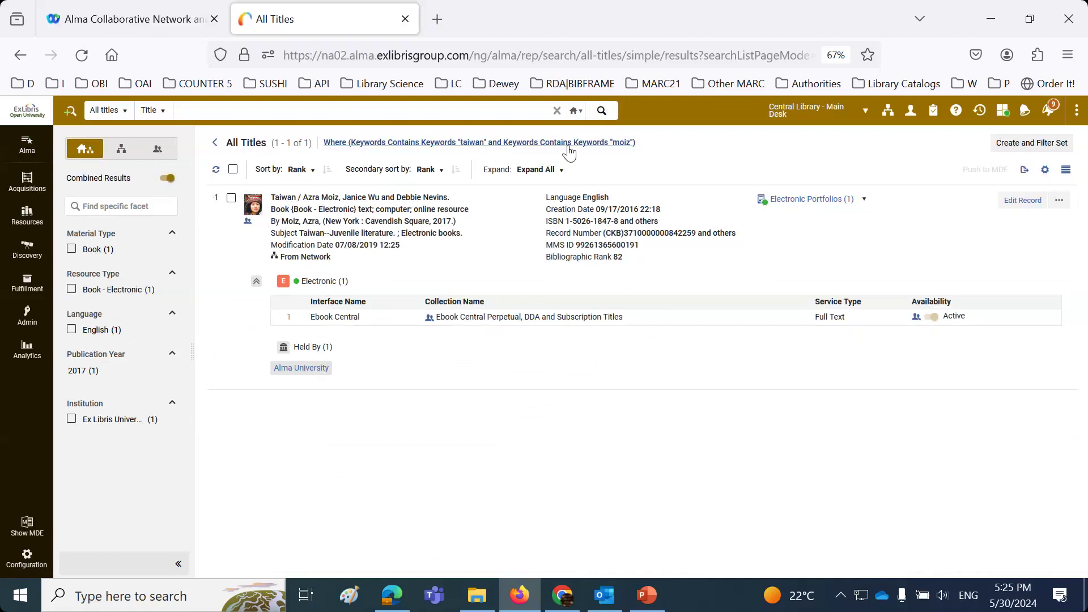
click(164, 179)
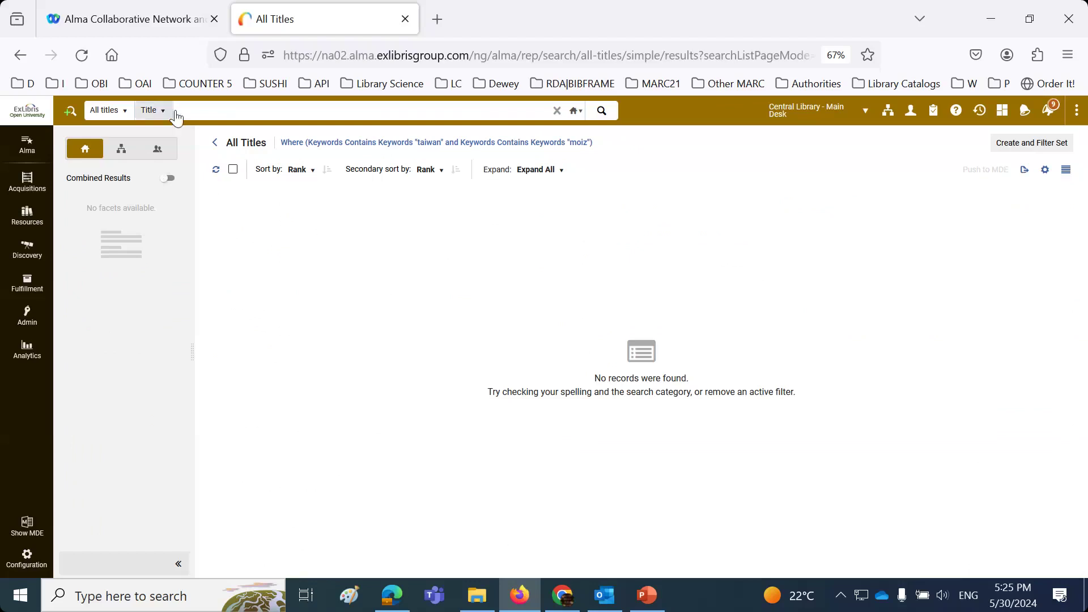
- Search Electronic portfolios in the Network zone for the title "taiwan" and show whom the first portfolio is available for
click(115, 111)
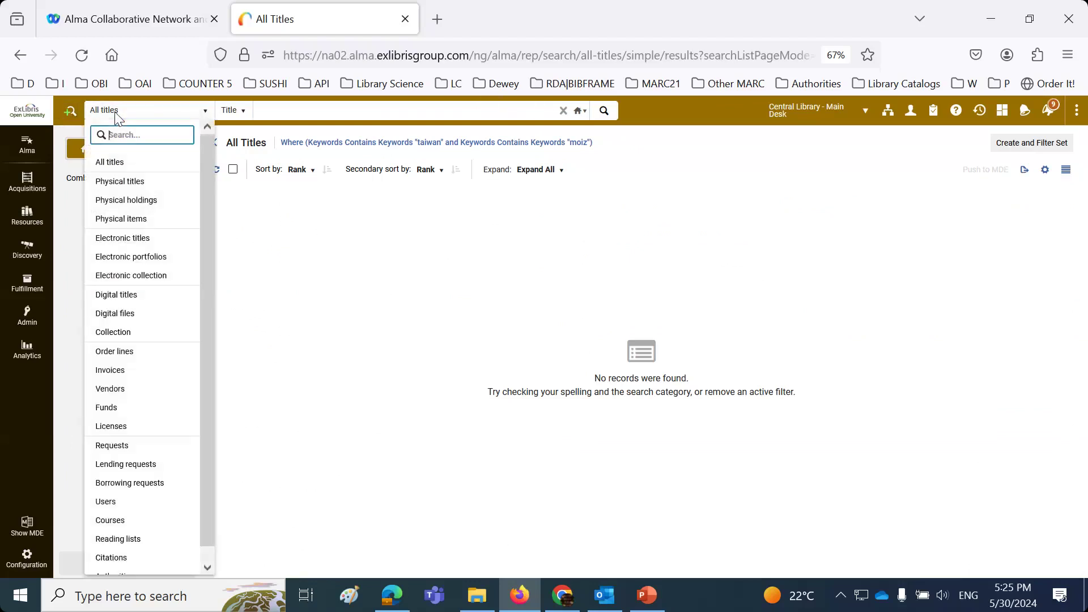
click(153, 256)
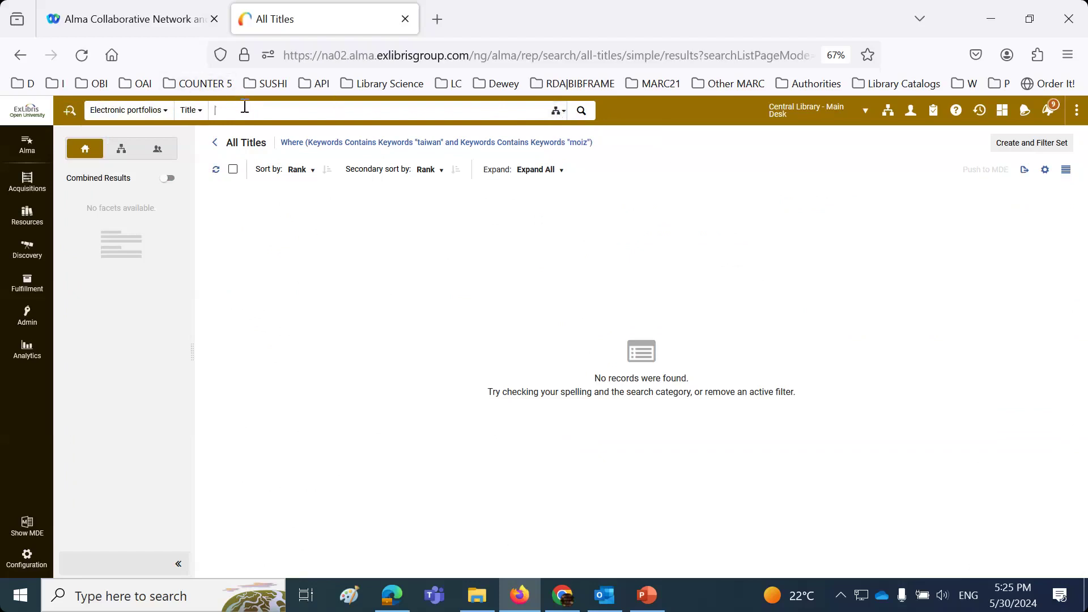
text(taiwan)
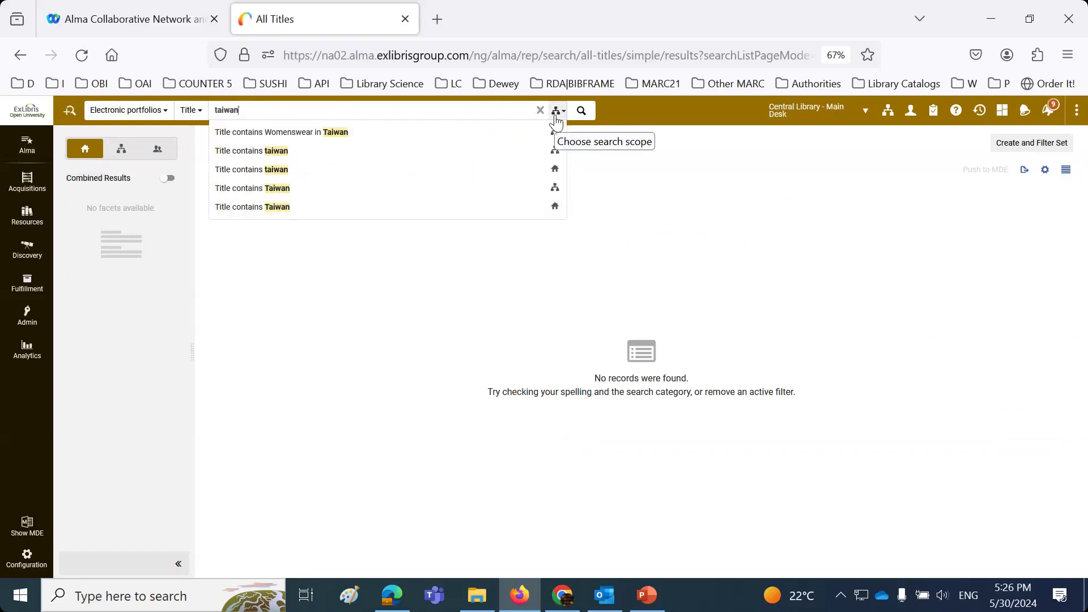
click(584, 111)
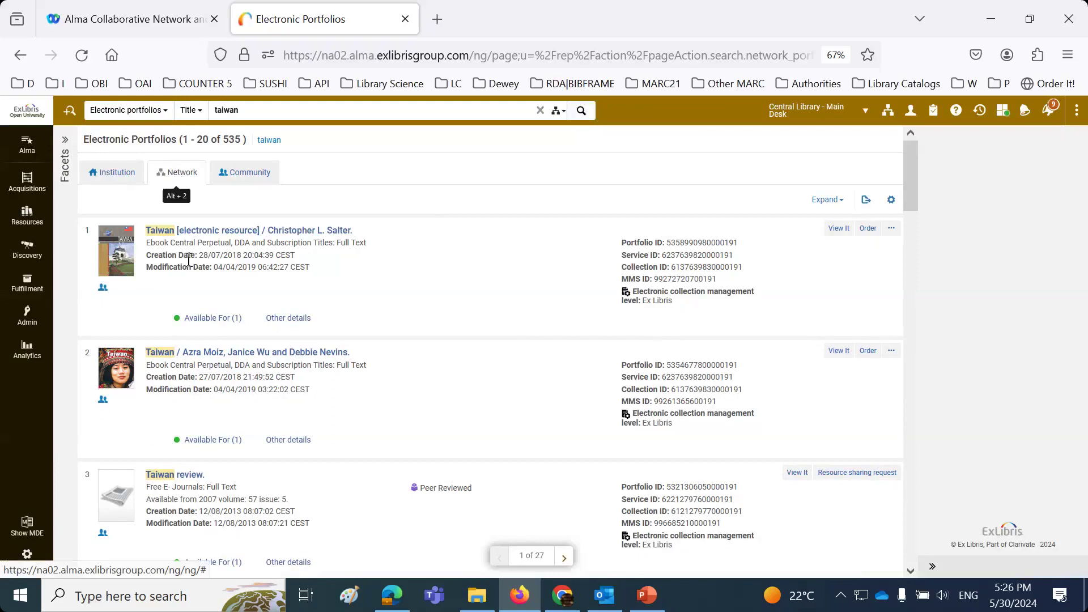
click(210, 319)
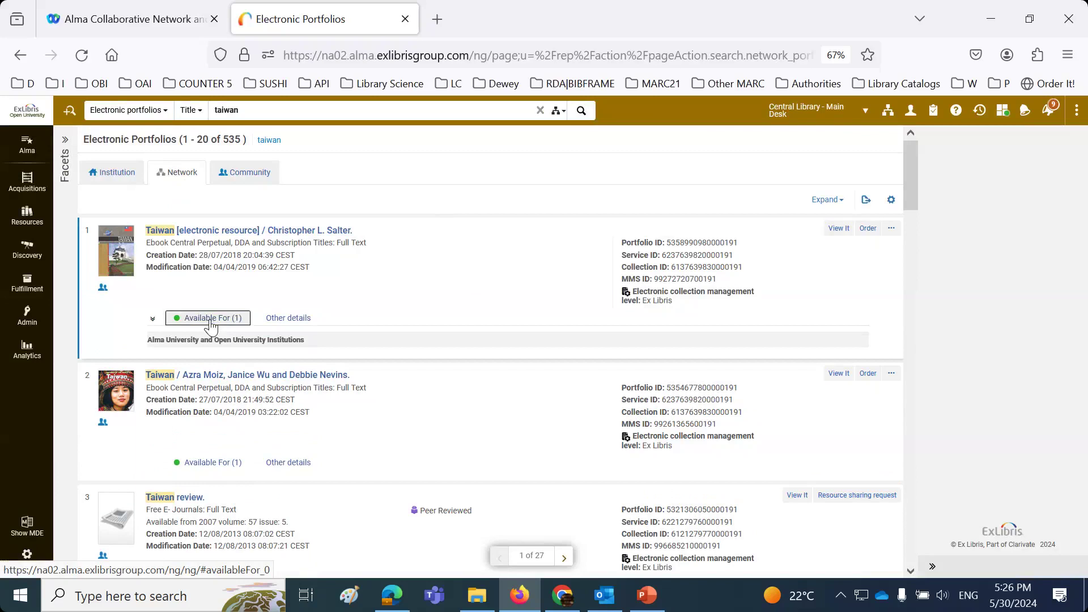
- Examine the facets of the Network electronic portfolio results down to the Available for group
scroll(210, 326, down, 2)
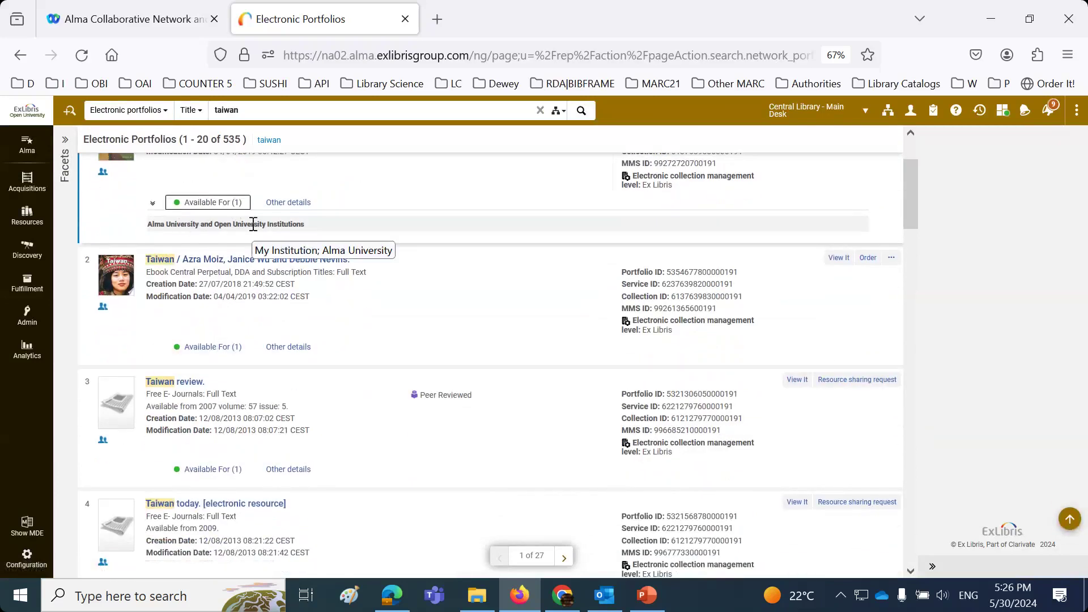
click(63, 151)
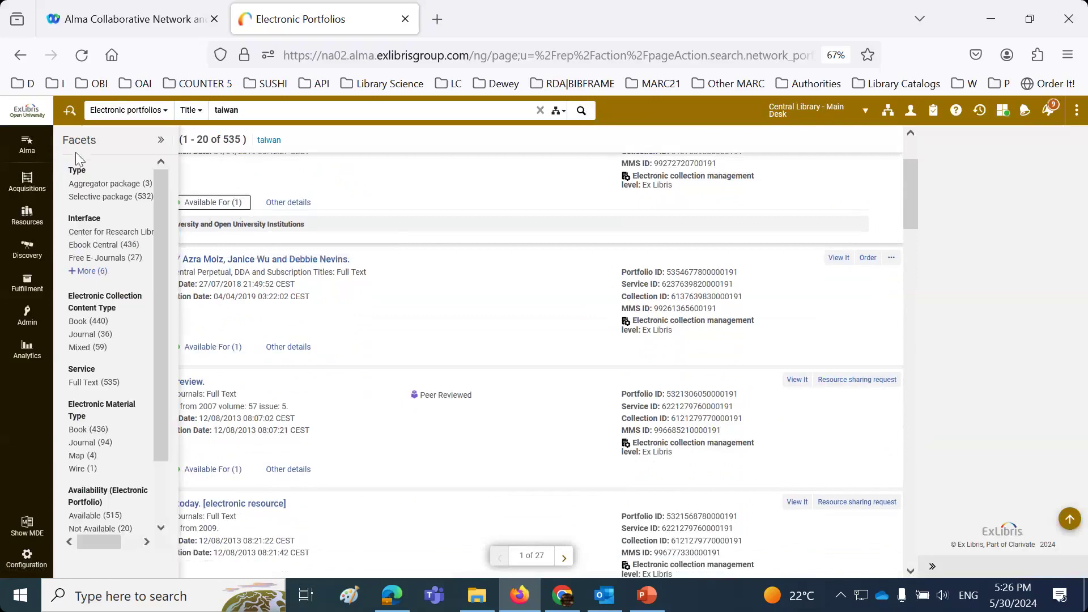
scroll(147, 542, down, 1)
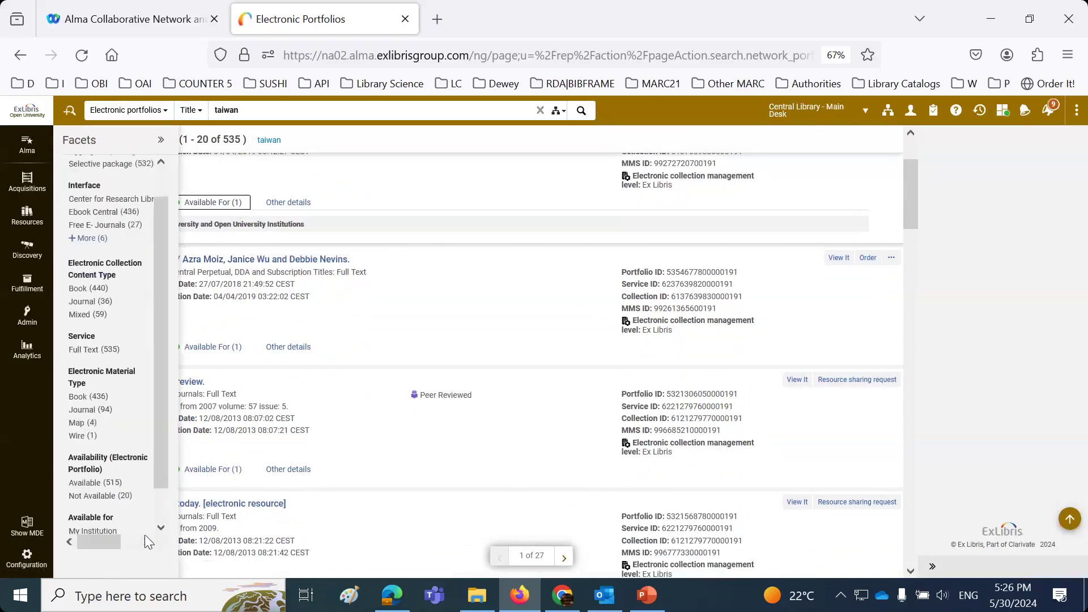
scroll(145, 535, down, 1)
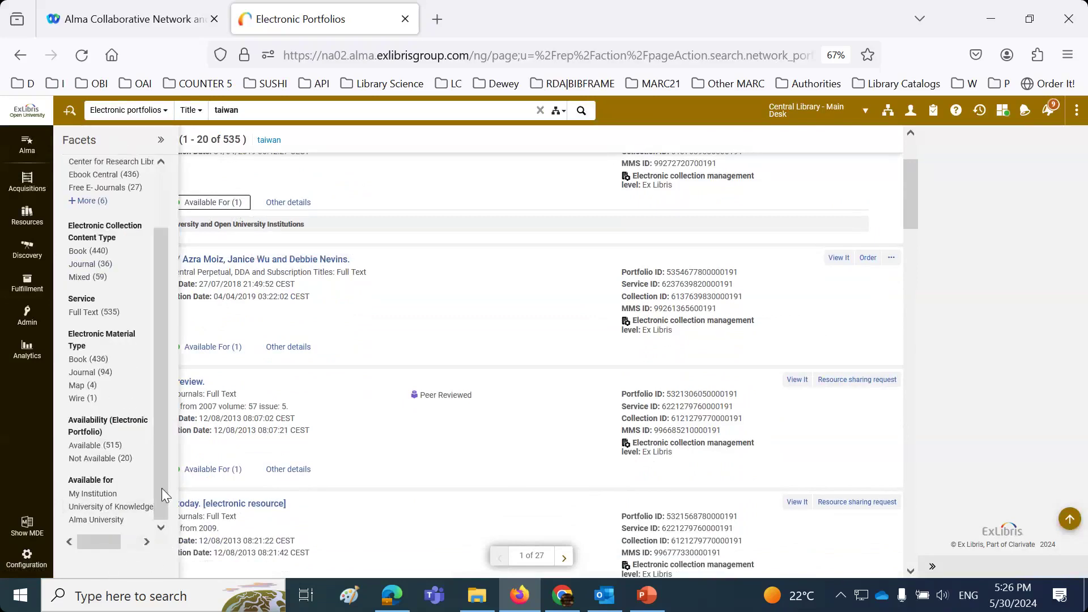
- Show whom the portfolios "Taiwan review", "Taiwan today" and "Taiwan: travel" are available for
click(214, 470)
scroll(266, 448, down, 2)
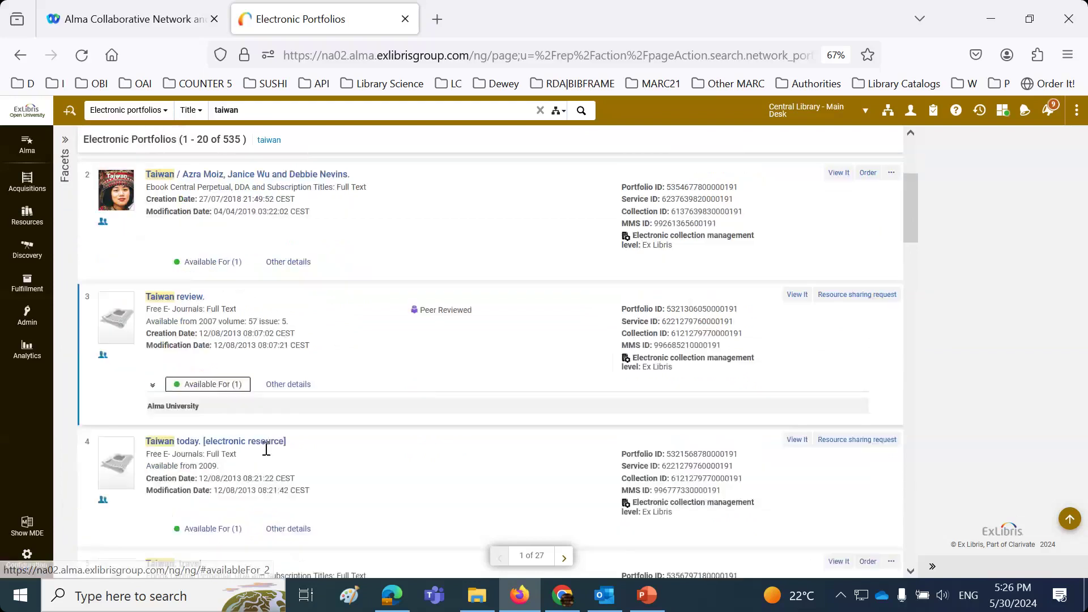
click(225, 496)
click(227, 525)
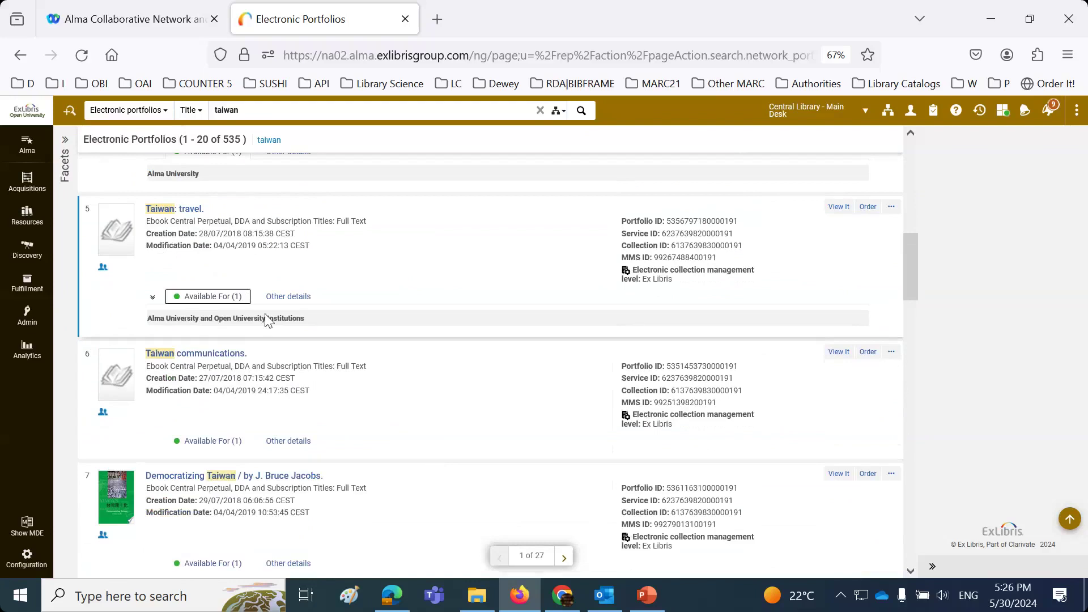
click(67, 149)
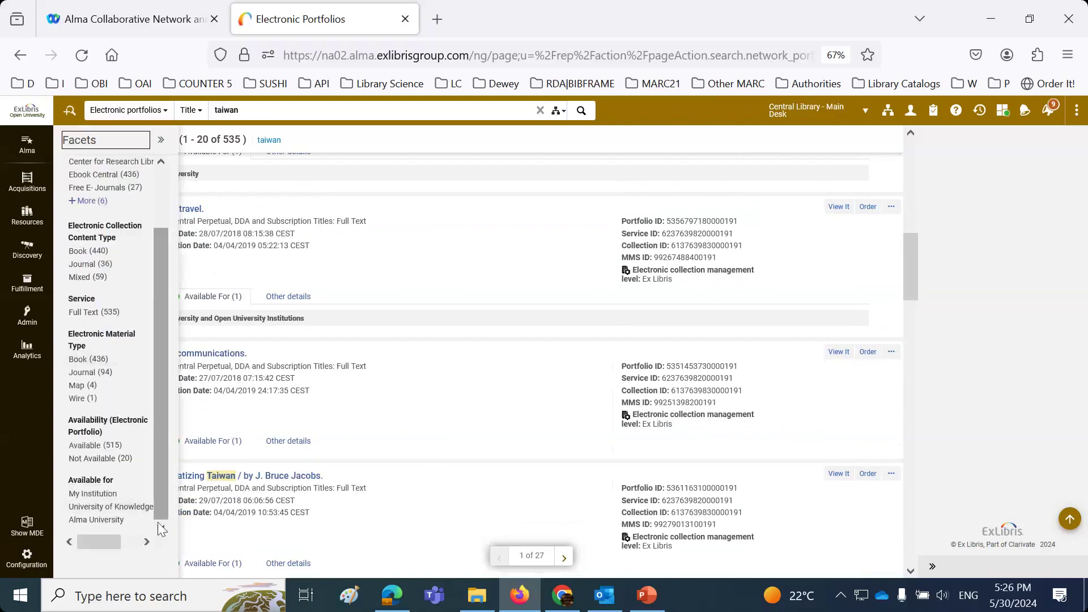
click(65, 168)
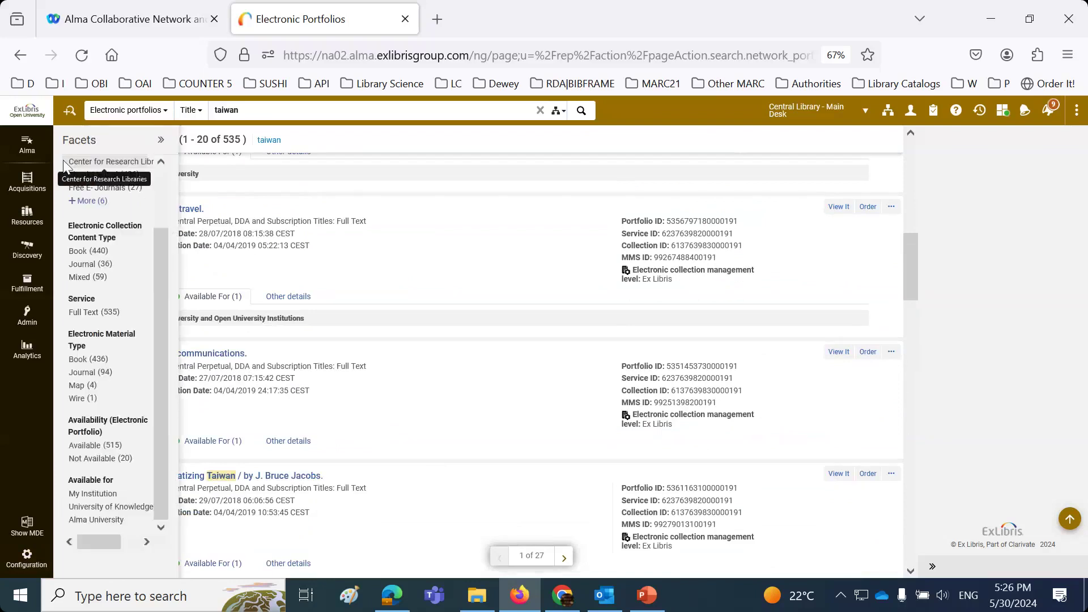
click(62, 170)
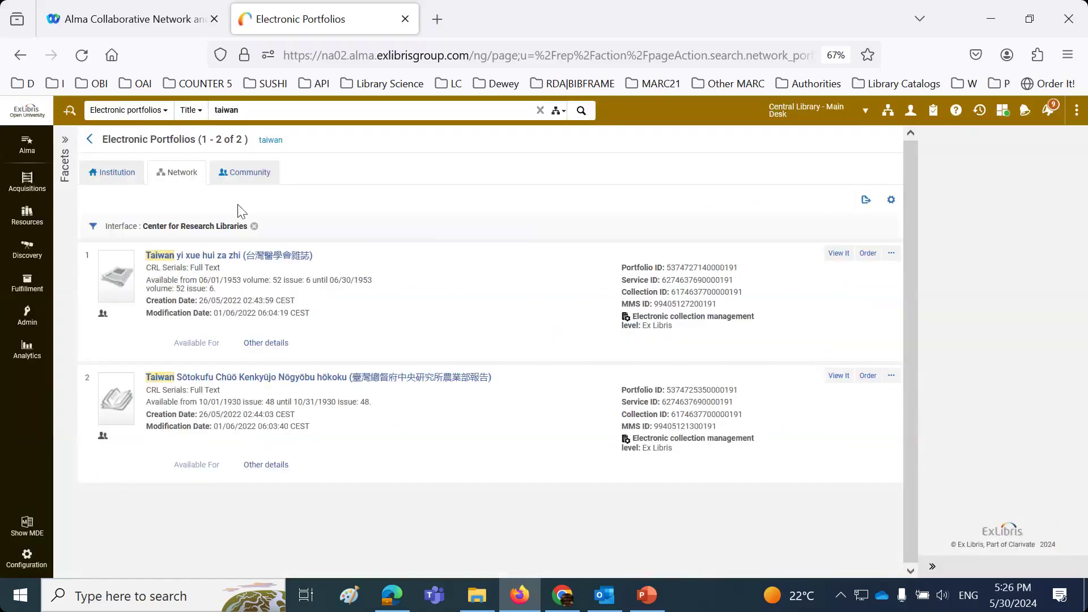
click(255, 228)
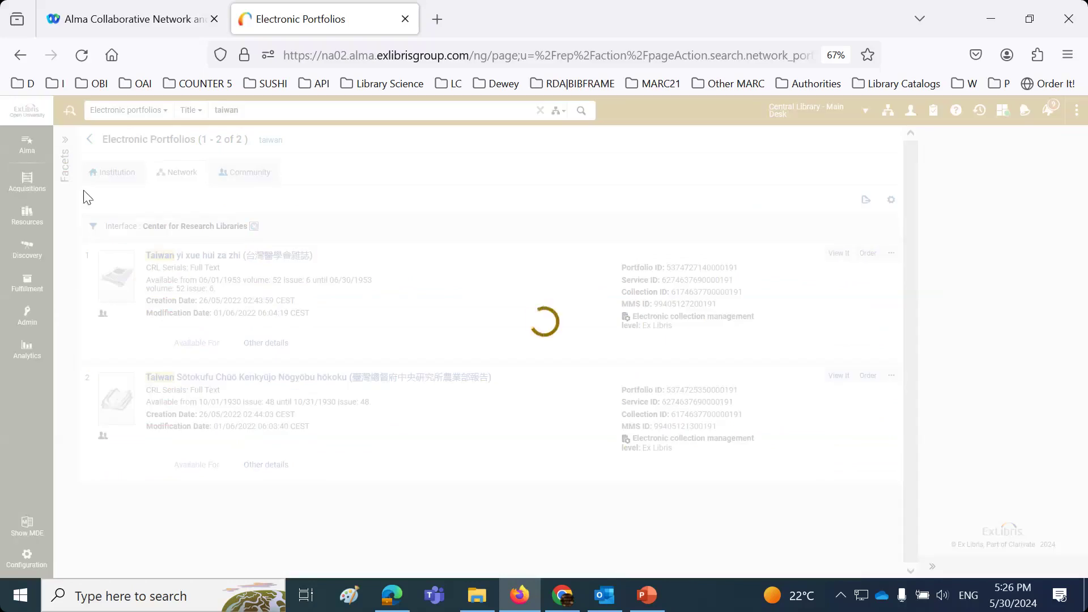
- Keep the facets displayed beside the results and filter the portfolios to those available for My Institution
click(66, 162)
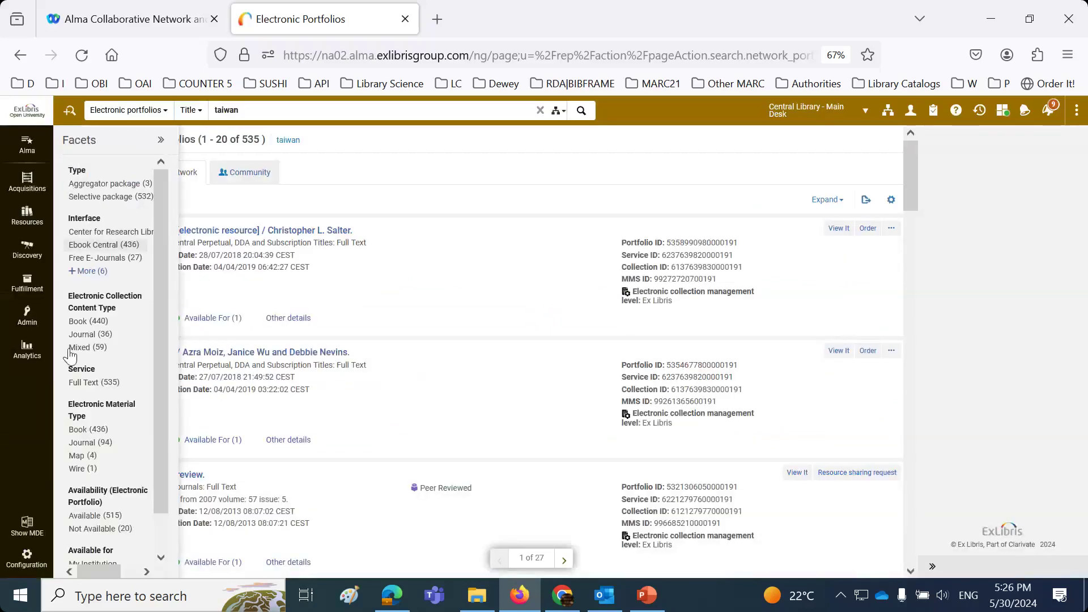
scroll(91, 513, down, 2)
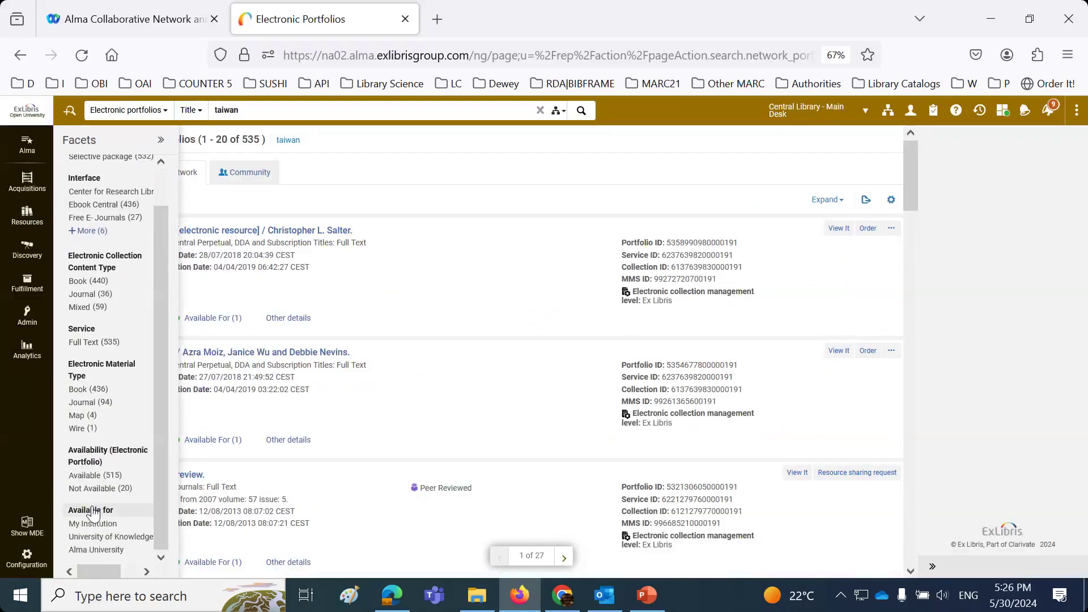
click(163, 143)
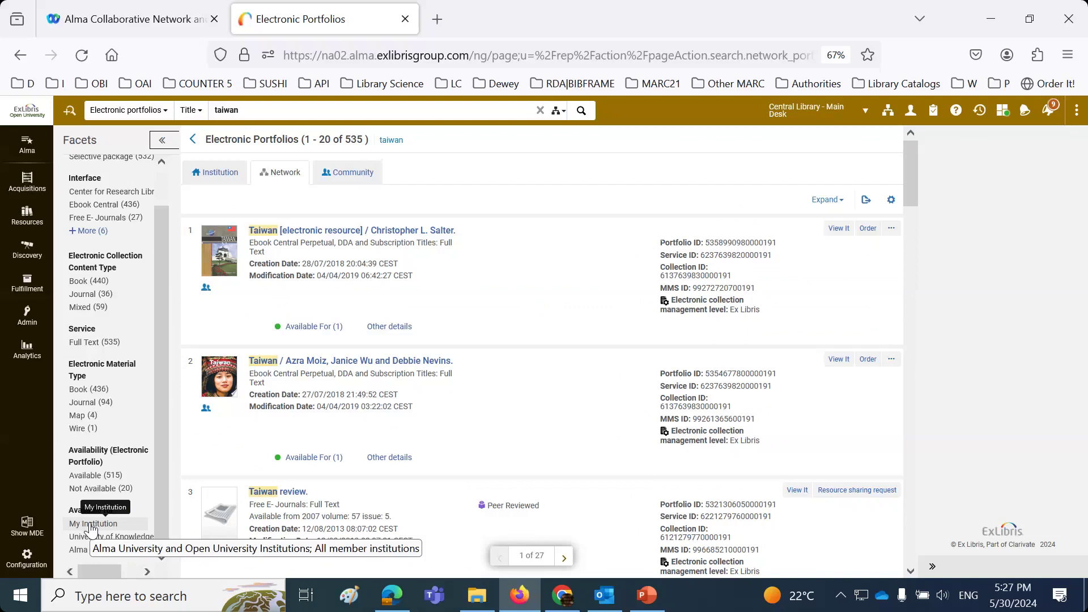
click(90, 524)
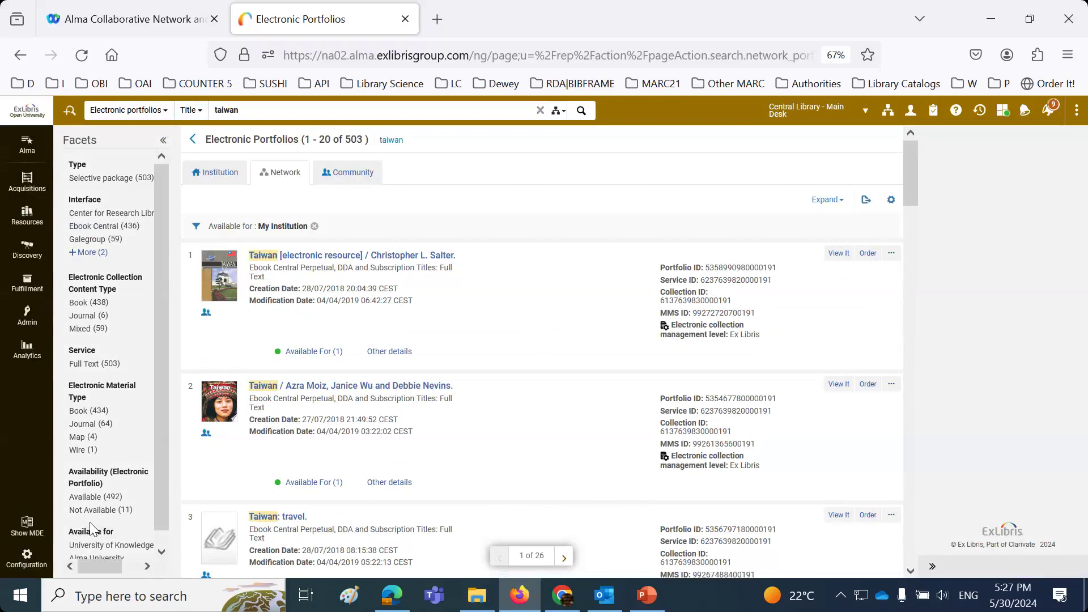
- Show whom each of the first three portfolios in the filtered list is available for
click(315, 351)
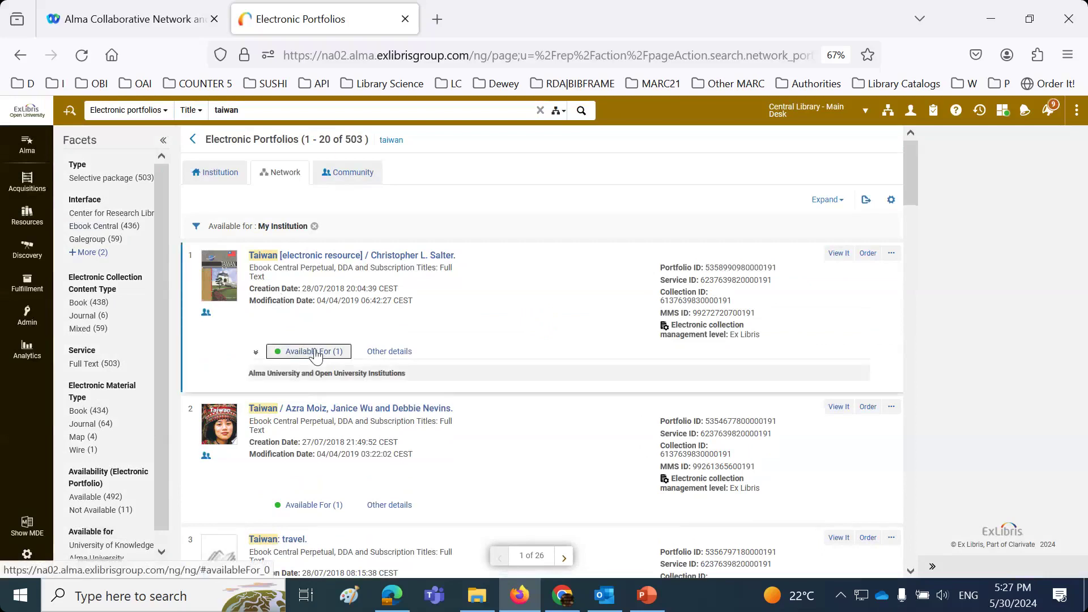
scroll(350, 315, down, 1)
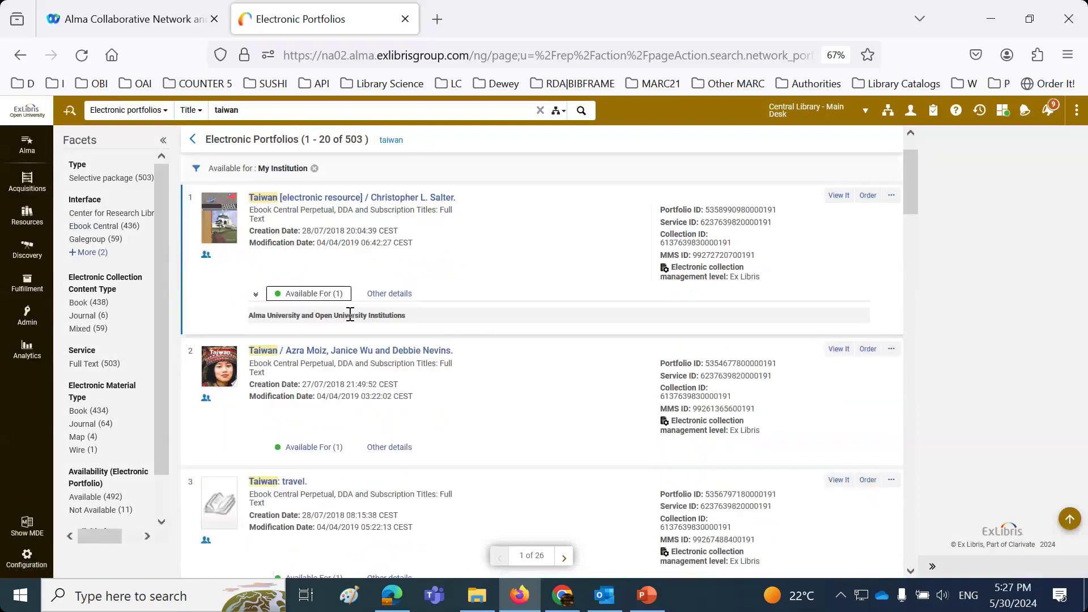
click(309, 447)
scroll(315, 453, down, 1)
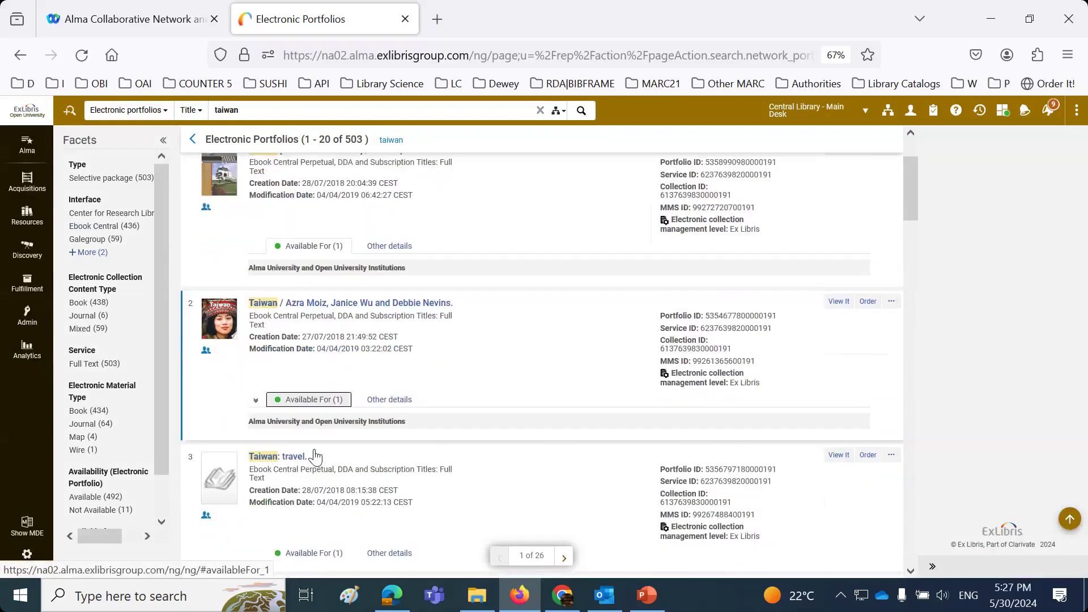
scroll(316, 456, down, 2)
click(316, 432)
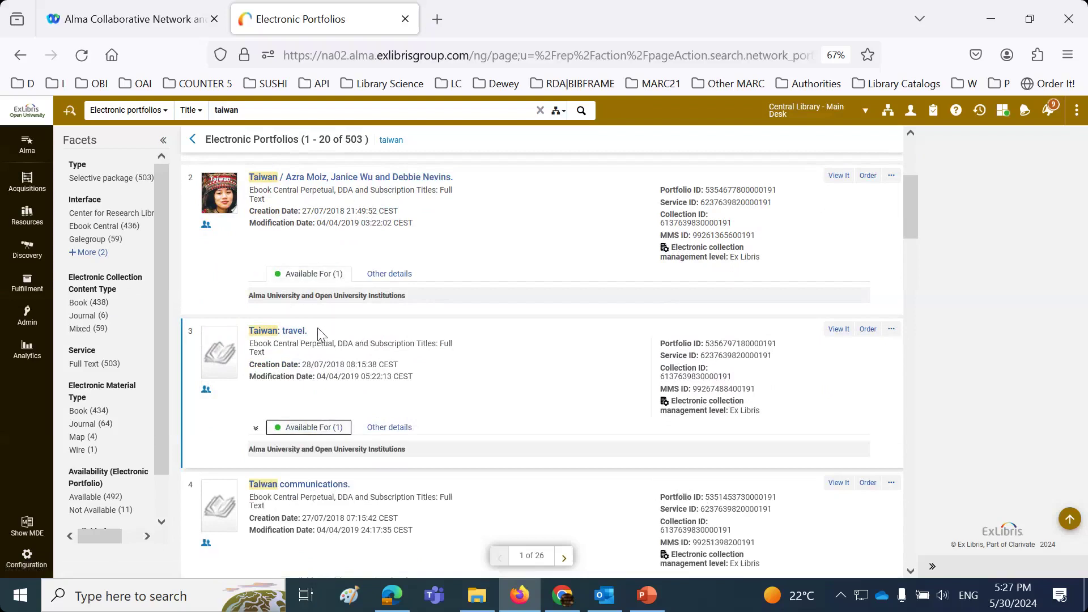
- Copy the fourth portfolio's title and search Network electronic portfolios for titles containing the phrase "Taiwan communications"
drag(353, 486, 250, 486)
key(ctrl+c)
click(268, 470)
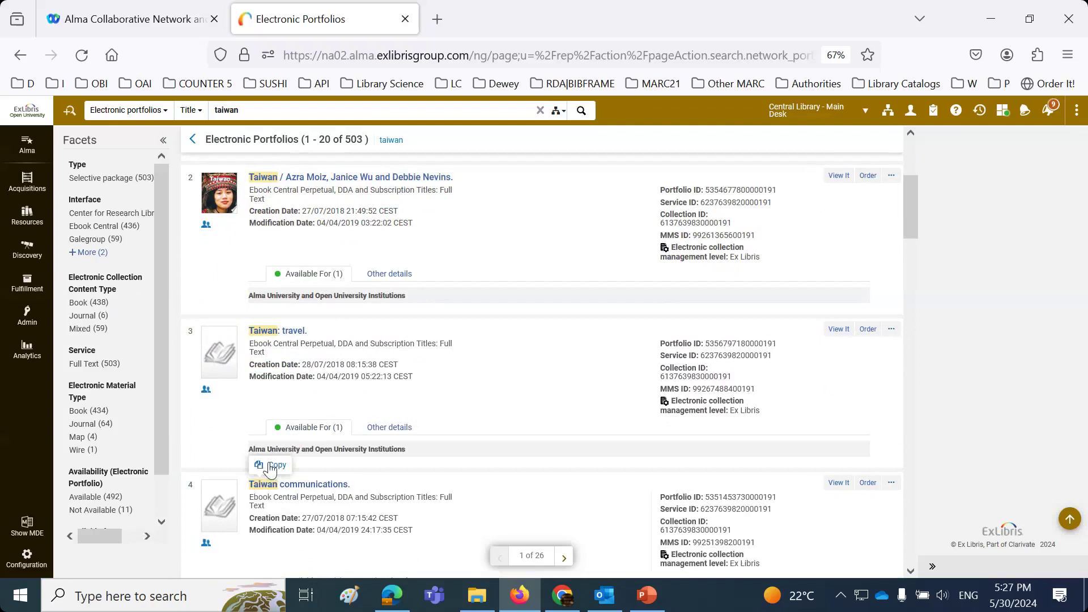
click(70, 110)
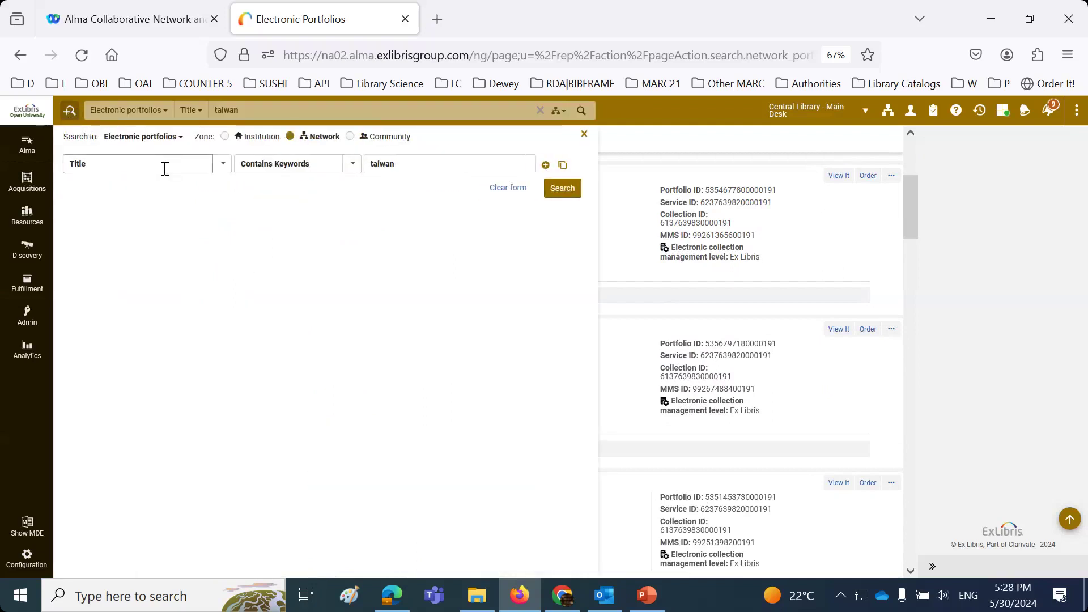
click(331, 165)
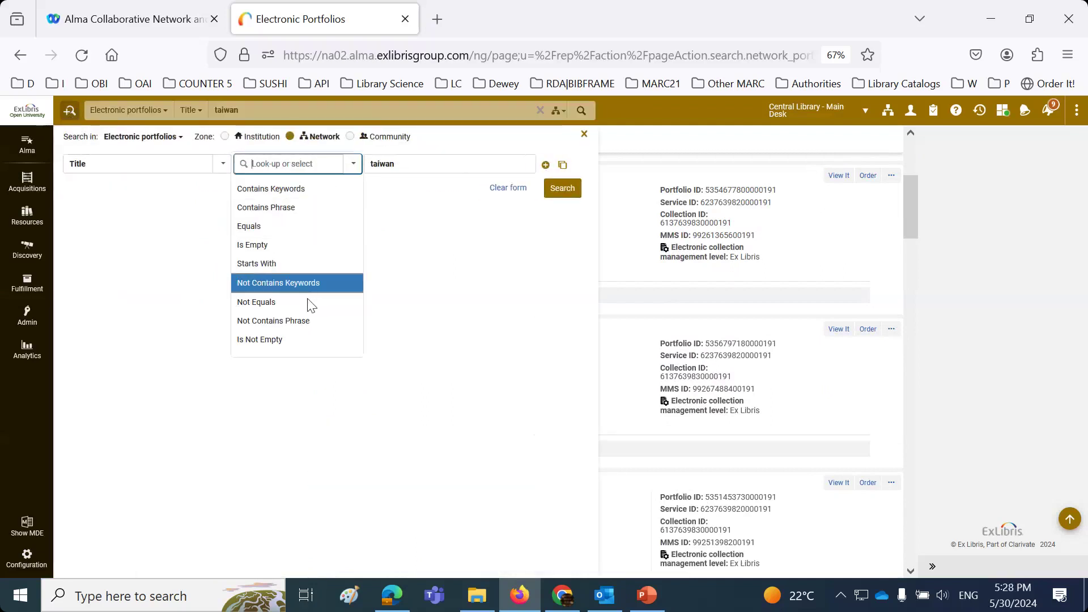
click(301, 207)
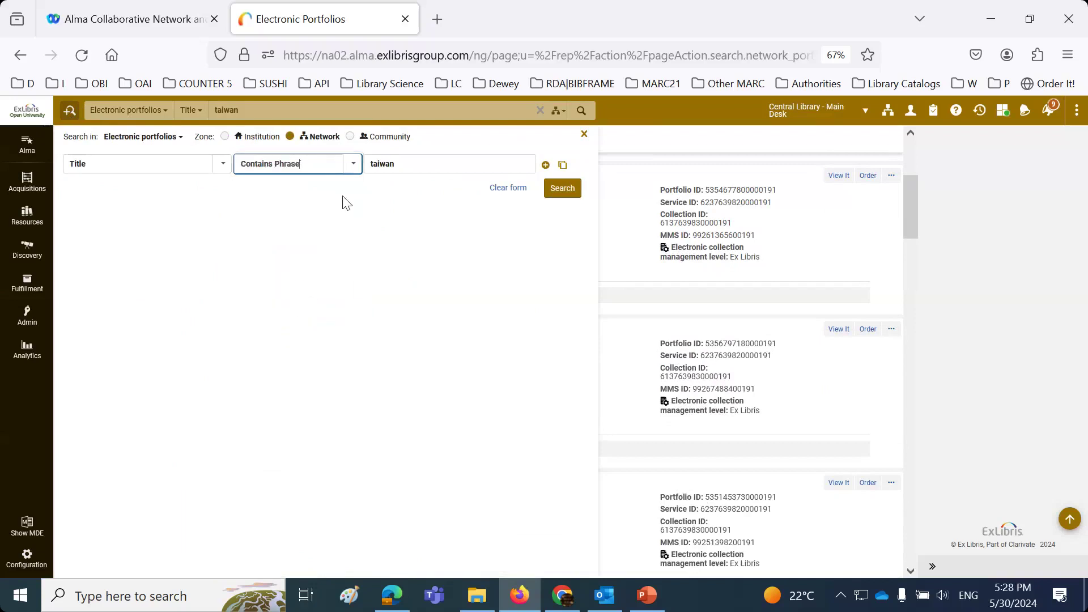
drag(425, 161, 347, 169)
key(ctrl+v)
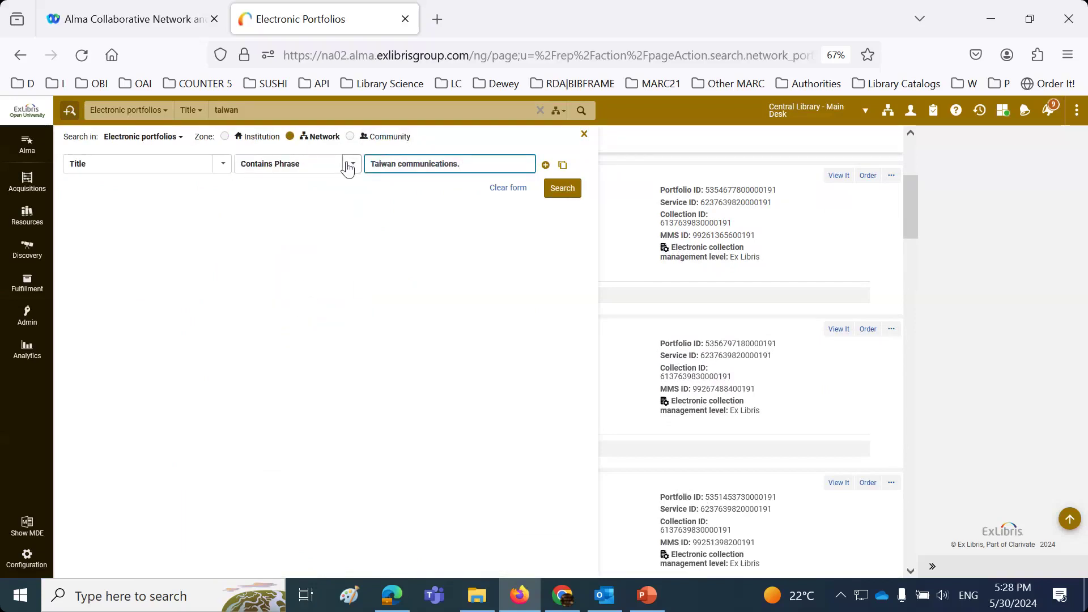
key(BackSpace)
click(560, 194)
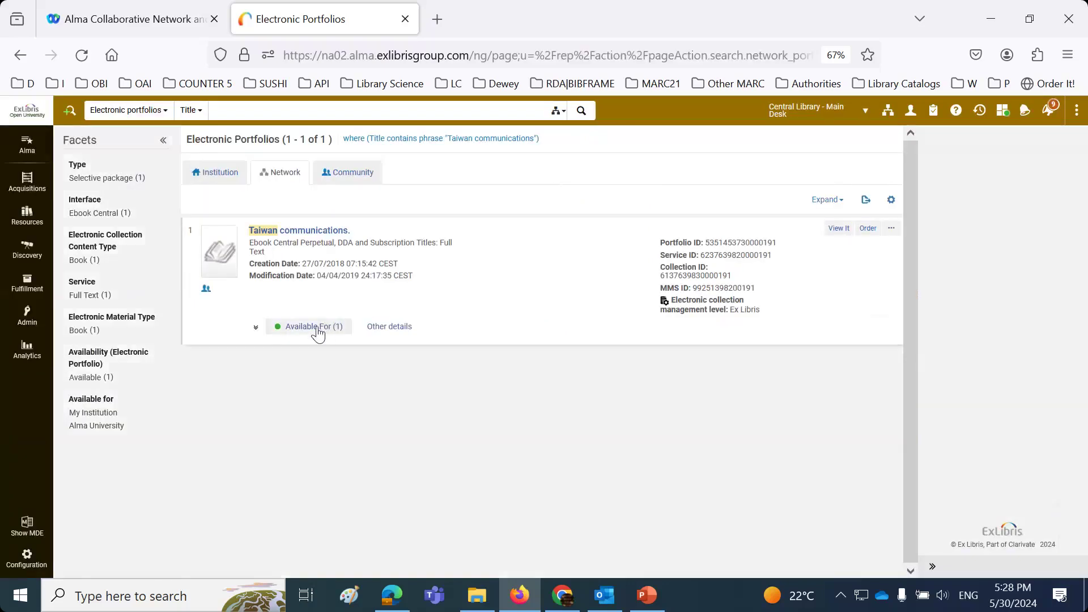
- Compare the "Taiwan communications" search between the Network and Institution zones, and show whom the Network portfolio is available for
click(316, 328)
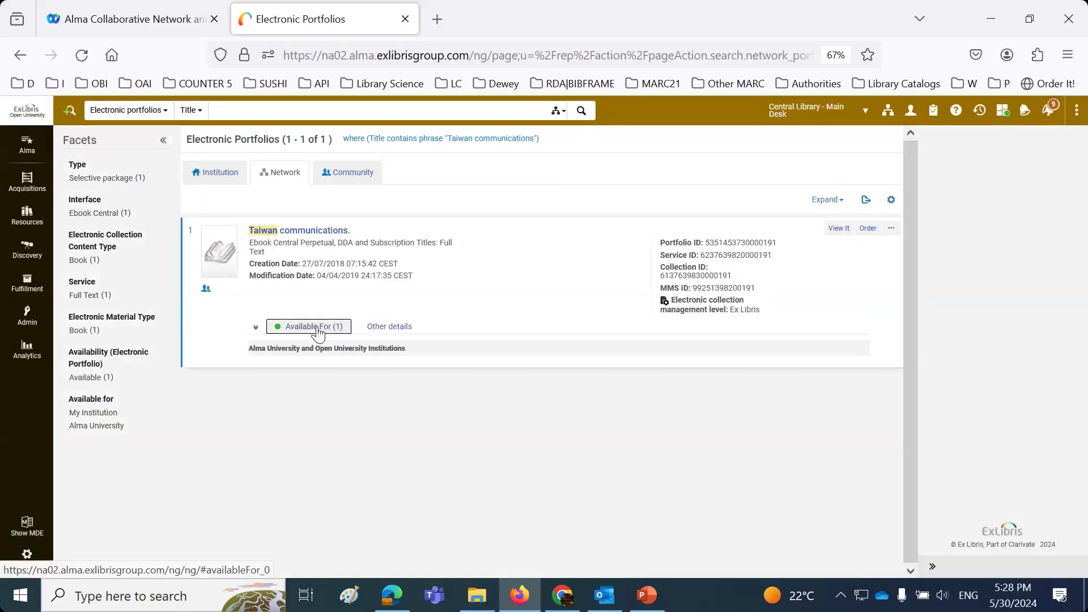
click(220, 176)
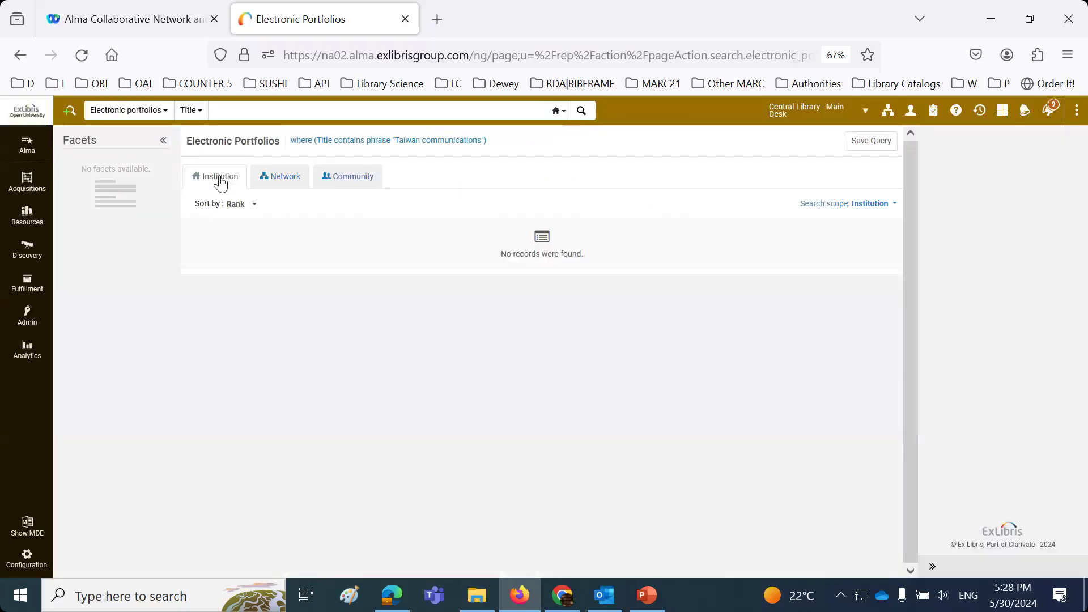
click(286, 180)
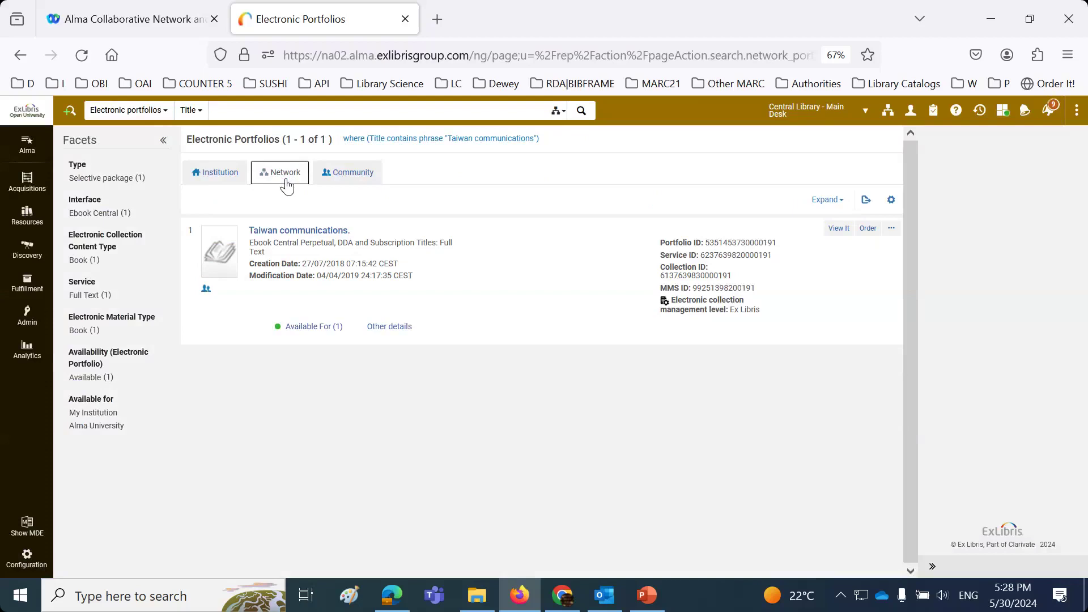
click(323, 328)
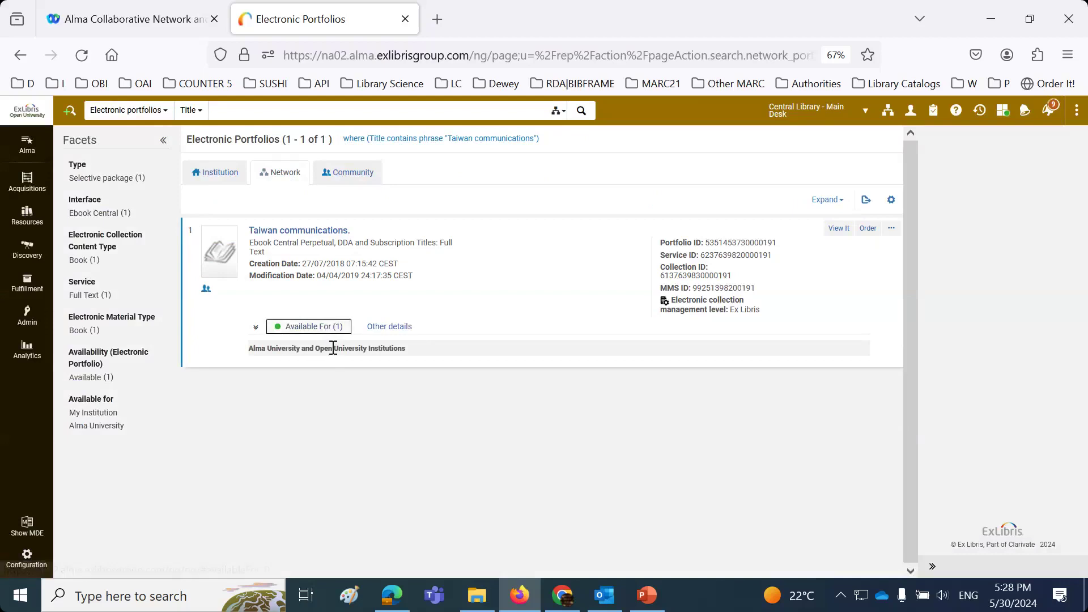
mouse_move(333, 347)
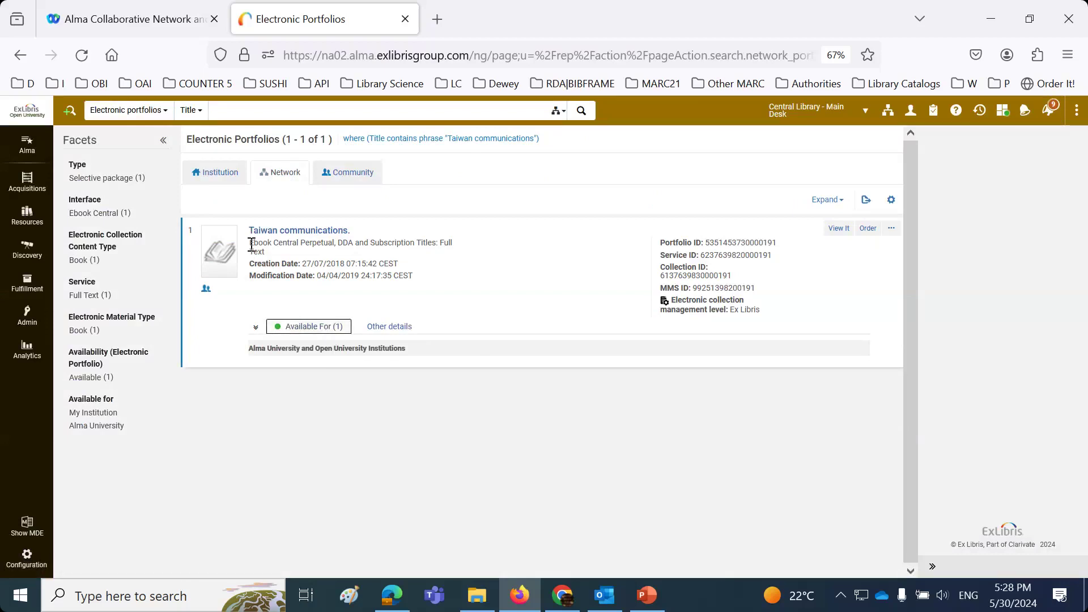
drag(250, 243, 416, 244)
click(277, 224)
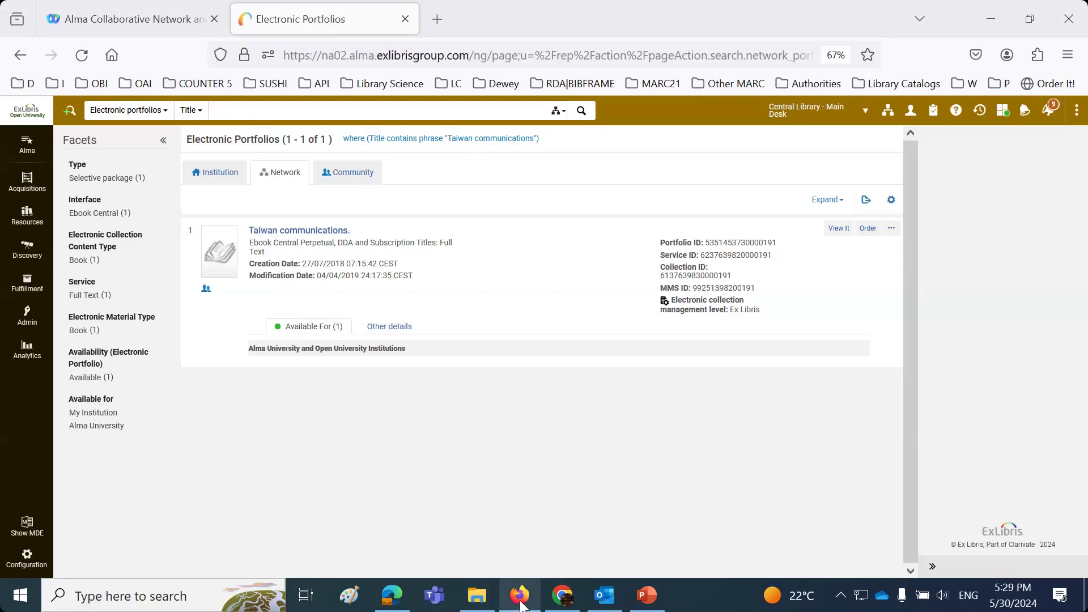
- Switch to Chrome, return to the Network institution's Alma home page, and close the Physical Titles tab
click(554, 598)
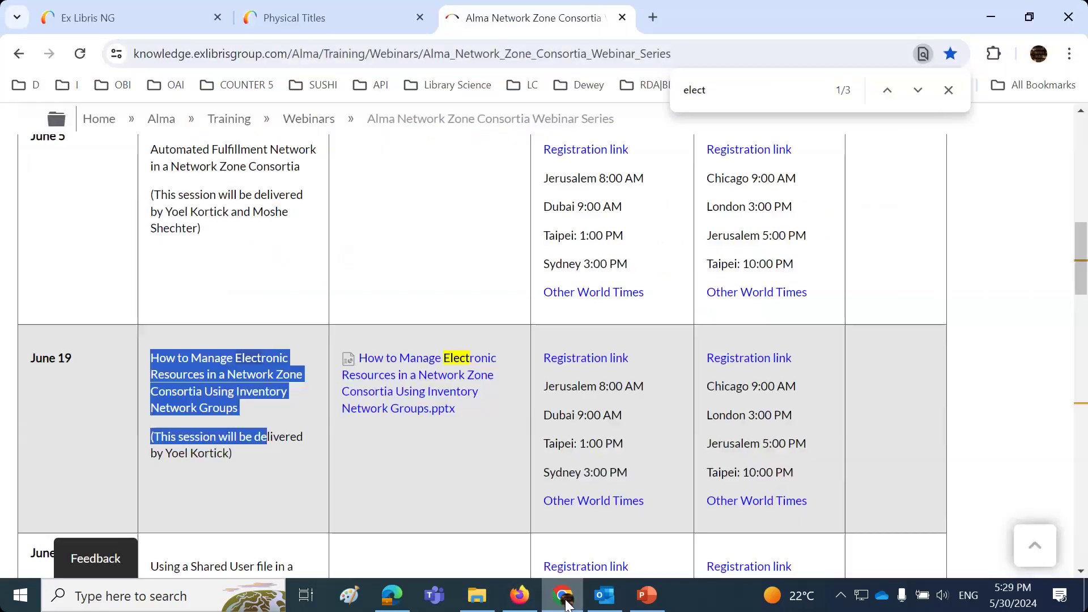
click(117, 21)
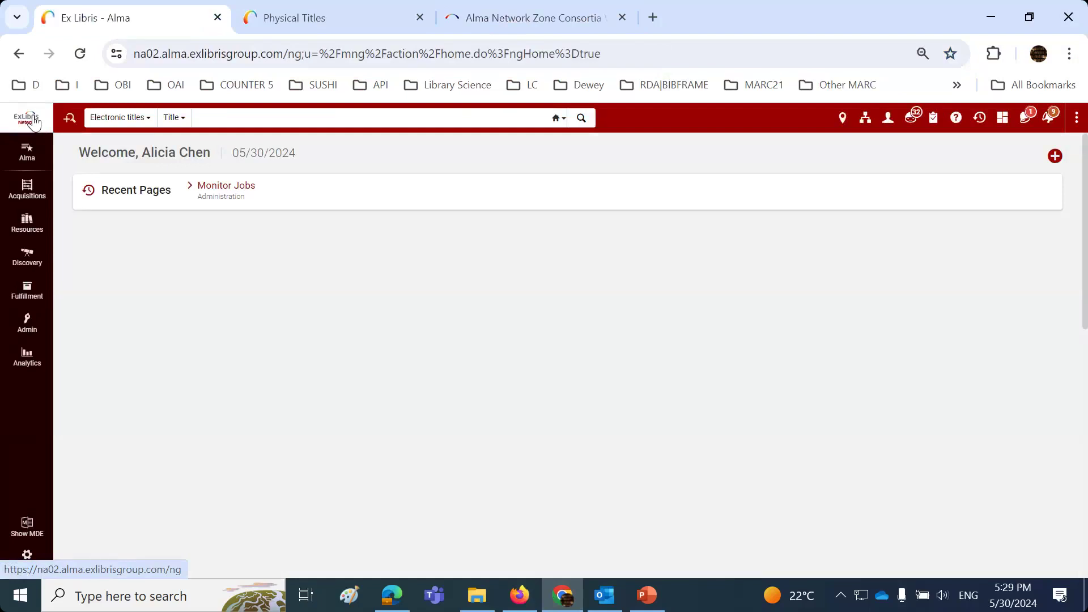
click(420, 18)
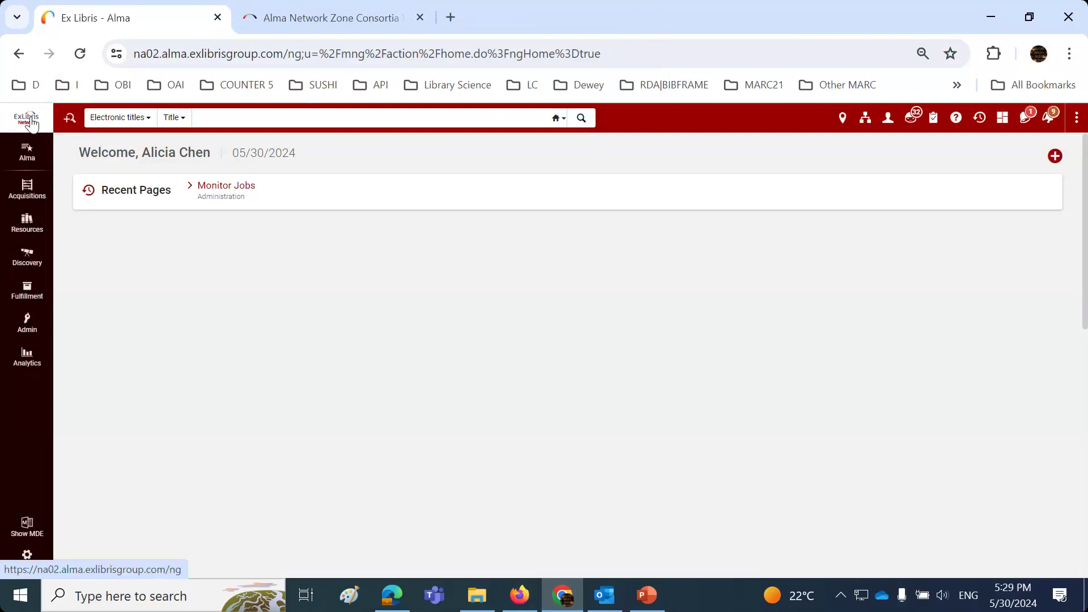
- Open an advanced search for electronic portfolios in the Institution zone and choose Title as the search field
click(126, 126)
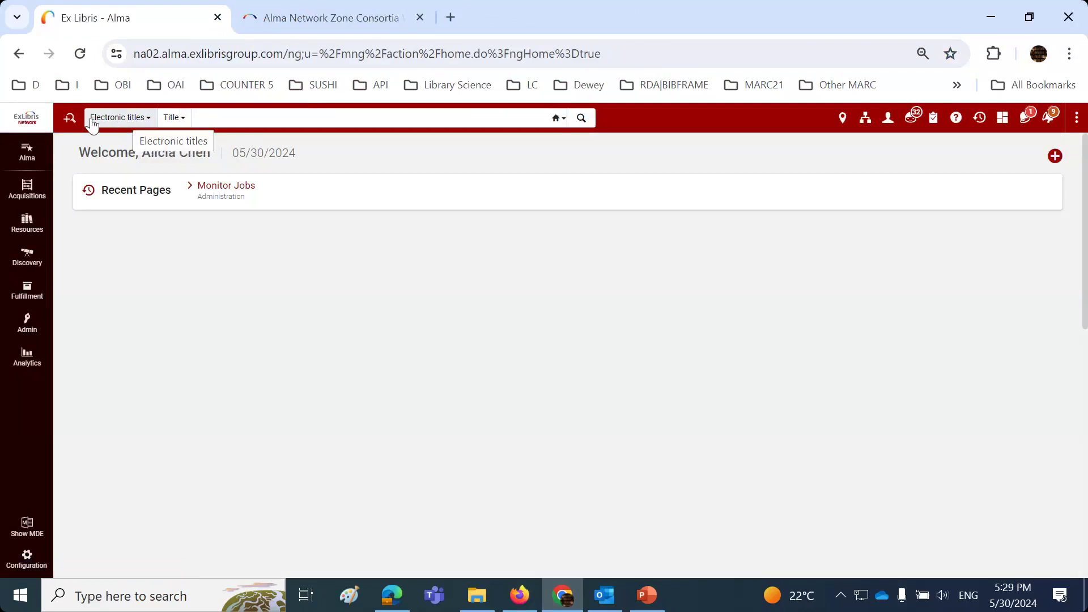
click(69, 120)
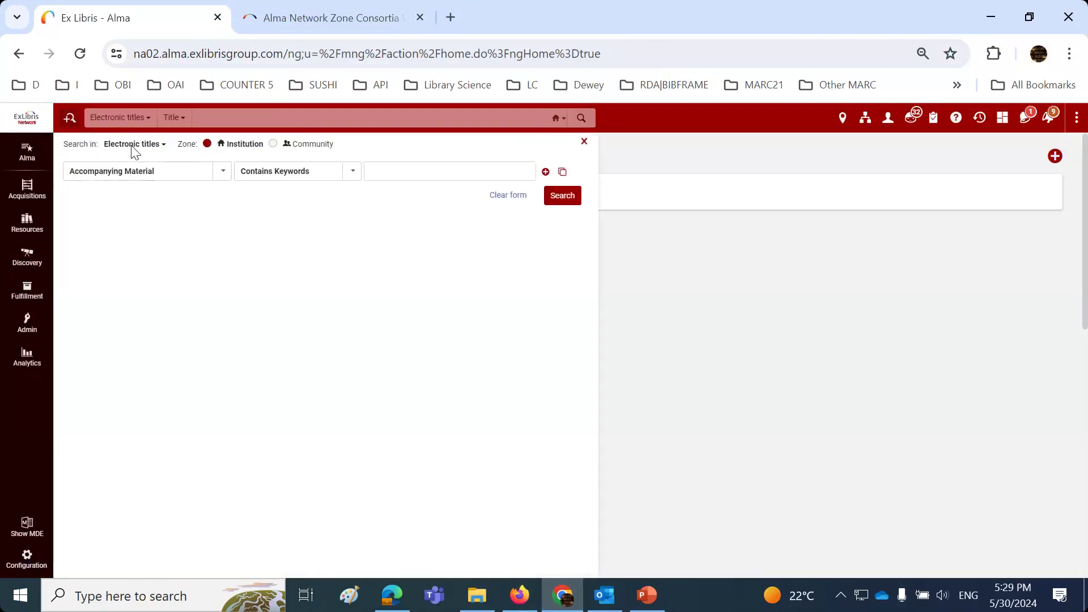
click(134, 145)
click(163, 279)
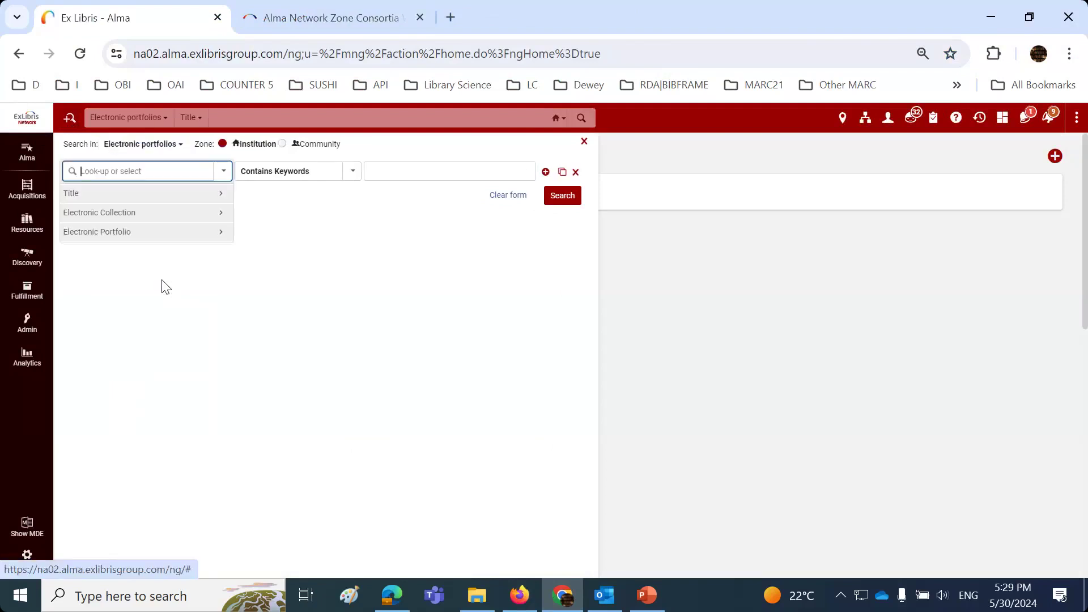
click(124, 233)
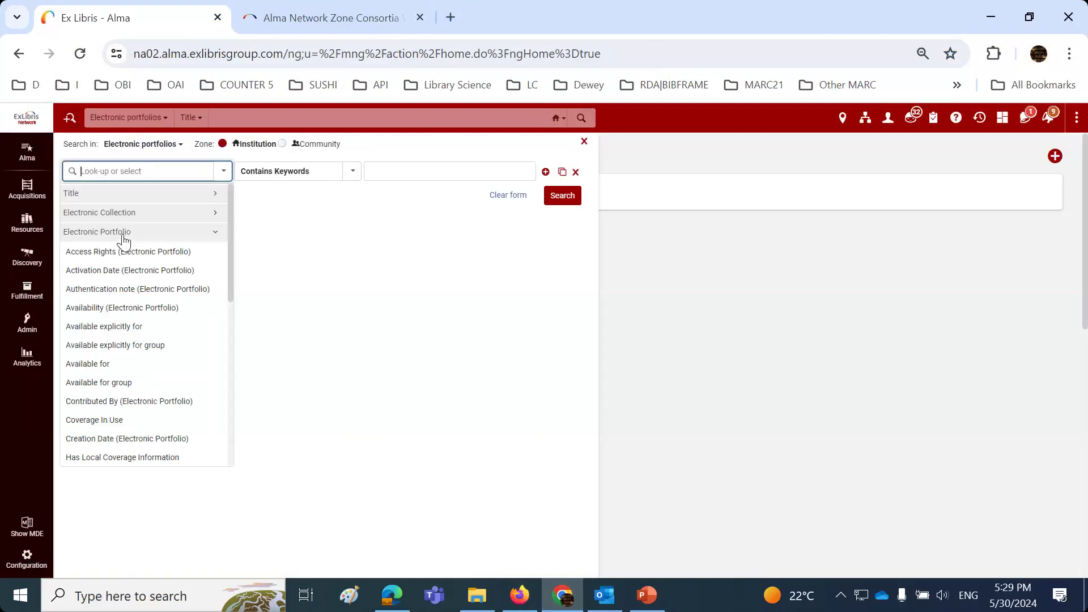
text(tit)
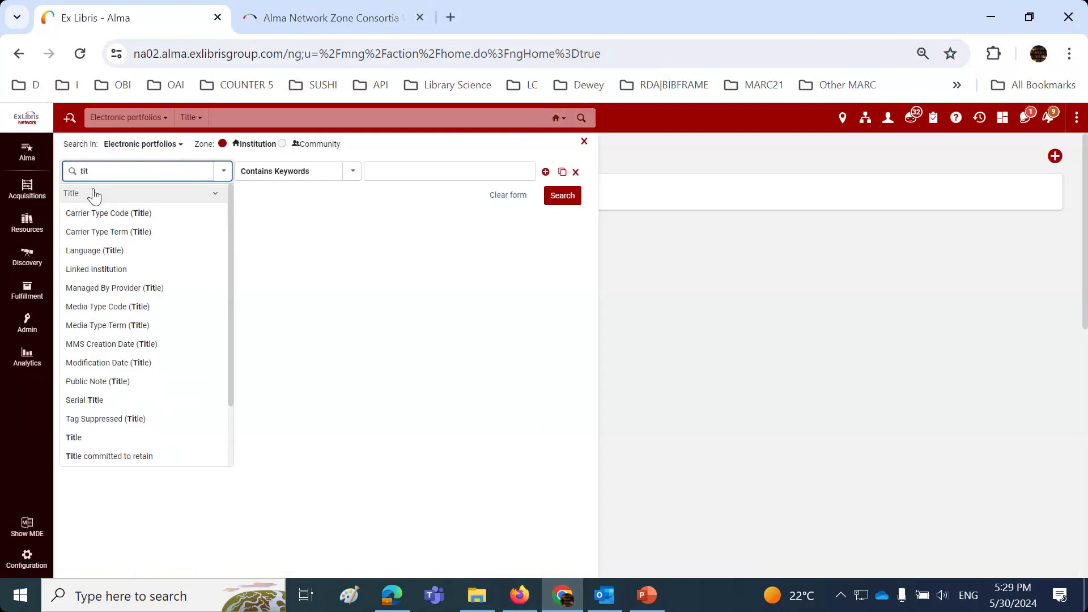
click(94, 195)
click(95, 195)
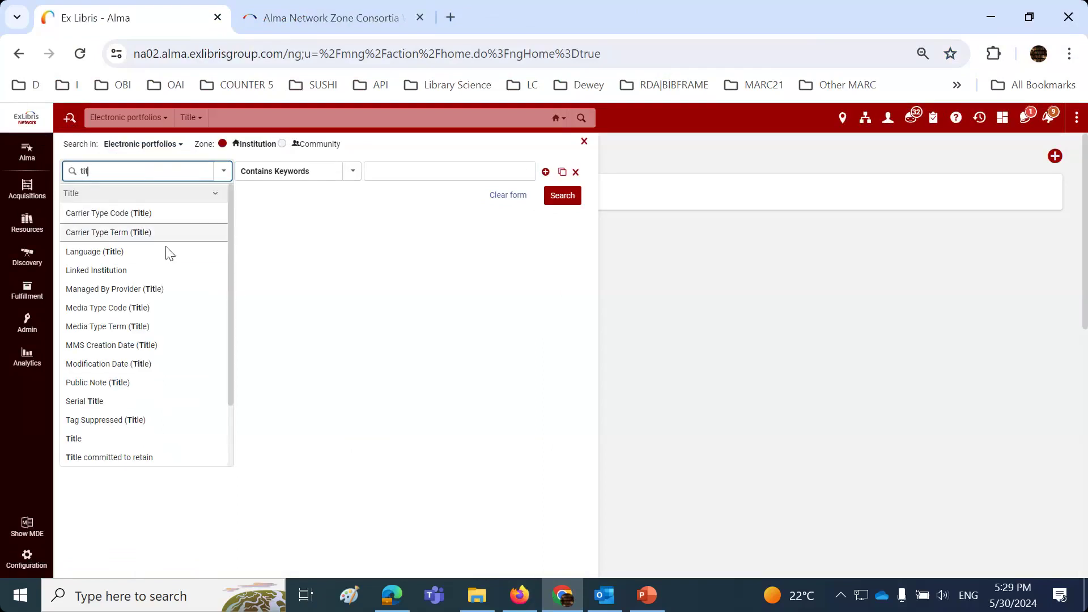
scroll(153, 295, down, 2)
key(Down)
key(Down)
key(Down)
key(Down)
key(Return)
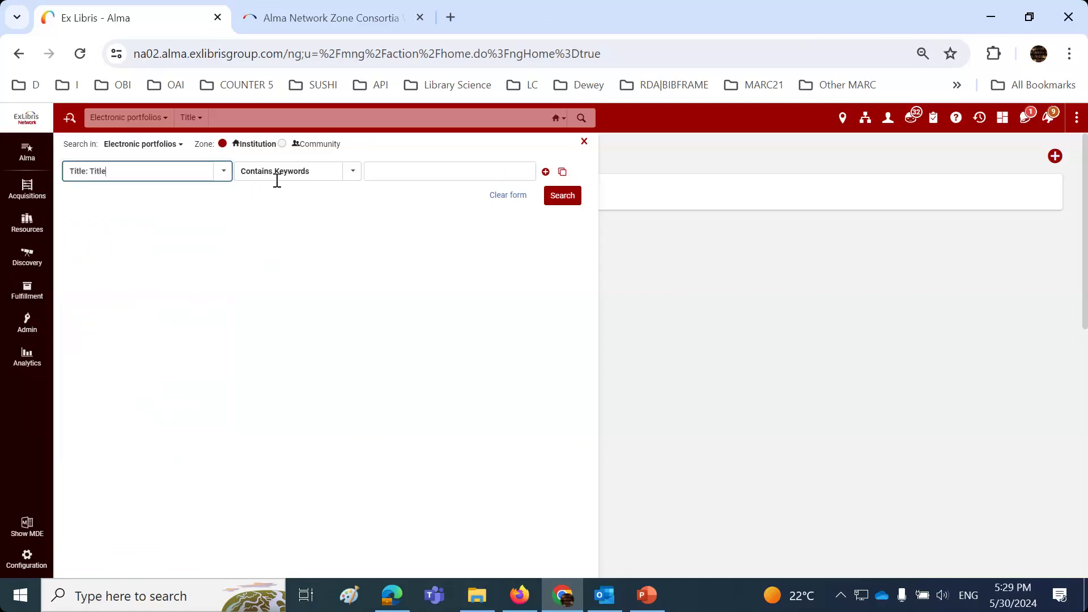
- Set the title condition to Contains Phrase "Taiwan communications." and run the portfolio search
click(277, 172)
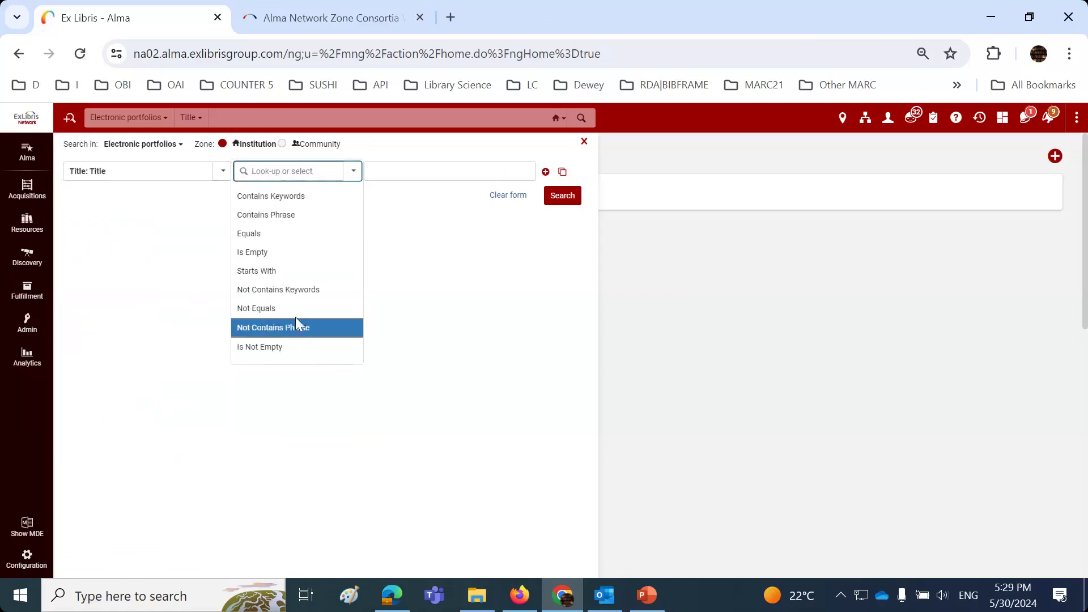
click(285, 218)
click(383, 176)
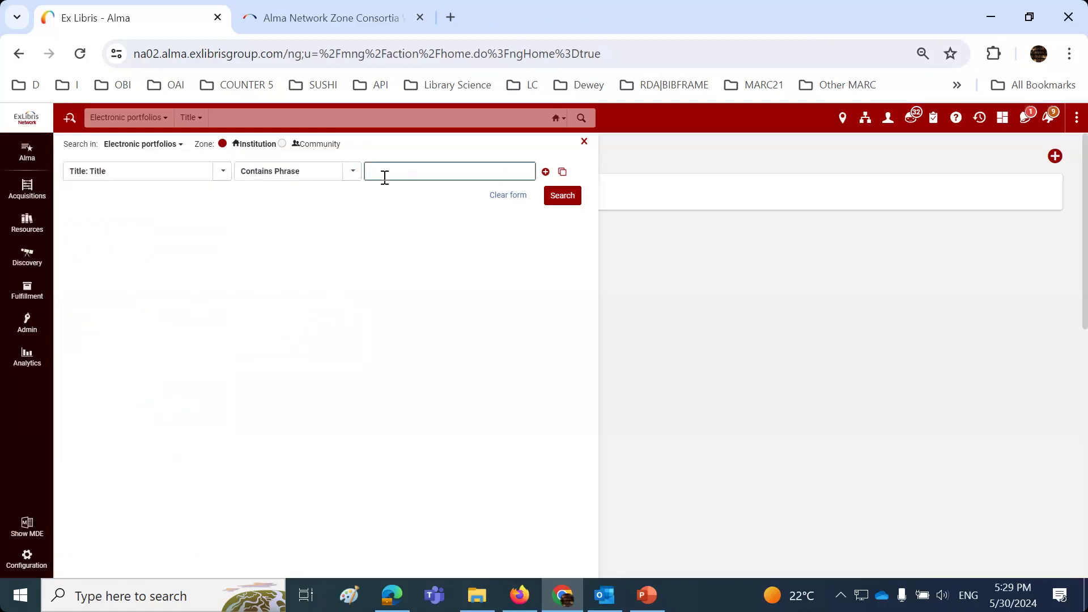
key(ctrl+v)
triple_click(476, 172)
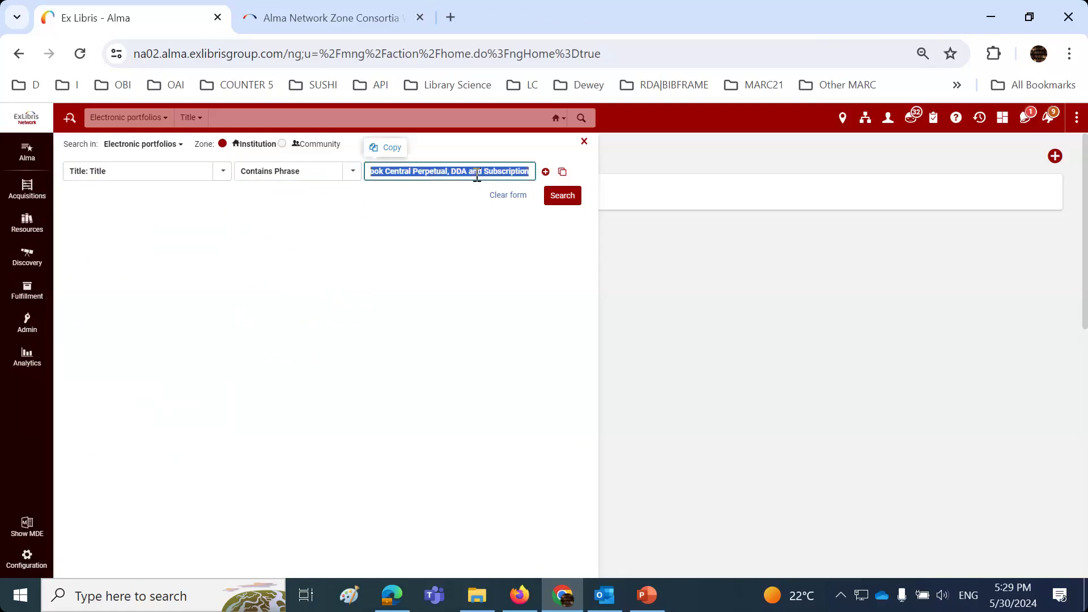
key(super+v)
click(484, 205)
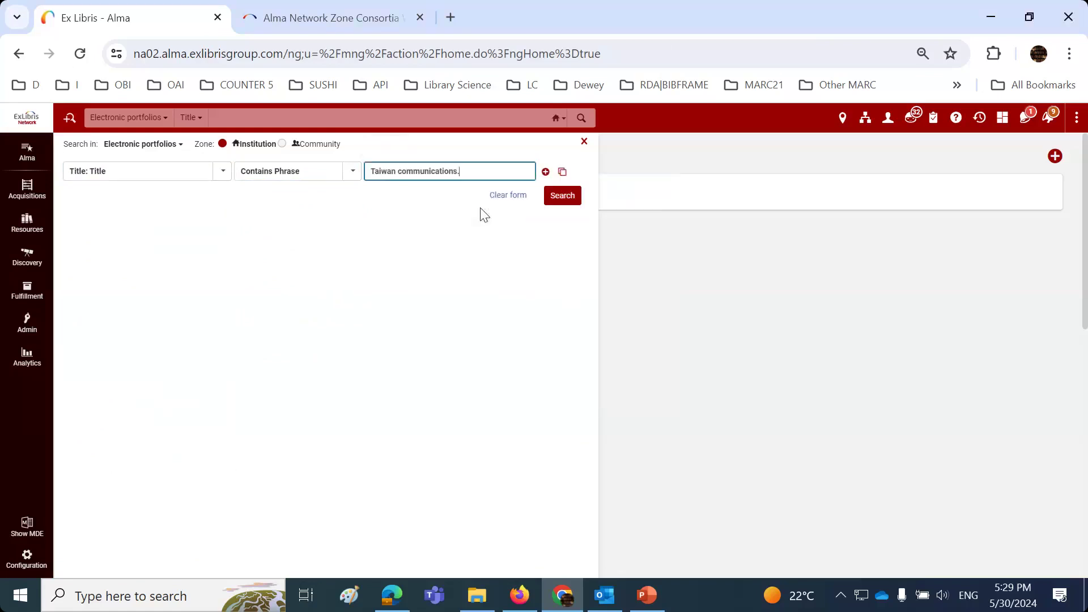
click(552, 207)
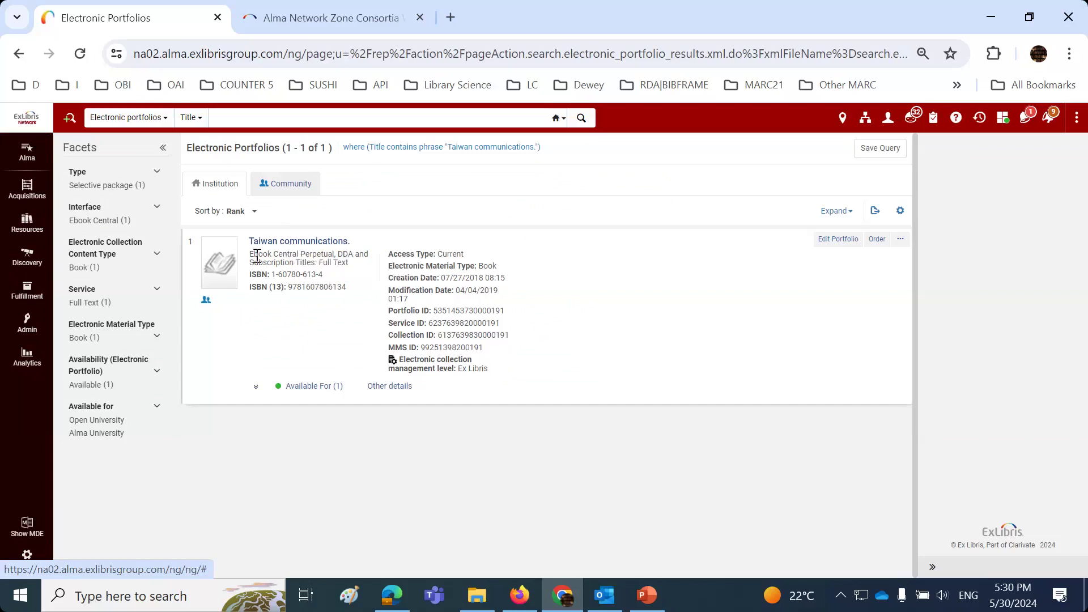
- Find the portfolio's electronic collection by its copied name, "Ebook Central Perpetual, DDA and Subscription Titles", and open it for editing
drag(250, 254, 316, 266)
key(ctrl+c)
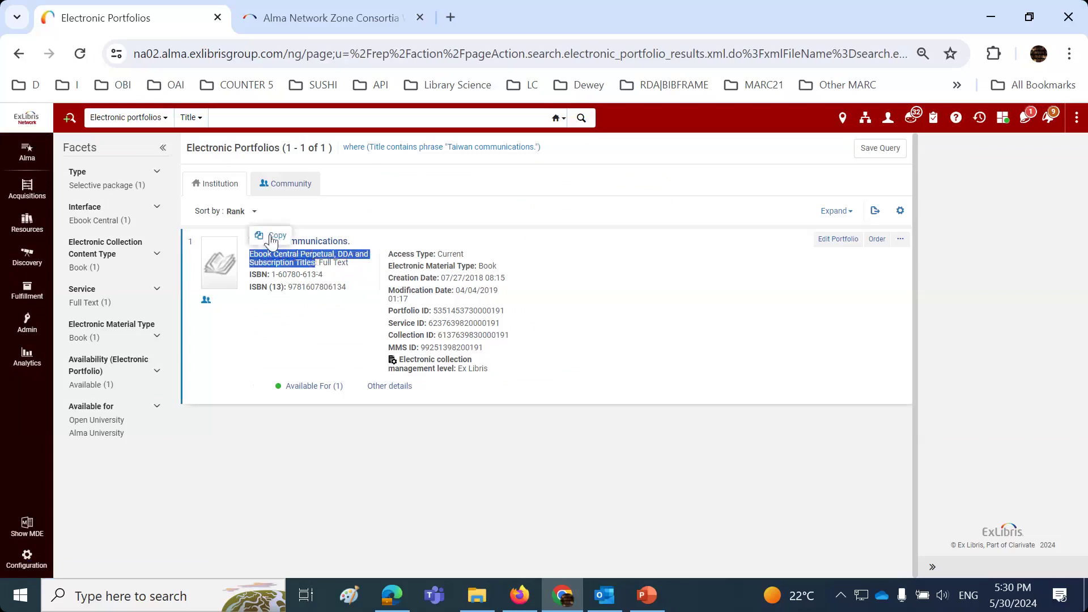
click(271, 241)
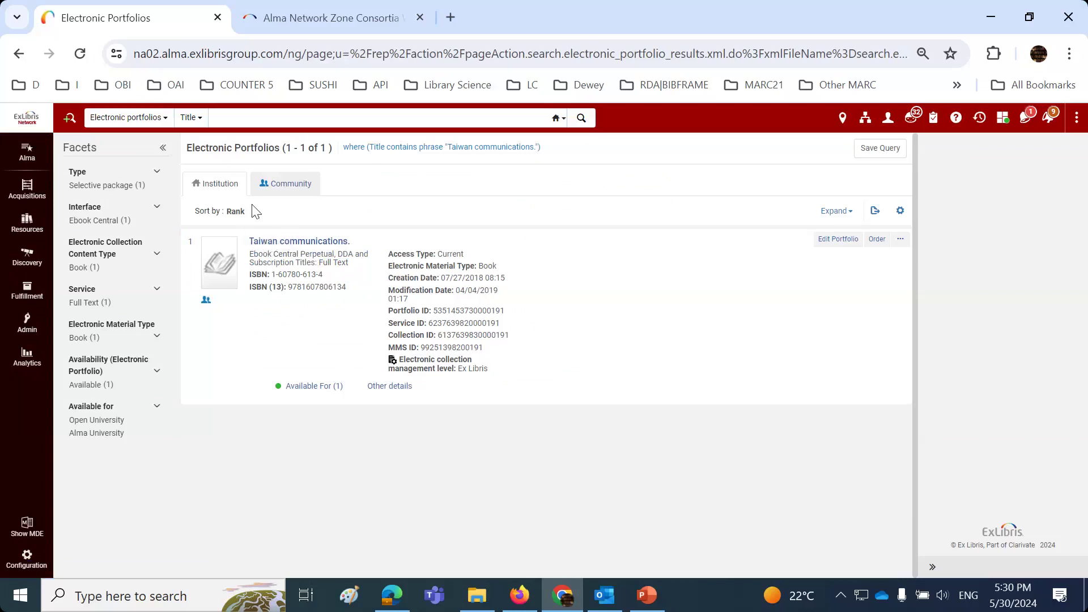
click(159, 120)
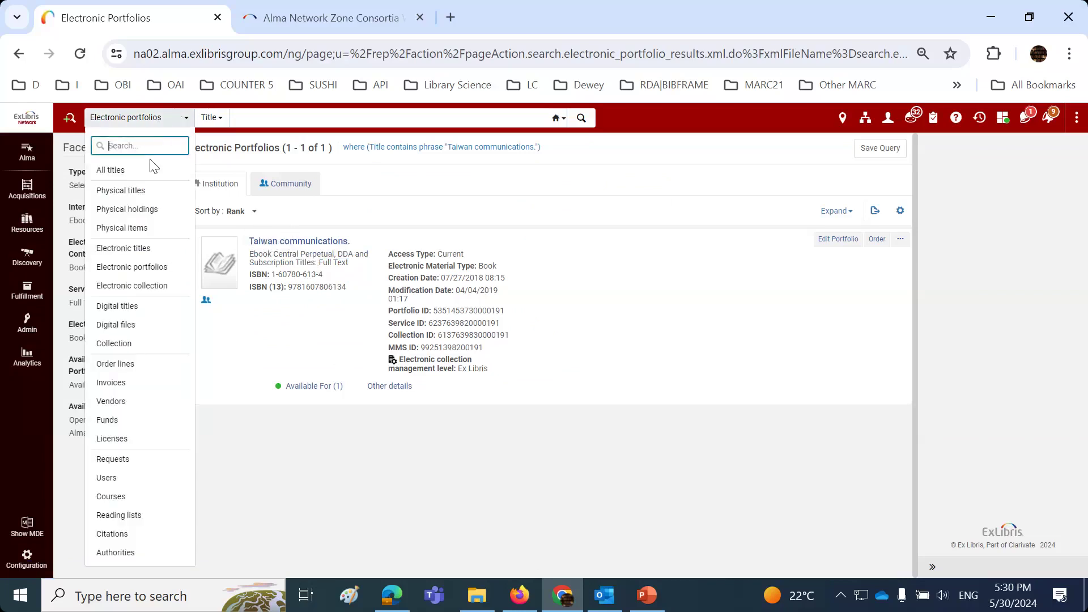
click(148, 285)
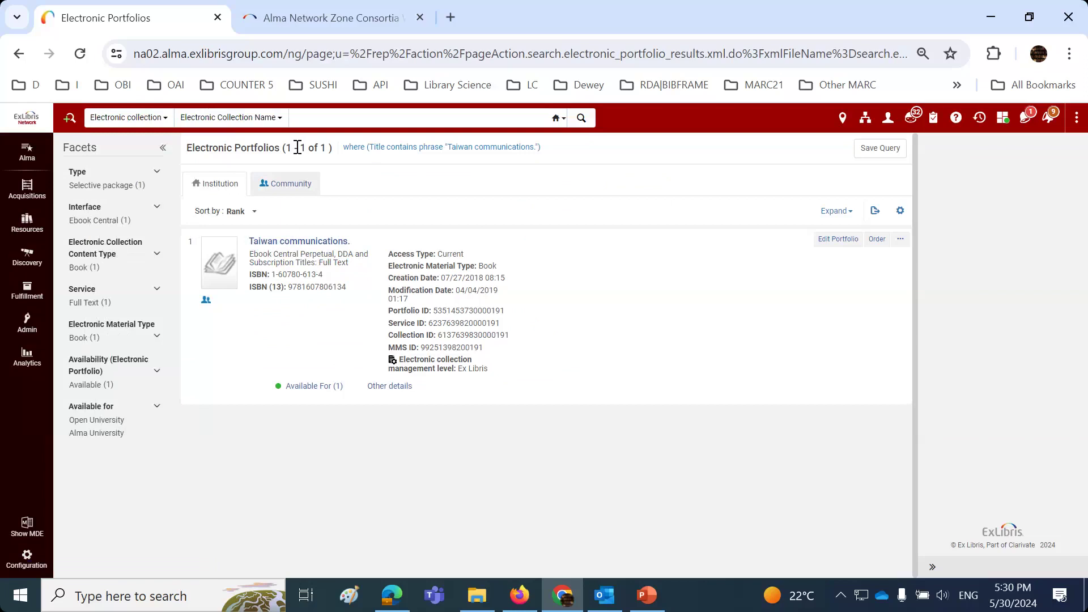
key(ctrl+v)
key(Return)
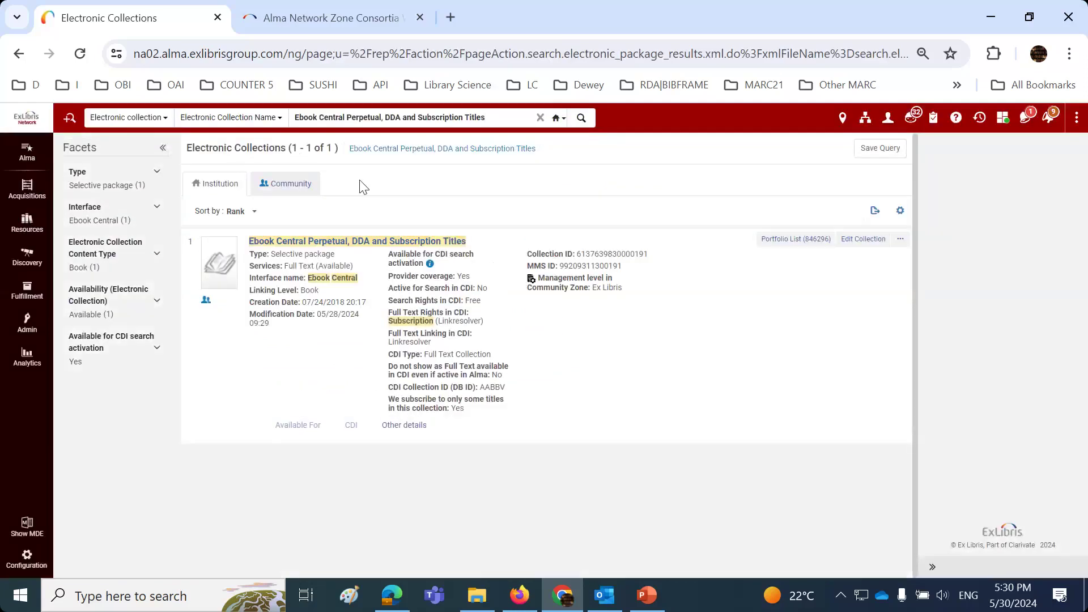
click(860, 244)
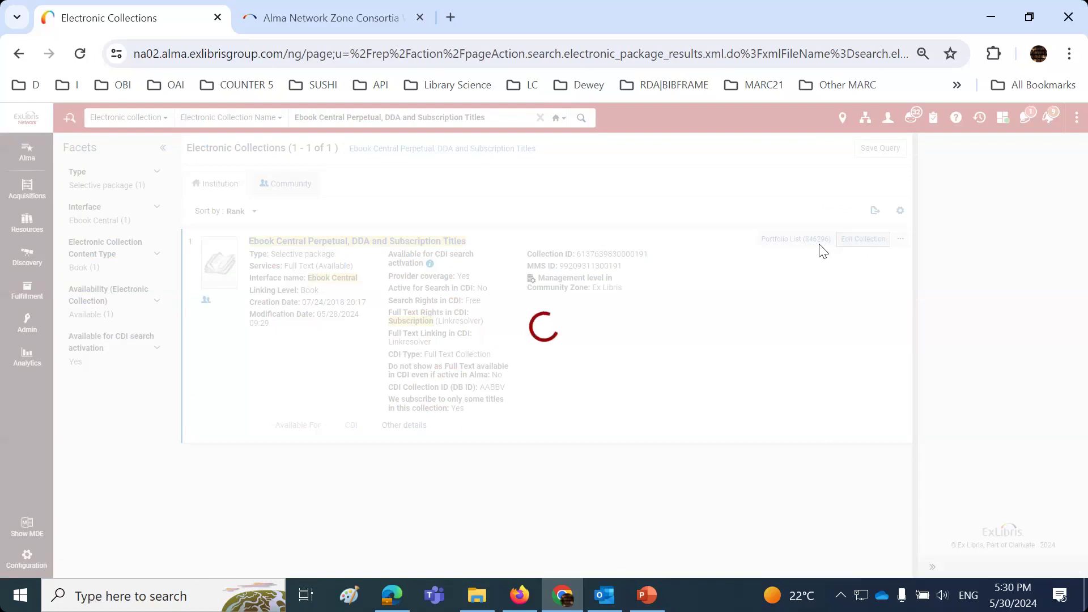
- In Firefox, review whom the Network portfolio "Taiwan communications" is available for and compare with the member's Institution zone search
click(524, 595)
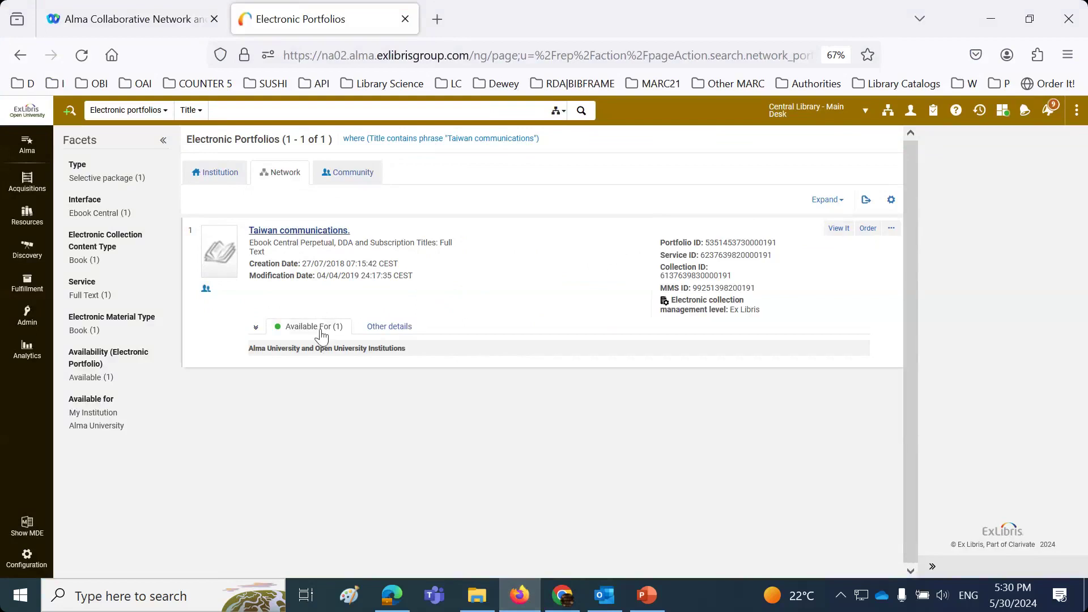
mouse_move(332, 351)
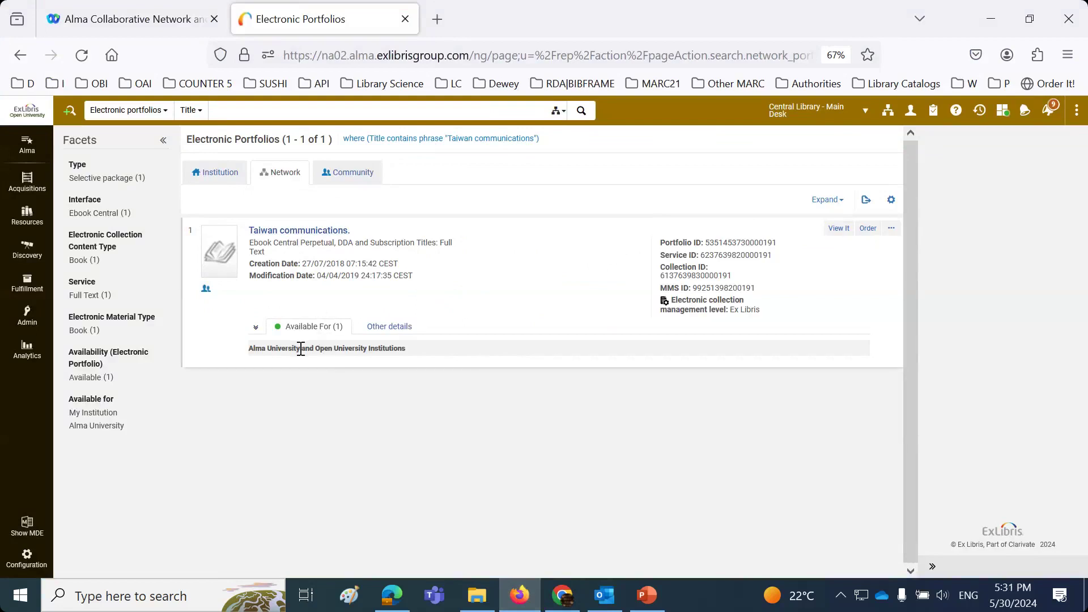
drag(315, 348, 324, 347)
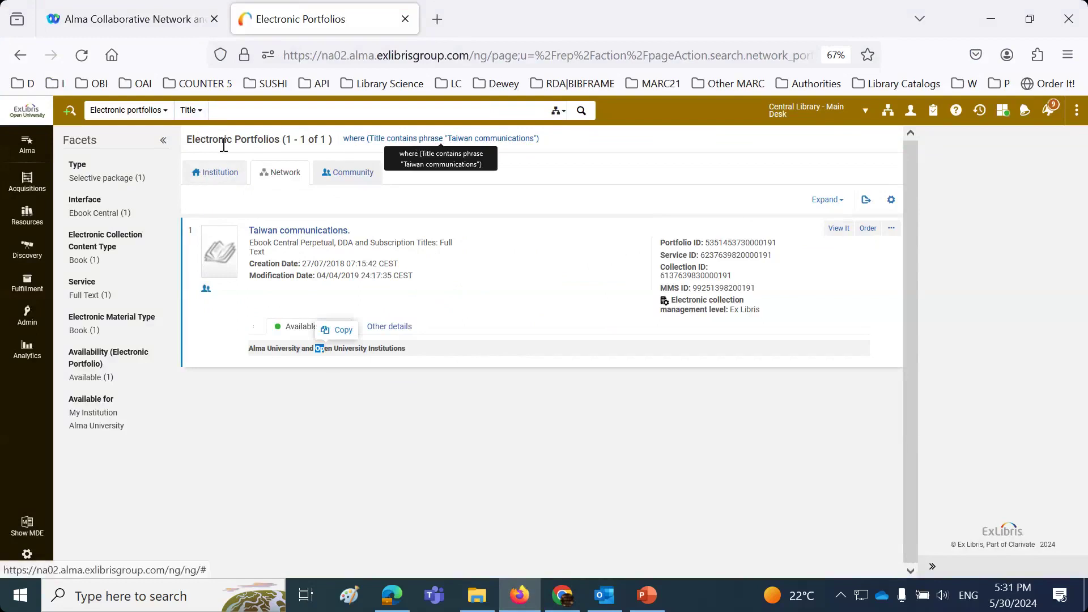
click(225, 178)
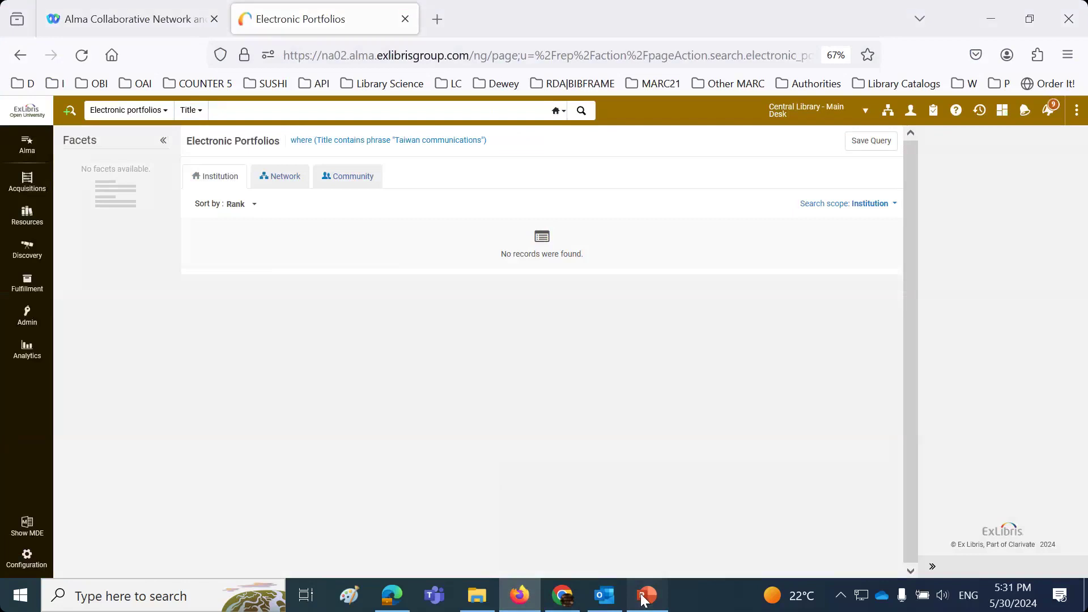
click(644, 596)
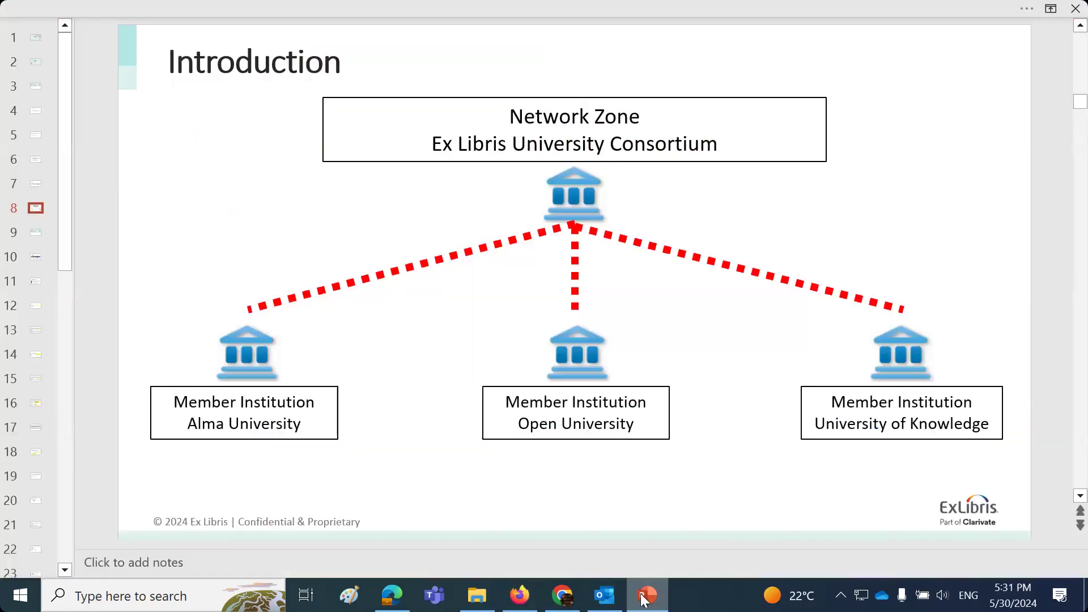
- In the Network institution's collection editor in Chrome, show the group settings and the groups available for new settings, without saving any
click(564, 598)
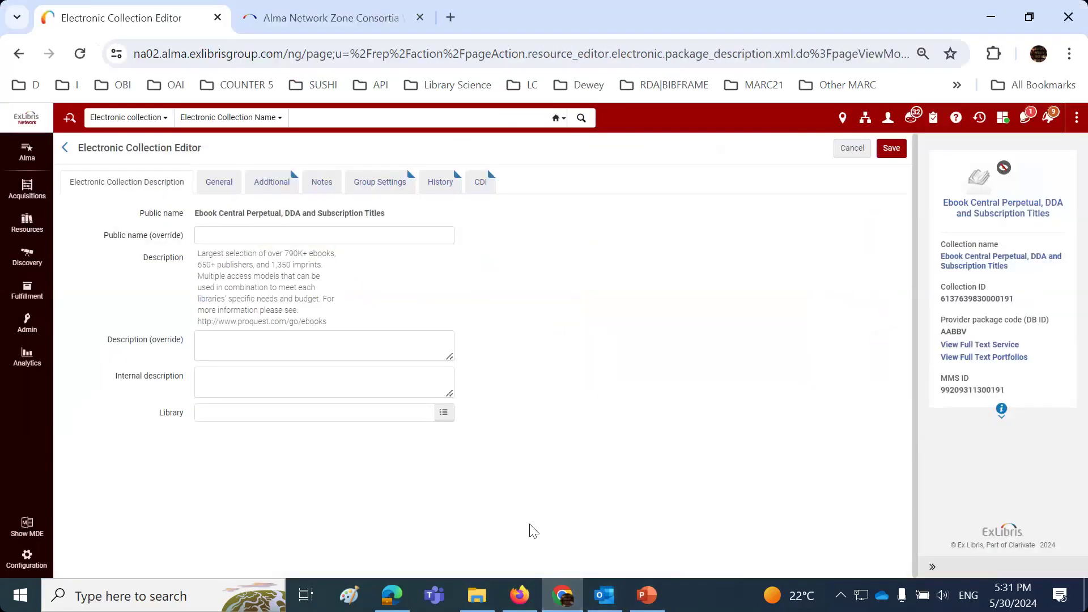
click(385, 193)
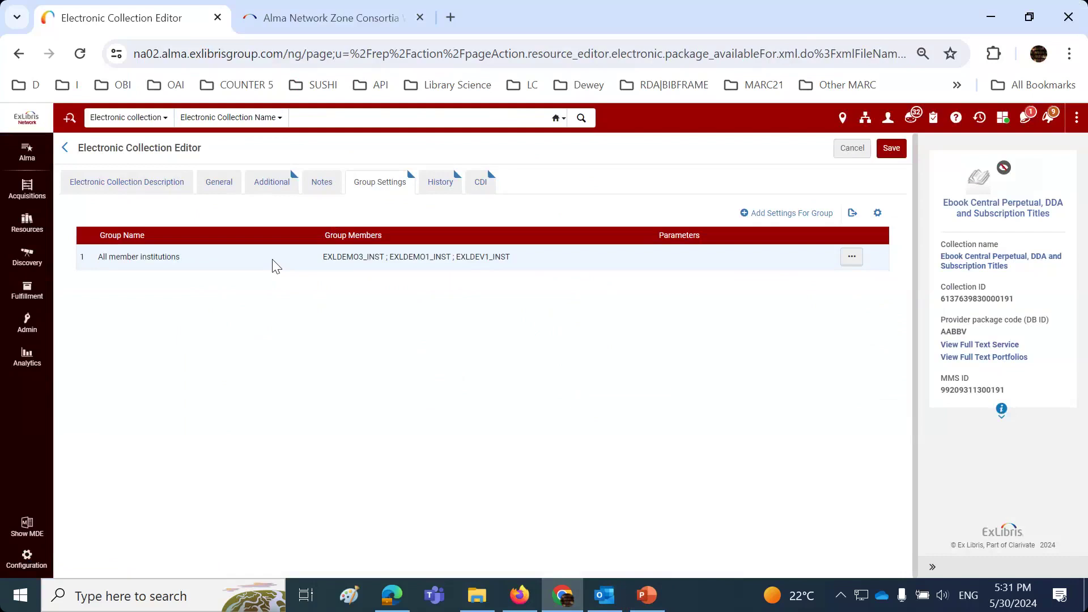
click(784, 215)
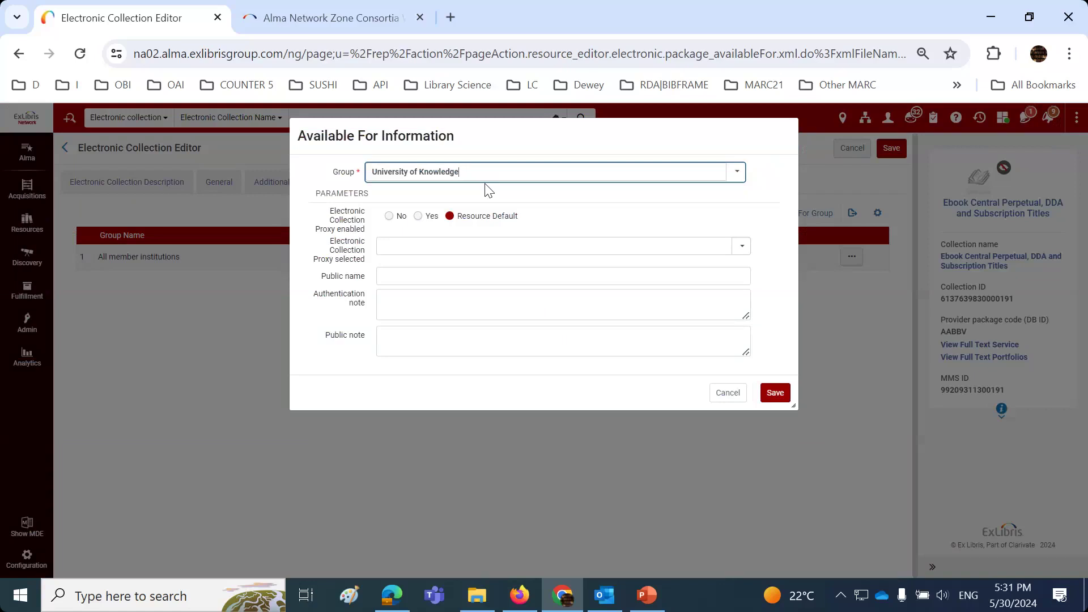
click(483, 171)
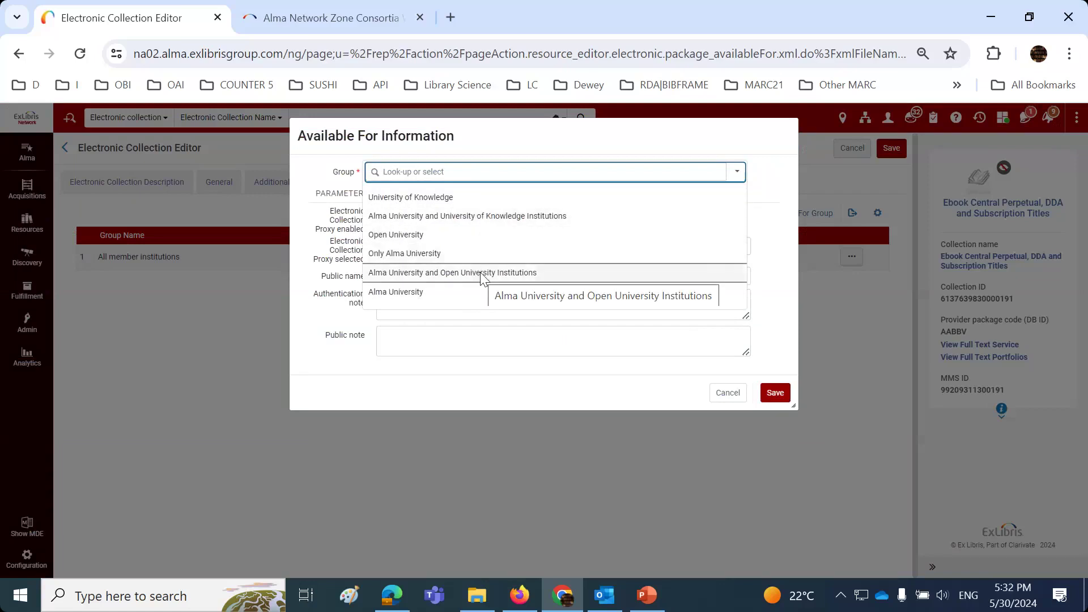
key(Return)
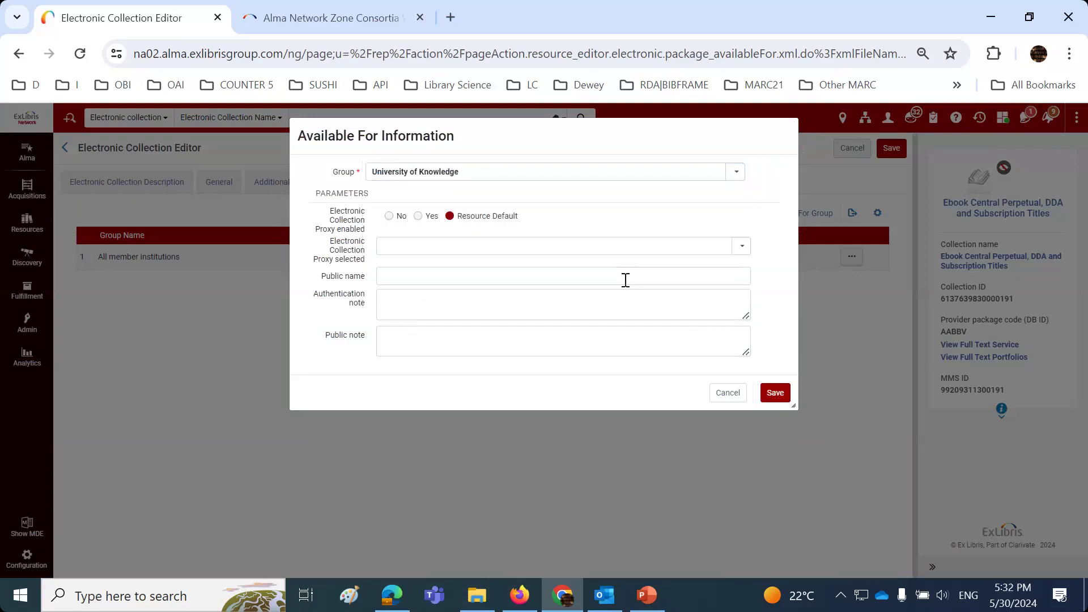
click(719, 397)
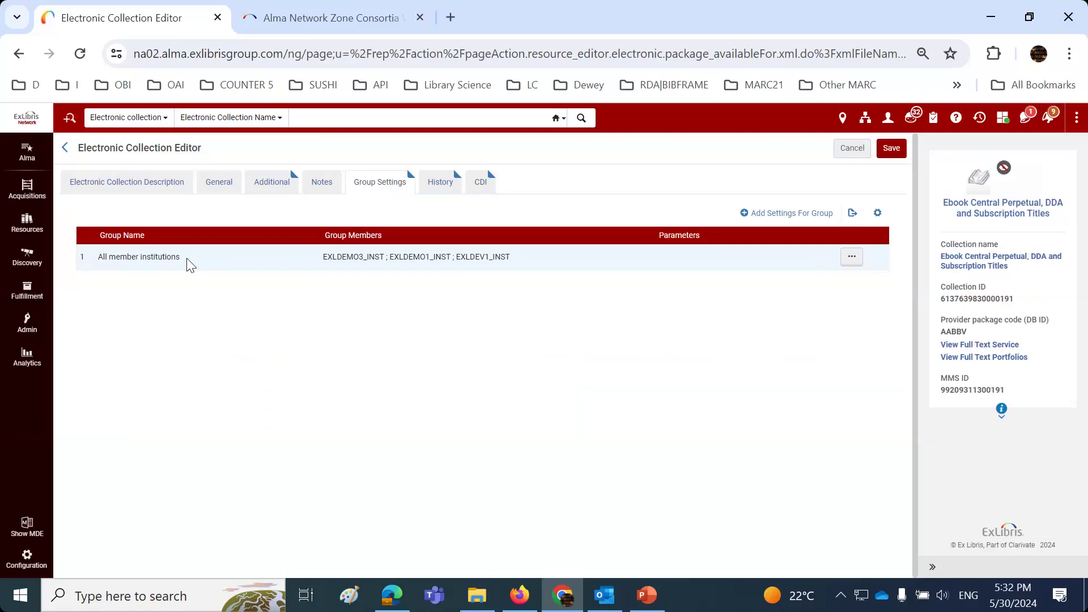
- Return to the member institution's Alma in Firefox and switch the "Taiwan communications" portfolio results from Institution to Network
click(520, 595)
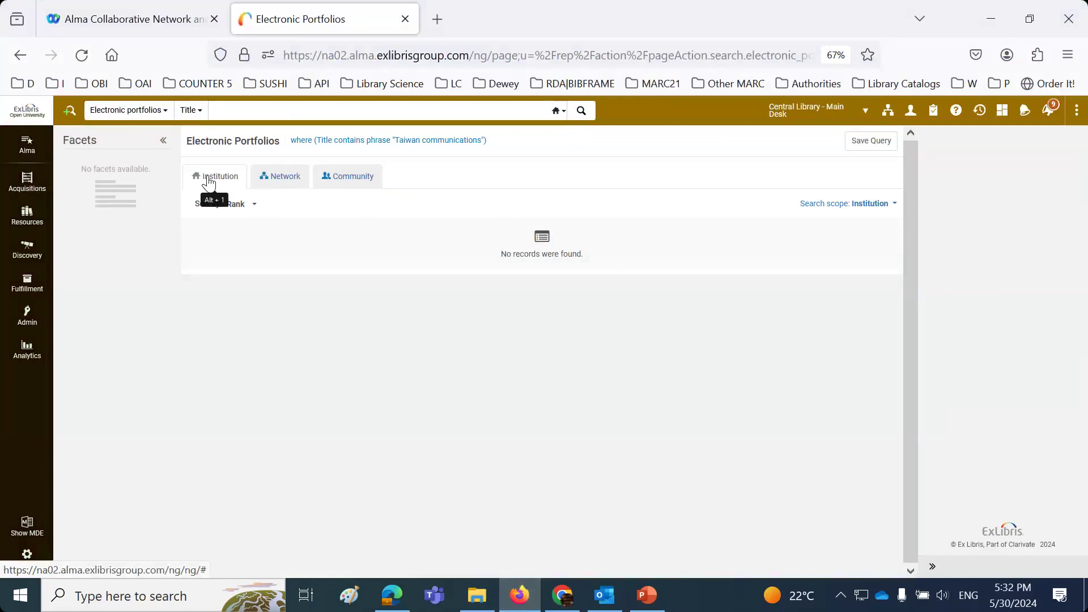
click(277, 181)
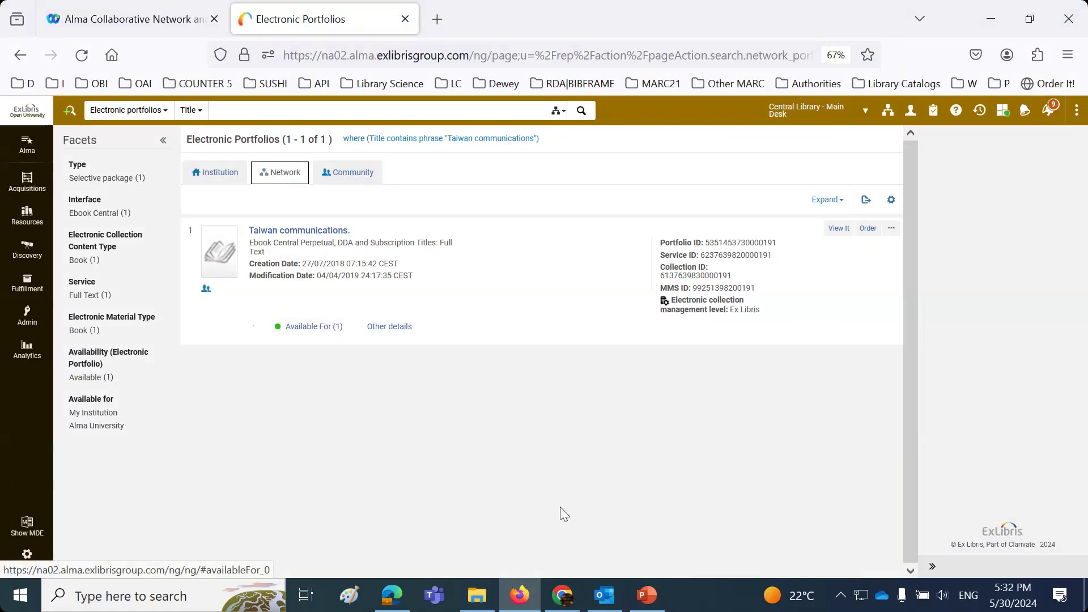
click(520, 596)
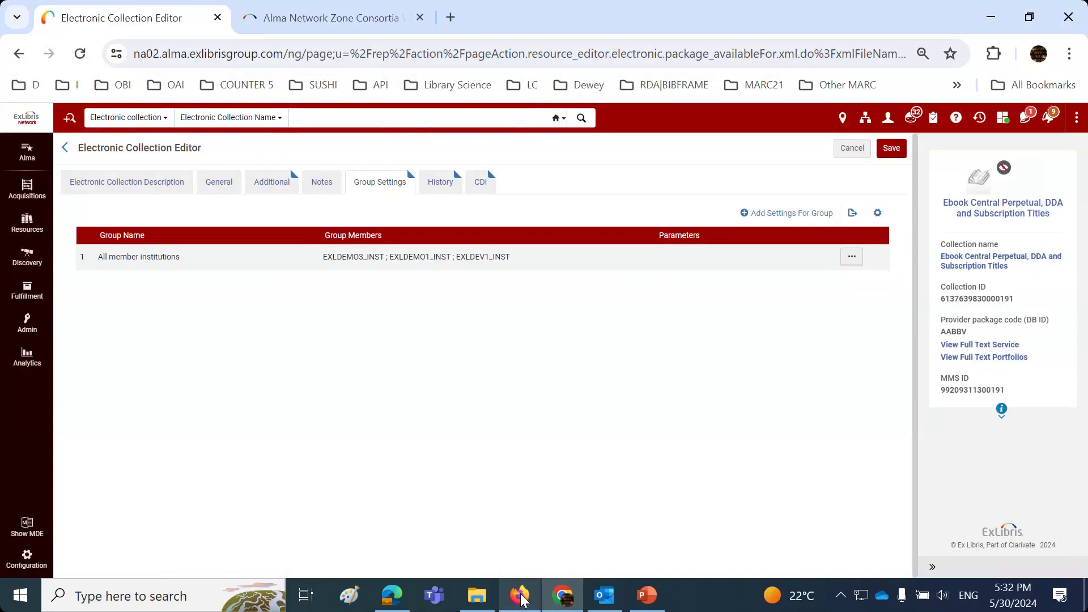
- Leave the collection editor without saving, and in Firefox compare the Institution and Network results for "Taiwan communications"
click(850, 149)
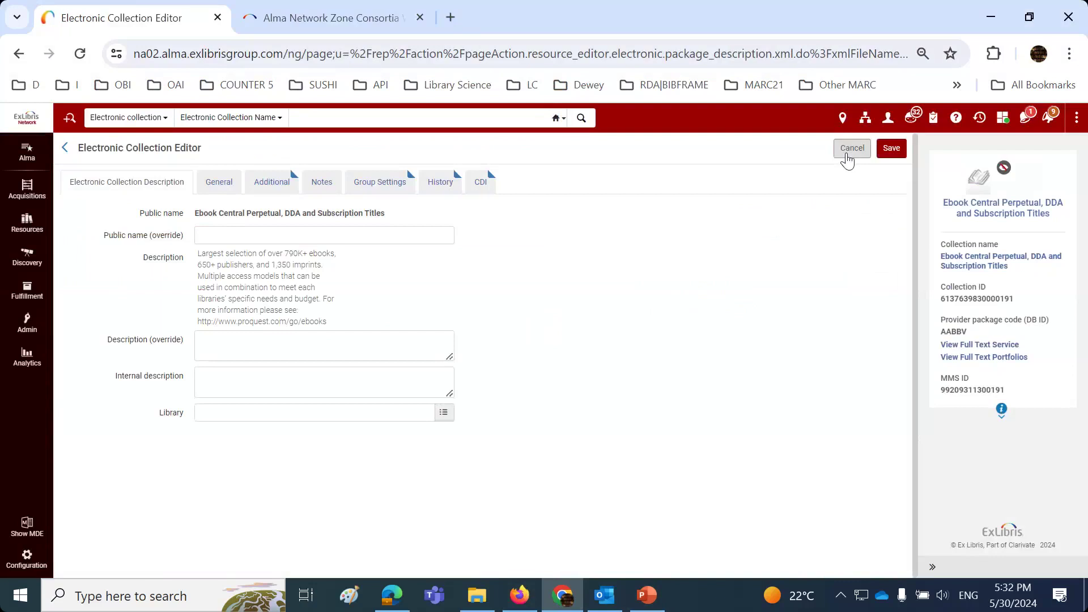
click(848, 156)
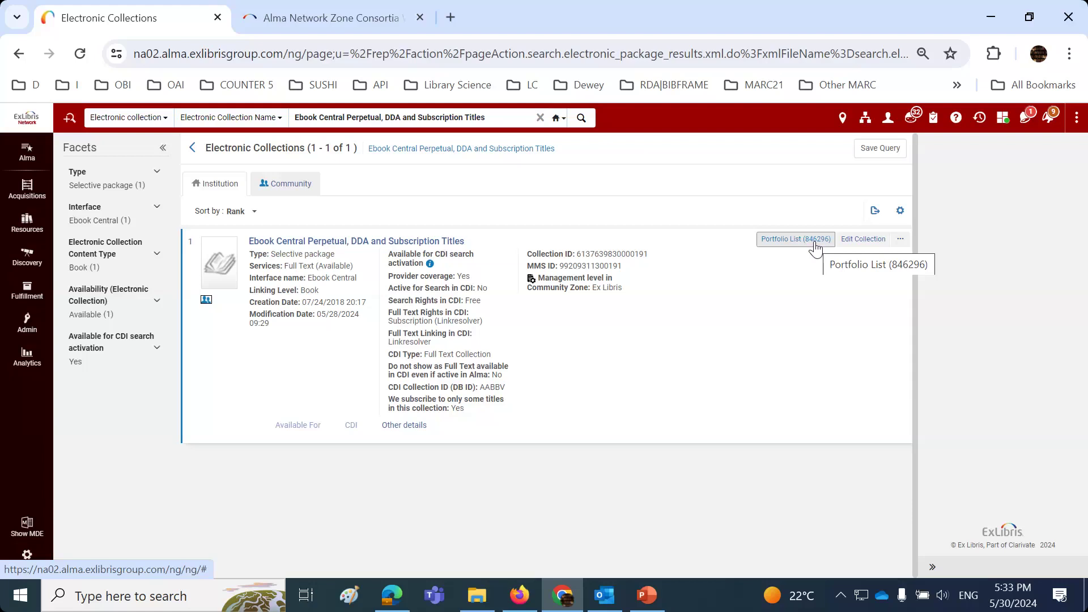
click(520, 595)
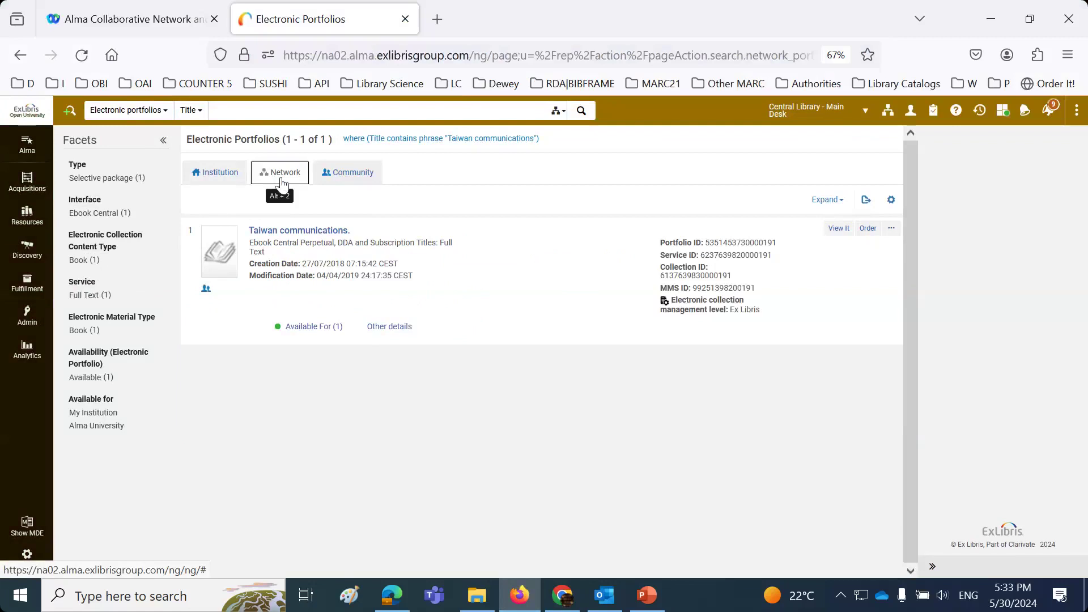
click(227, 175)
click(283, 178)
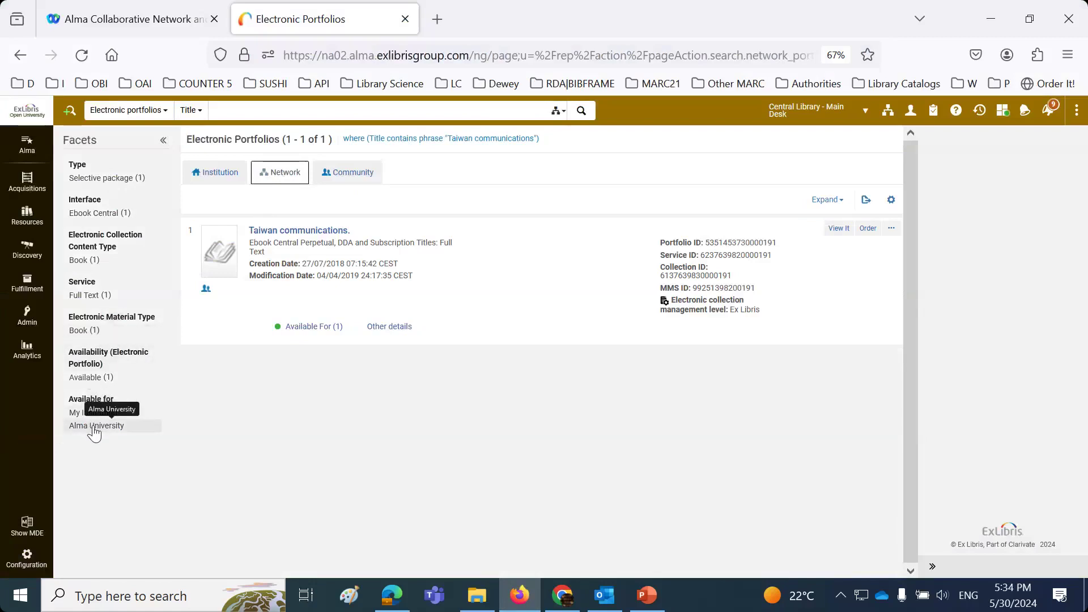
- Search the Network zone's electronic portfolios by title for "taiwan" and check the institutions in the "Available for" facet
click(225, 110)
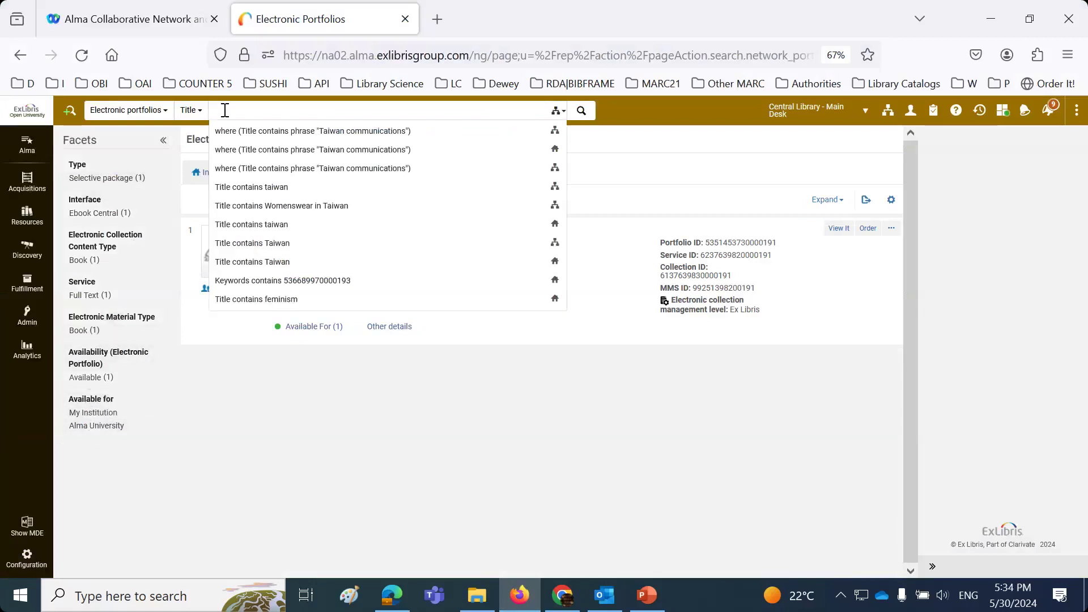
text(taiwan)
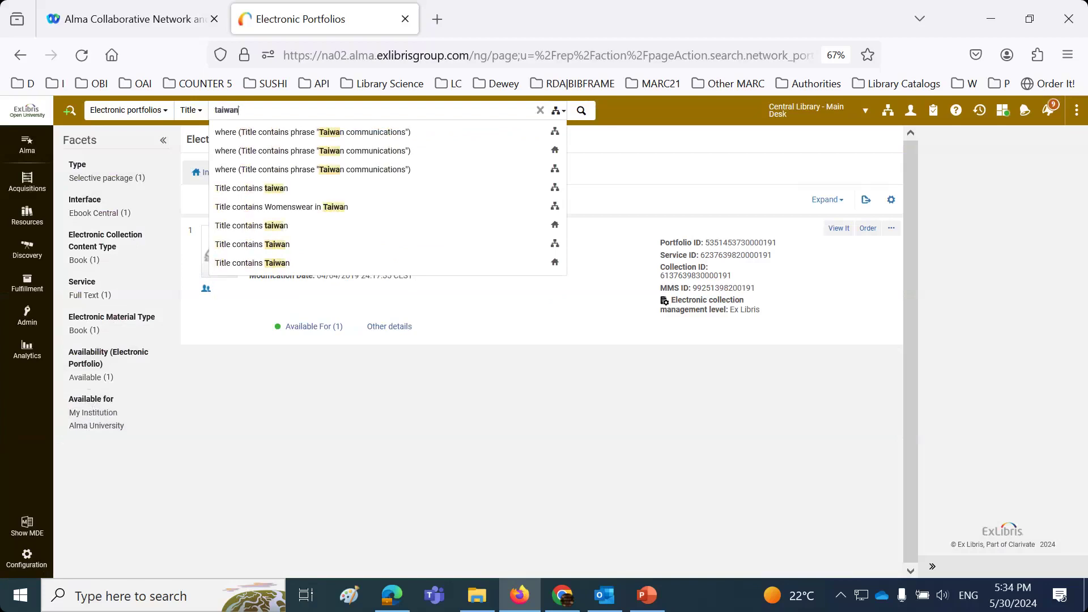
key(Return)
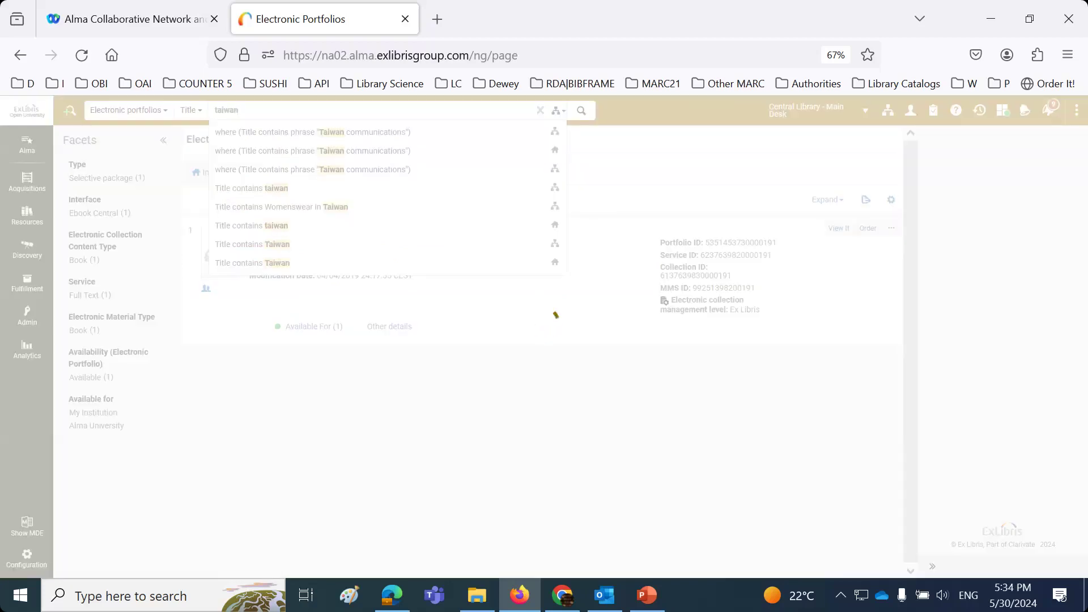
scroll(146, 476, down, 1)
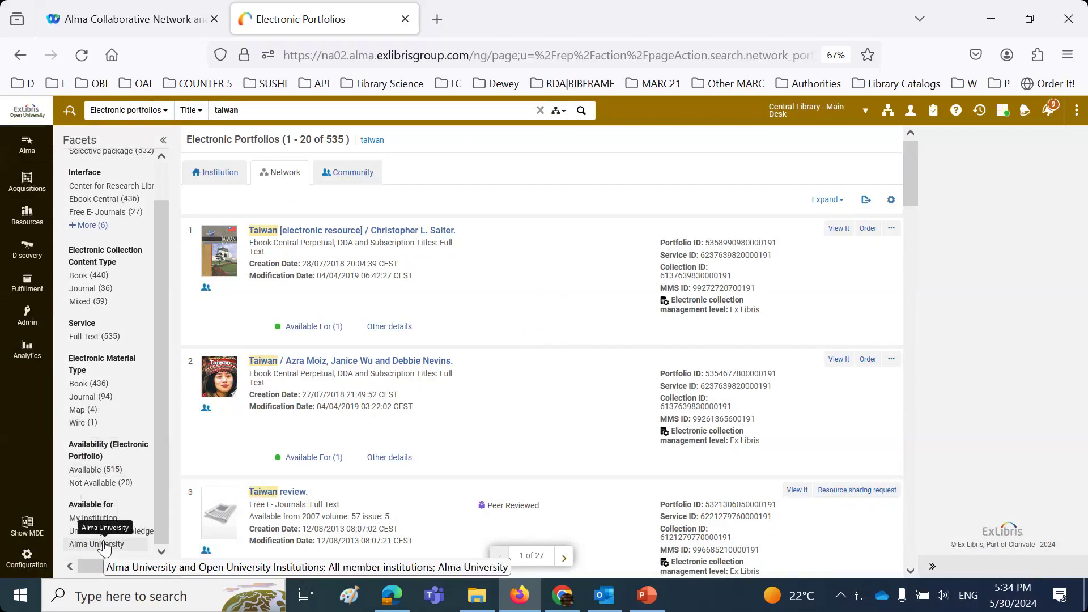
- Find "Taiwan Economic News" in the results, copy its collection name "Gale Business: Insights", and show the groups it is available for
scroll(380, 538, down, 5)
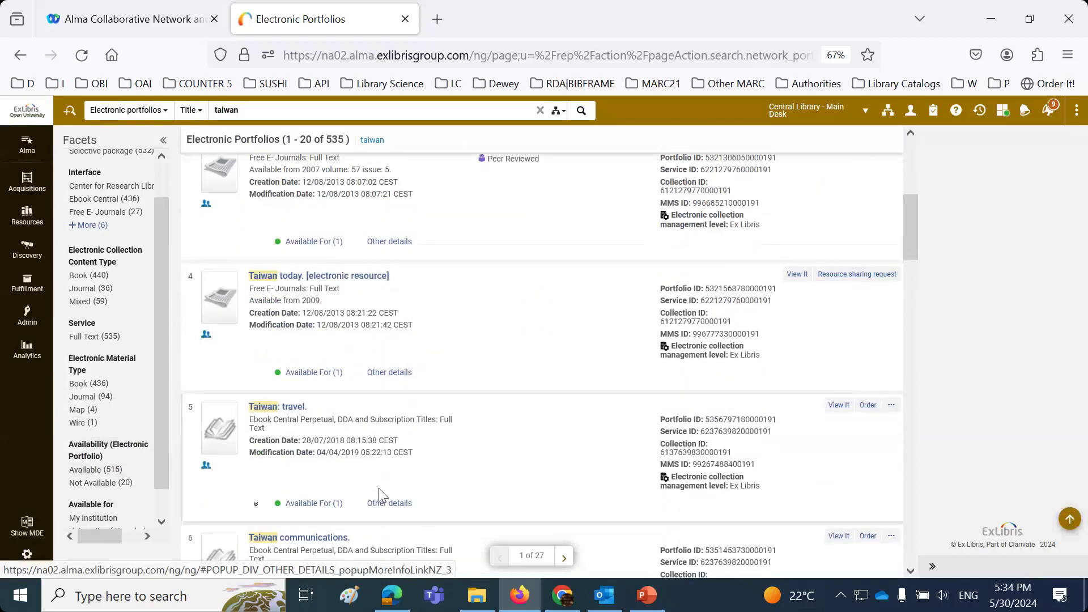
scroll(381, 496, down, 4)
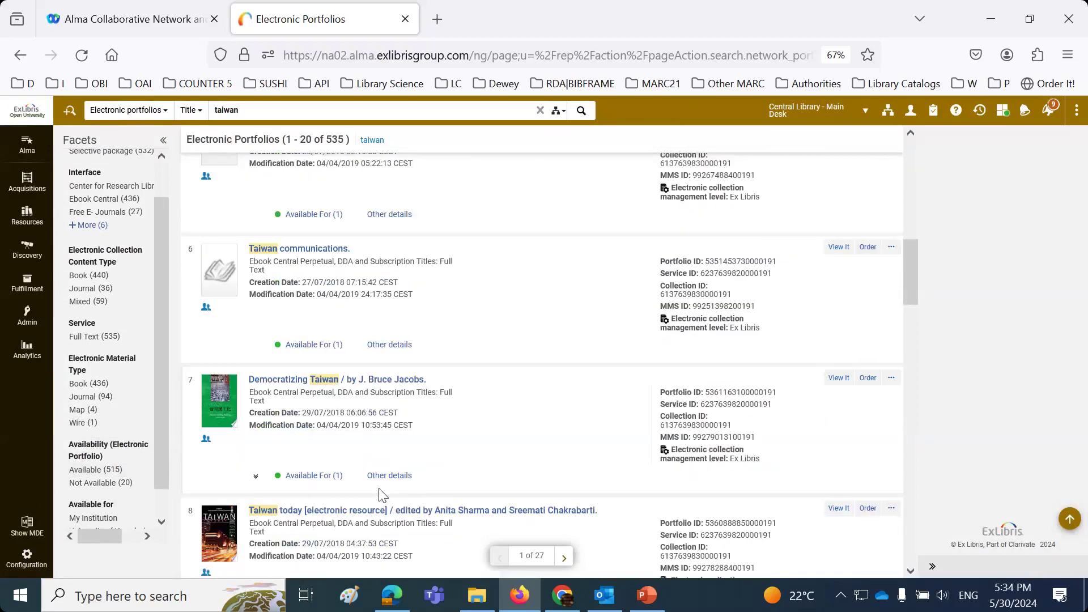
scroll(380, 495, down, 10)
scroll(380, 489, down, 4)
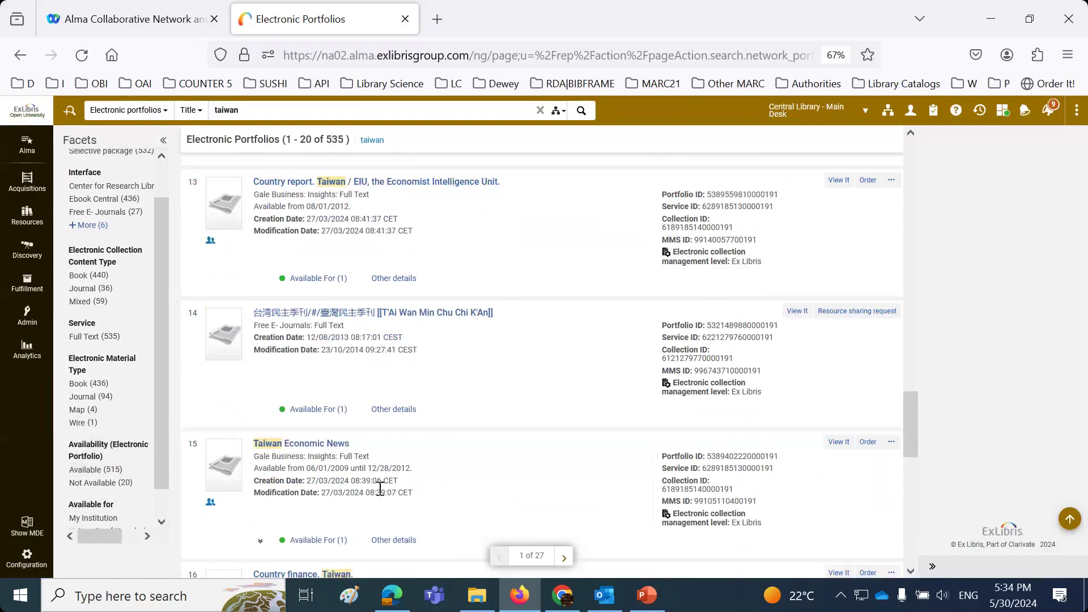
scroll(380, 488, down, 3)
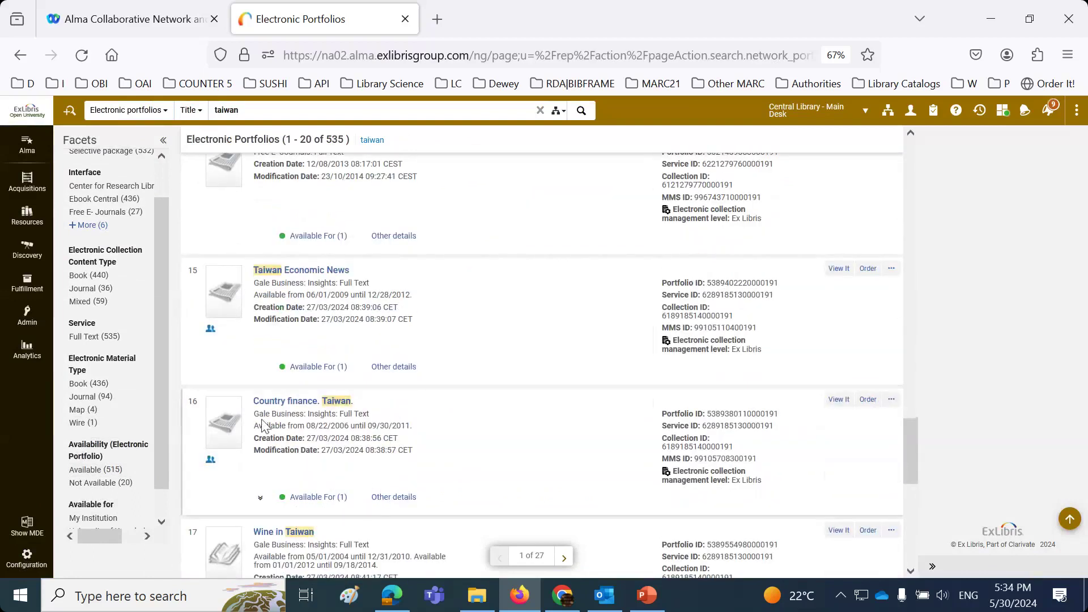
drag(254, 414, 336, 412)
click(282, 396)
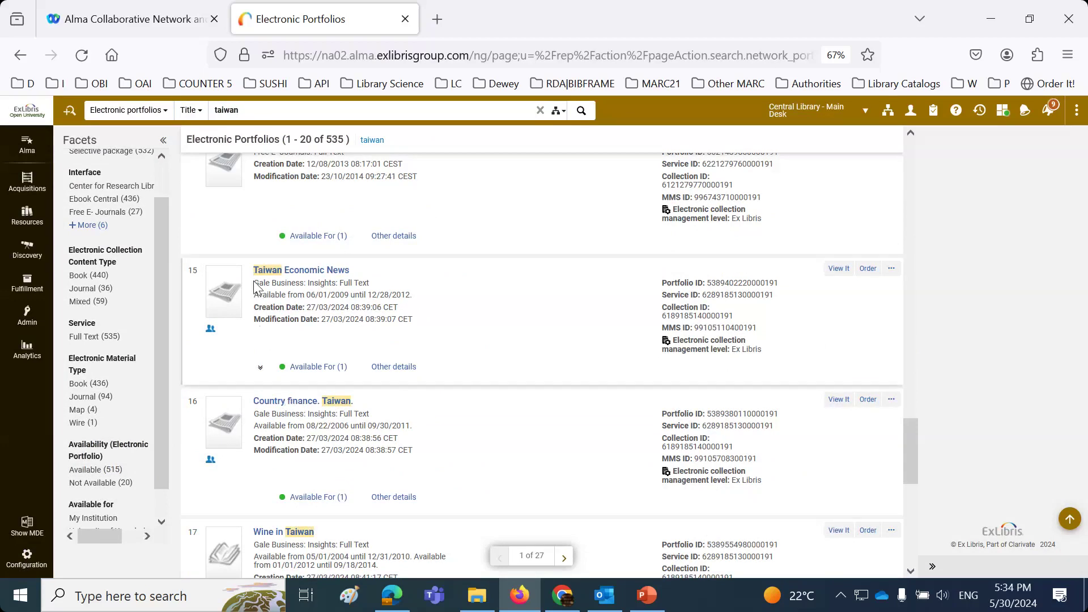
drag(253, 281, 336, 286)
key(ctrl+c)
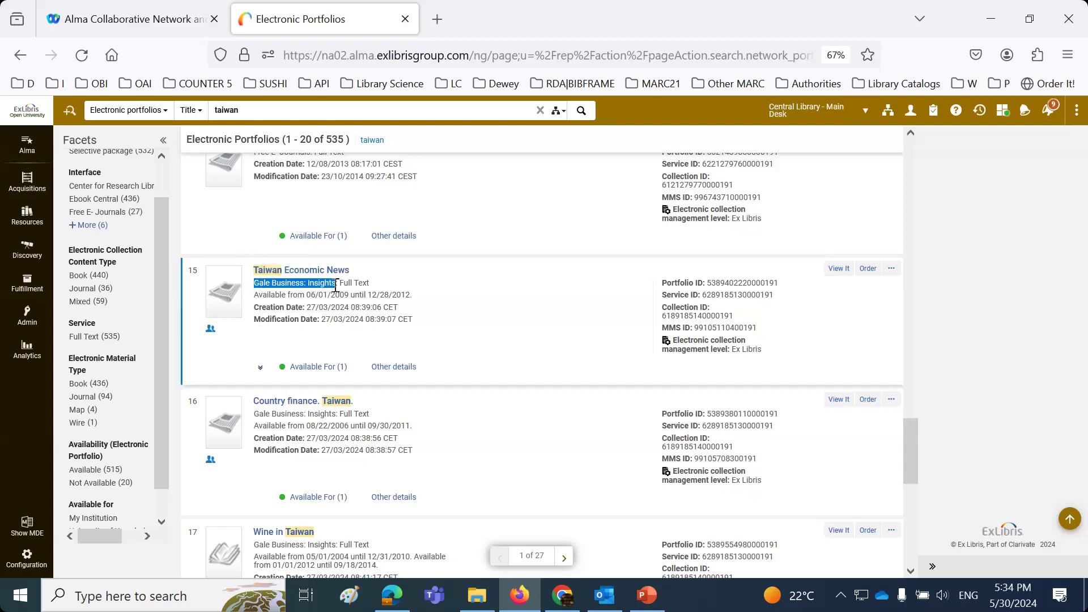
click(311, 367)
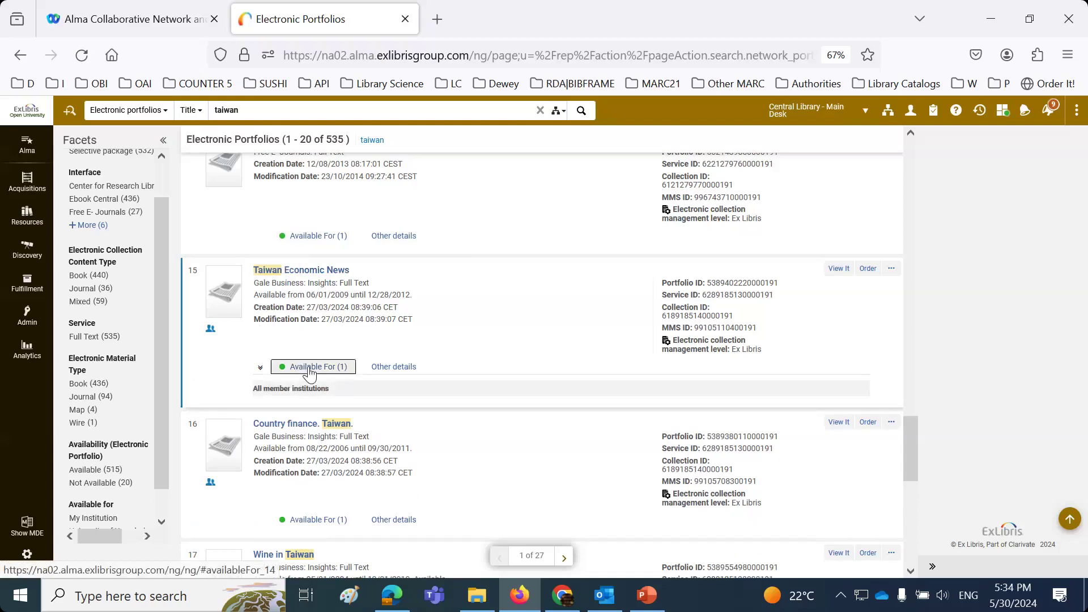
- Replace the title search with "taiwan economic news" and run it in the Network zone
drag(262, 109, 209, 111)
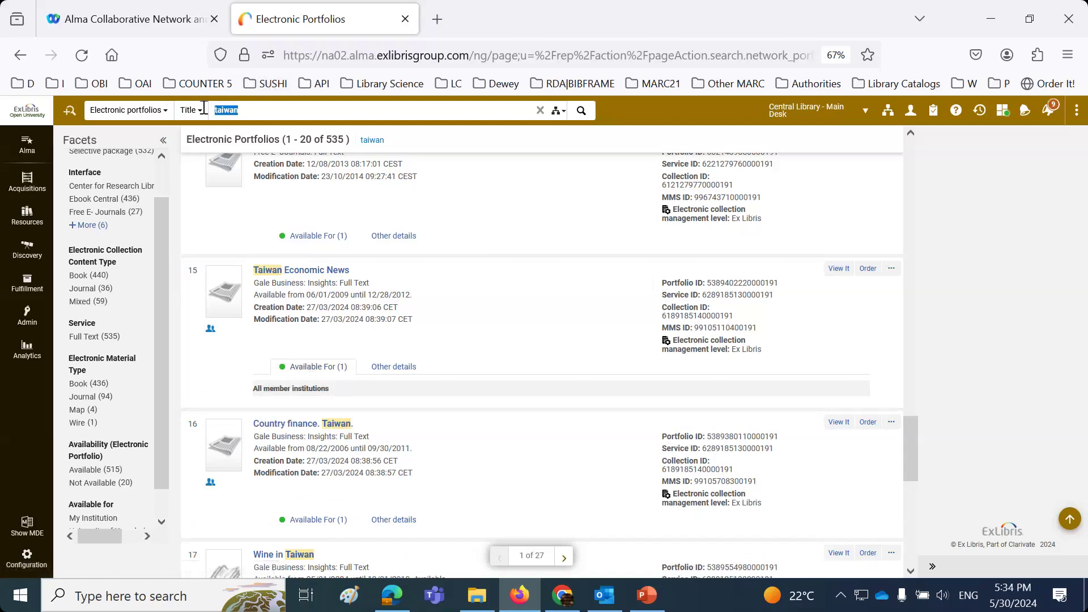
key(ctrl+v)
drag(311, 109, 205, 115)
text(taiw)
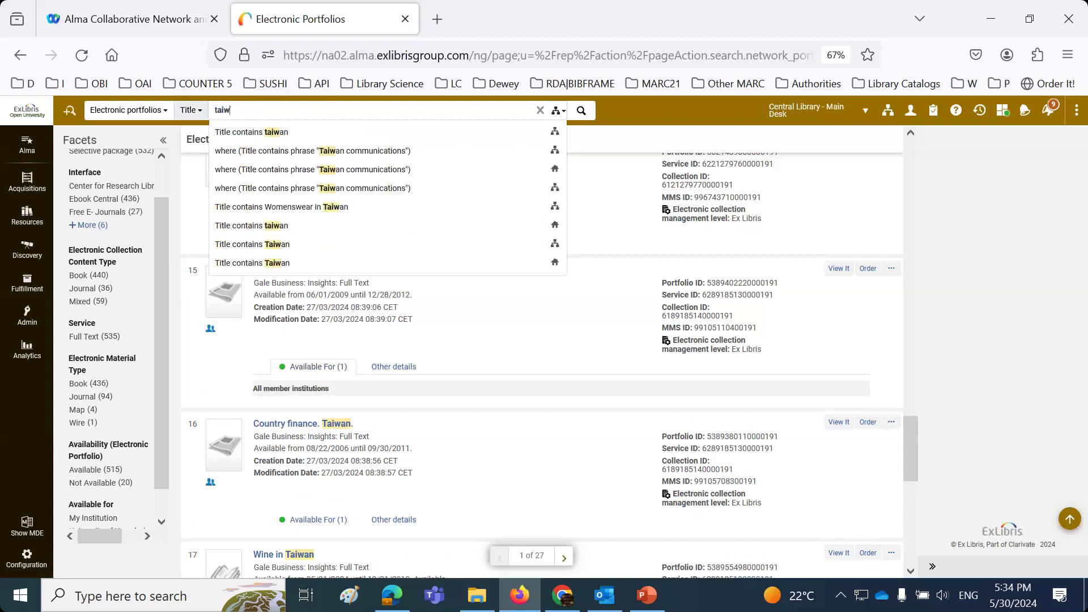
text(an ex)
text(onomic n)
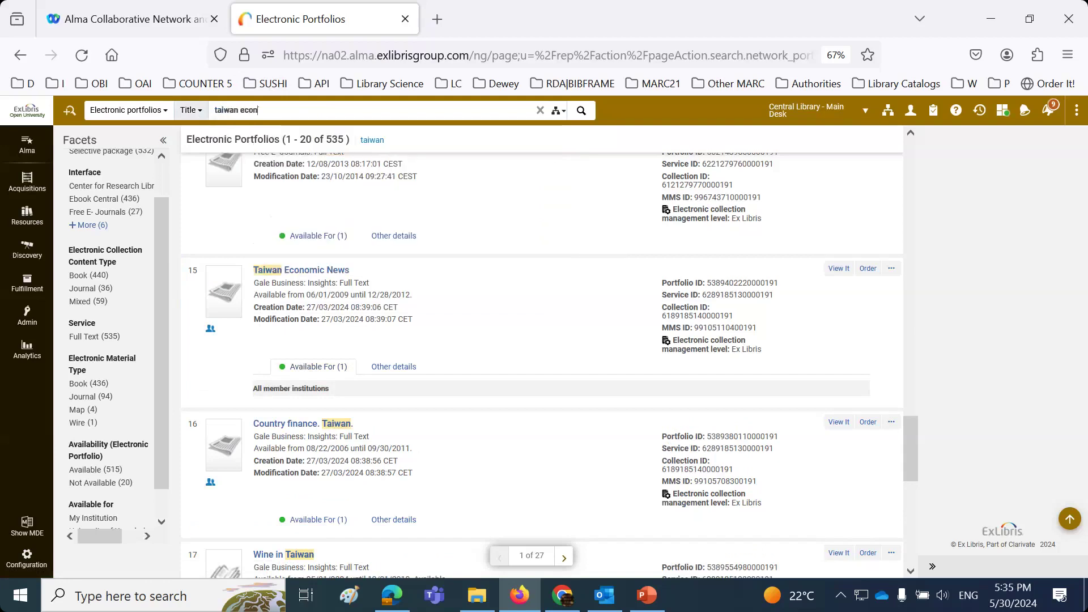
text(ews)
key(Return)
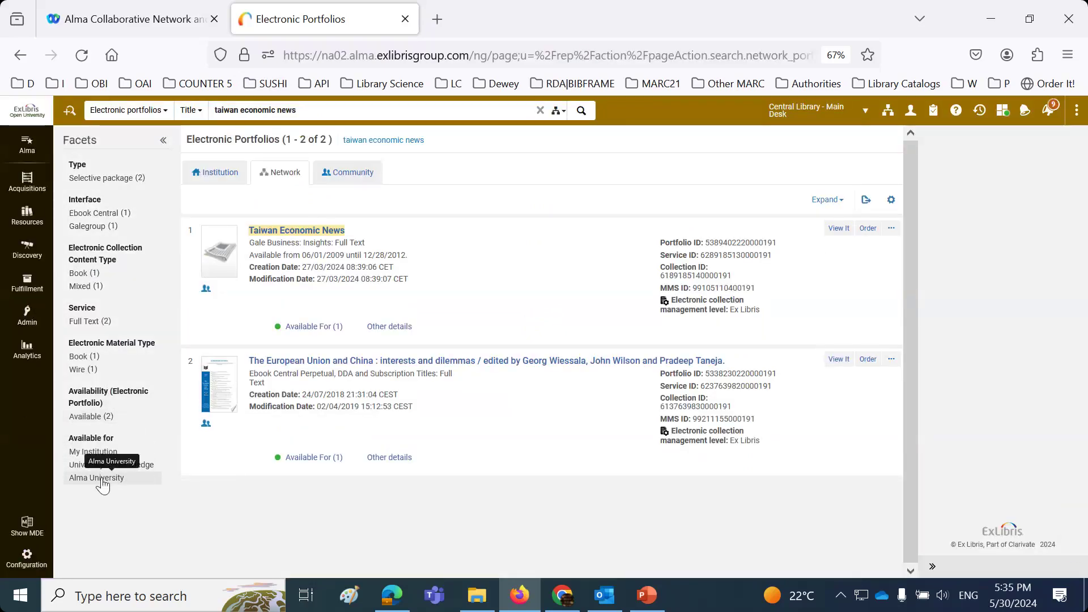
- Filter the Network portfolio results by availability for Alma University, My Institution and University of Knowledge
click(101, 479)
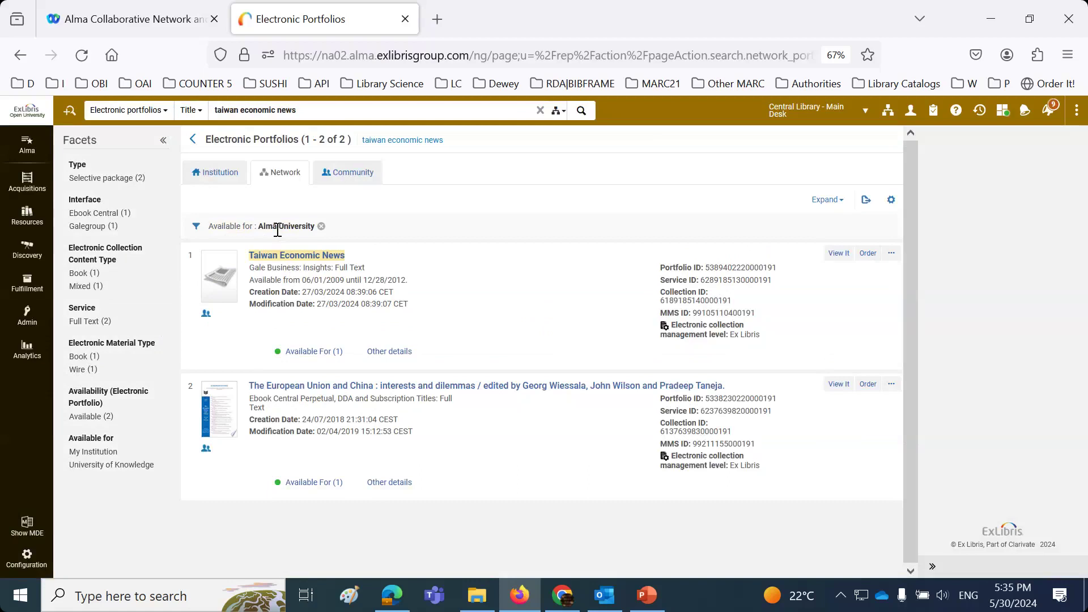
click(97, 452)
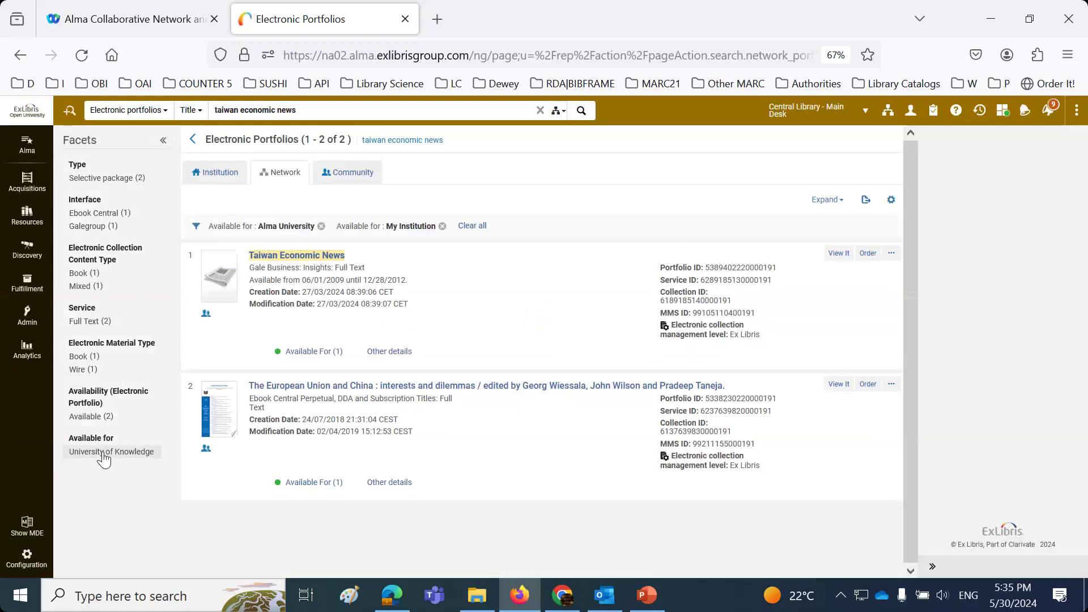
click(102, 451)
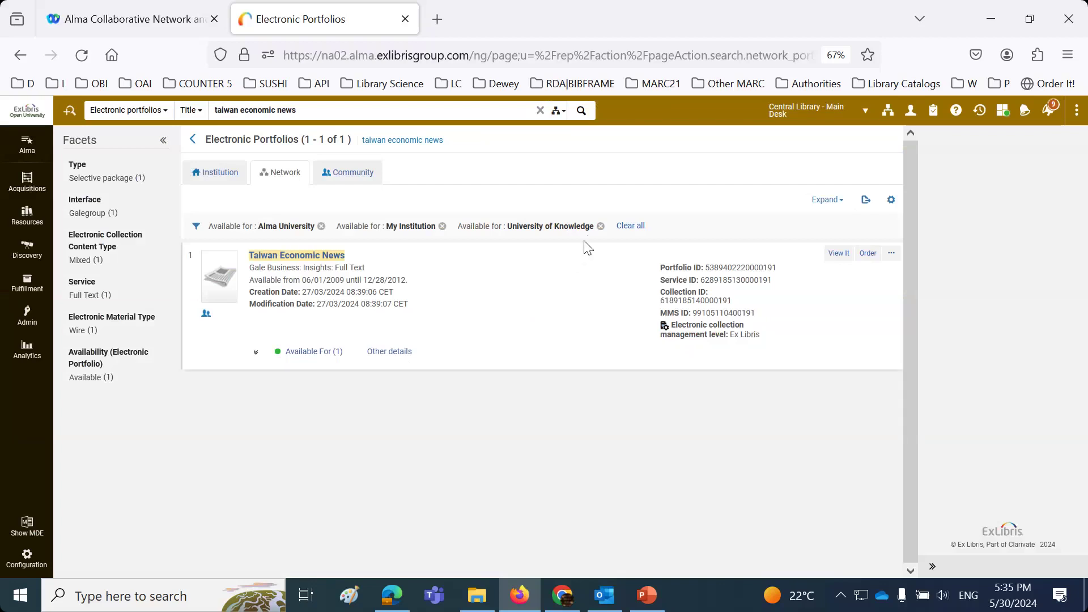
- Remove the University of Knowledge filter to compare which groups both portfolios are available for, and reapply it
click(601, 226)
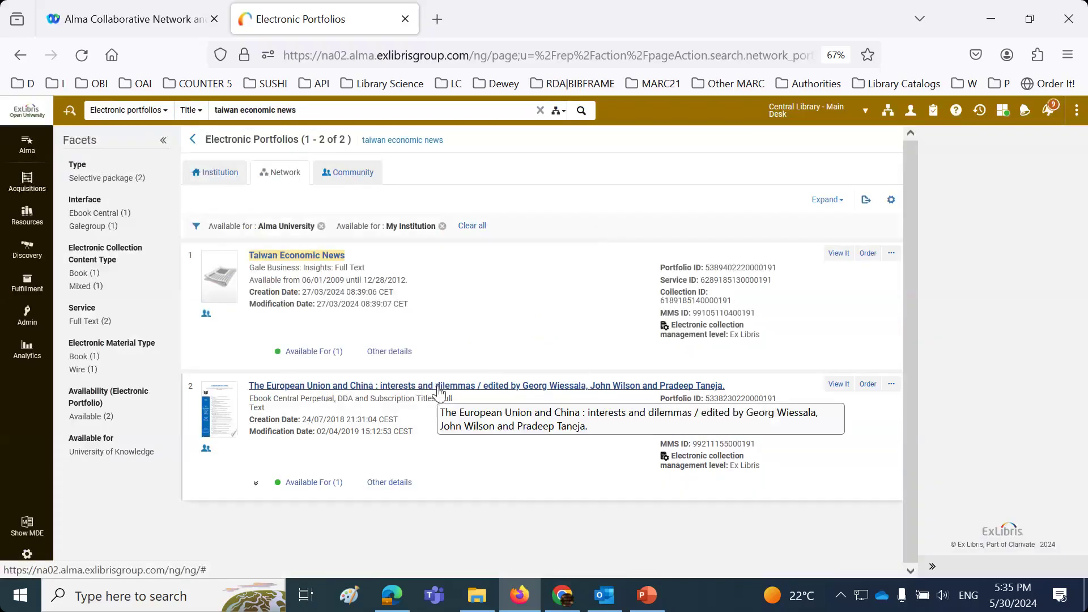
click(310, 482)
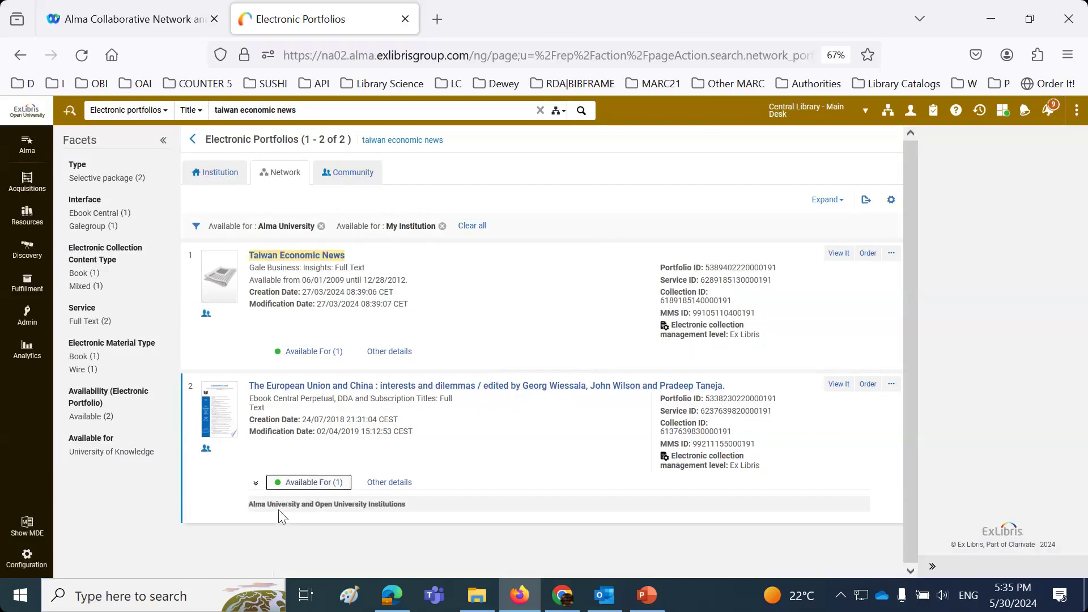
mouse_move(366, 505)
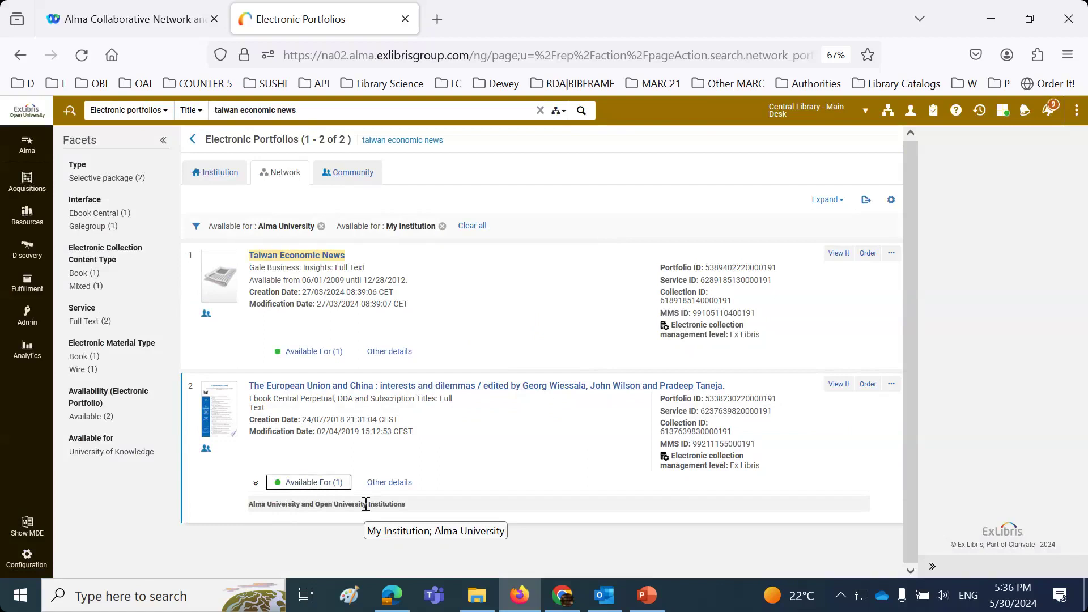
click(306, 352)
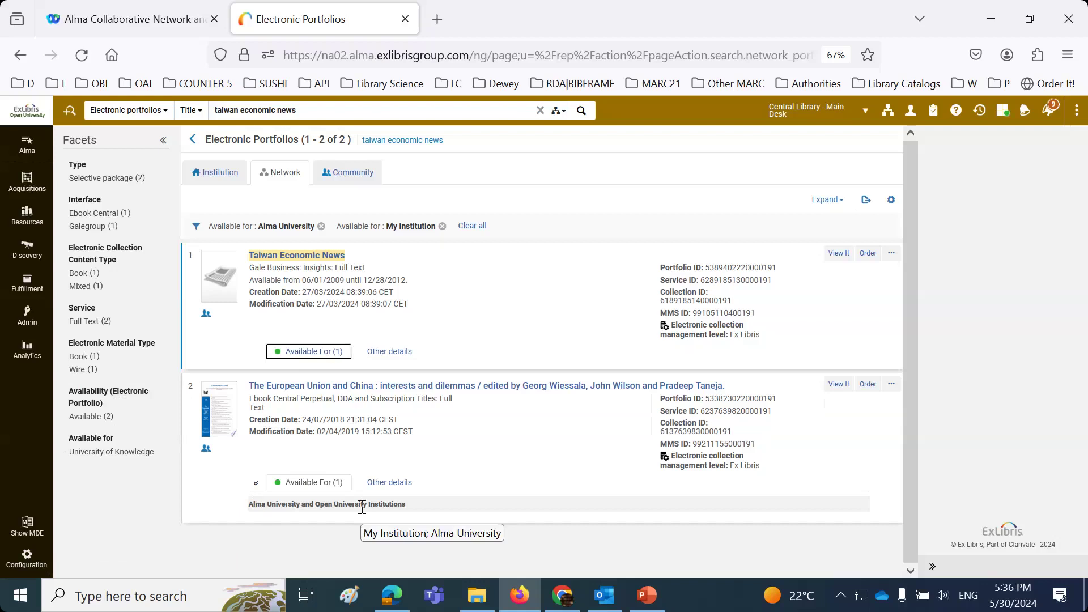
click(118, 454)
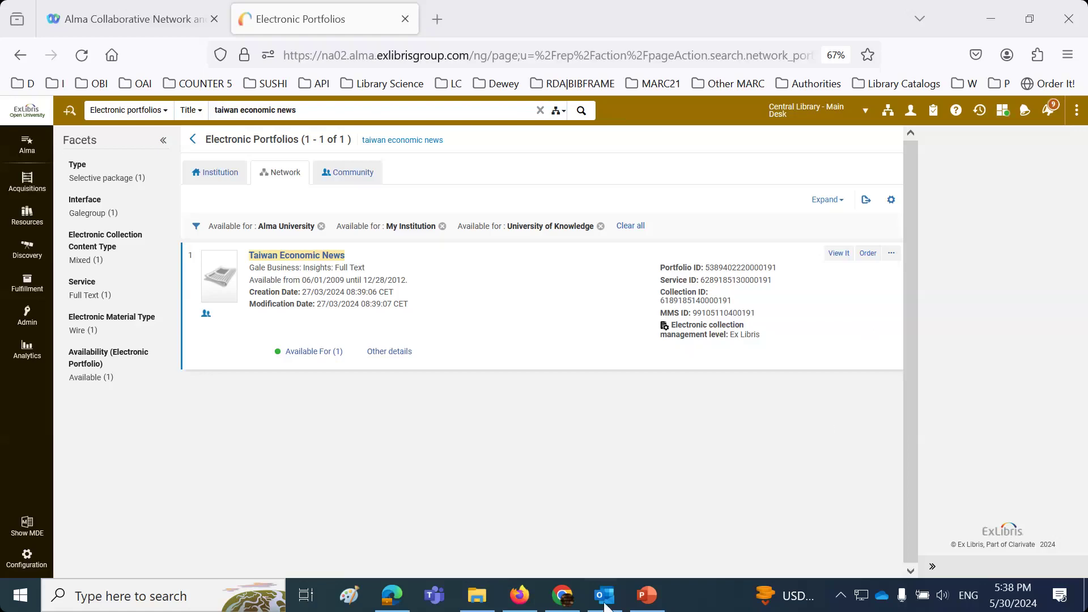
- In the Network institution's Alma in Chrome, find and open the Inventory Network Groups configuration
click(574, 598)
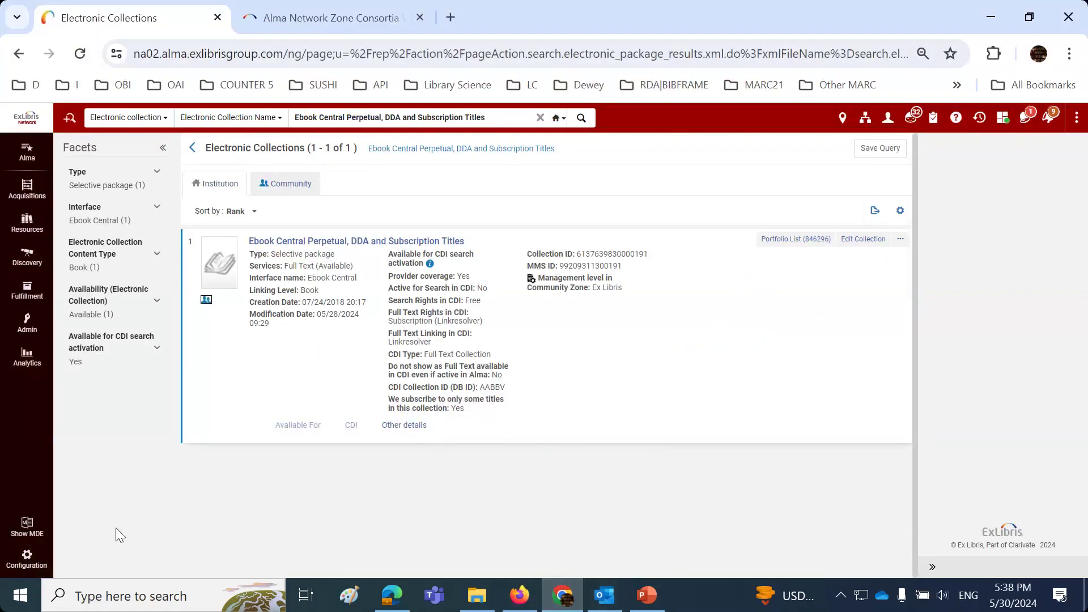
click(24, 560)
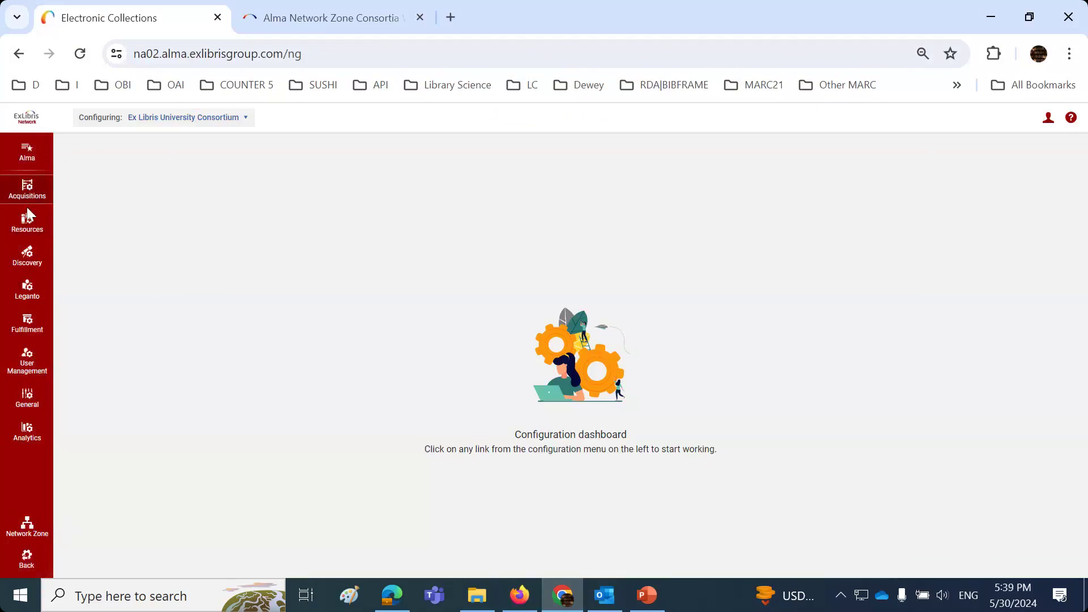
click(26, 150)
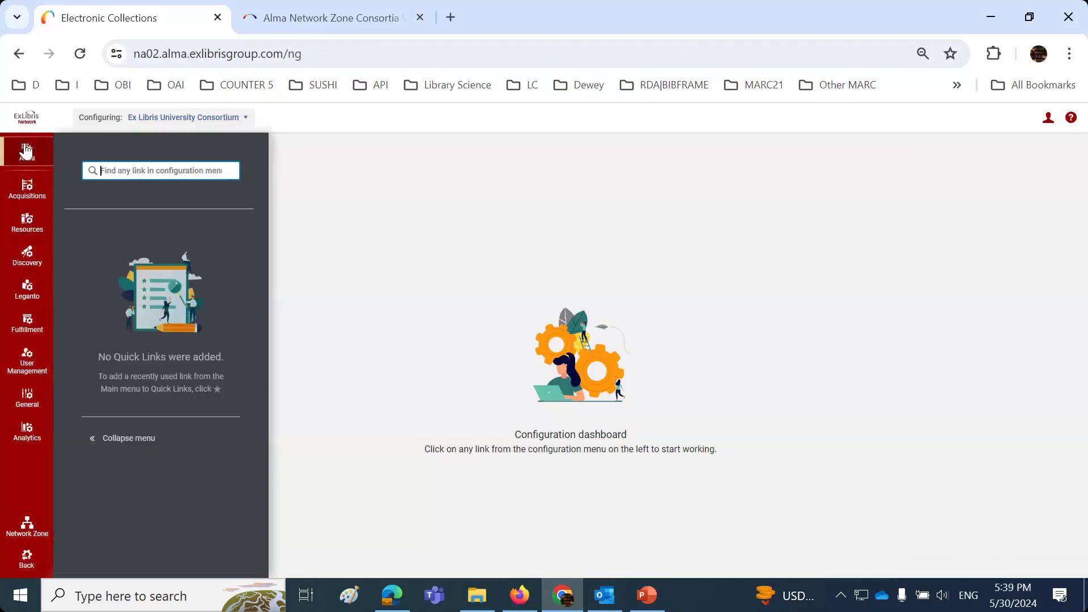
text(inv)
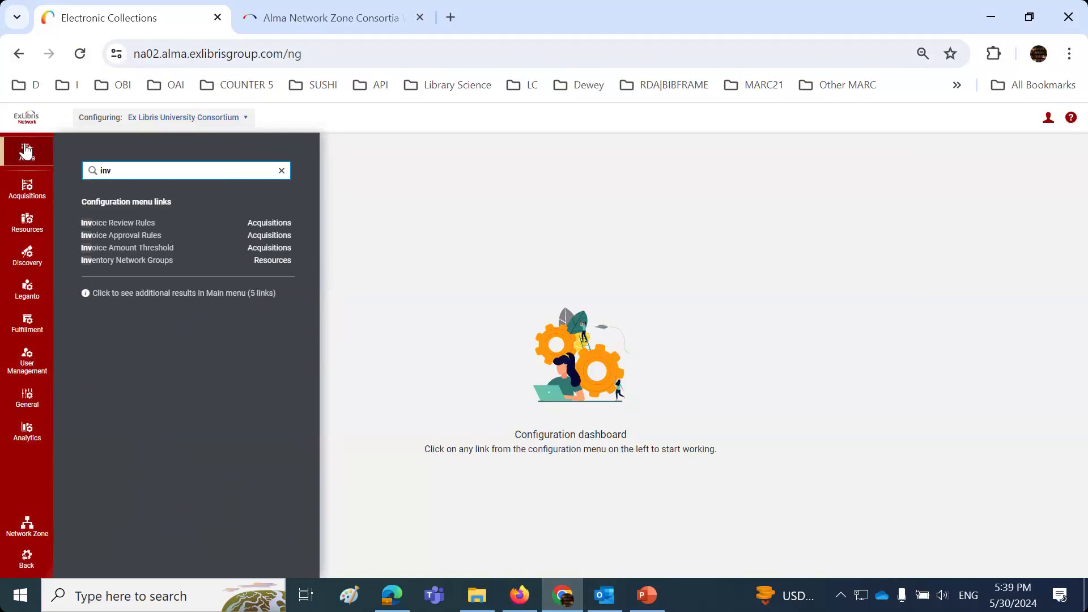
click(118, 261)
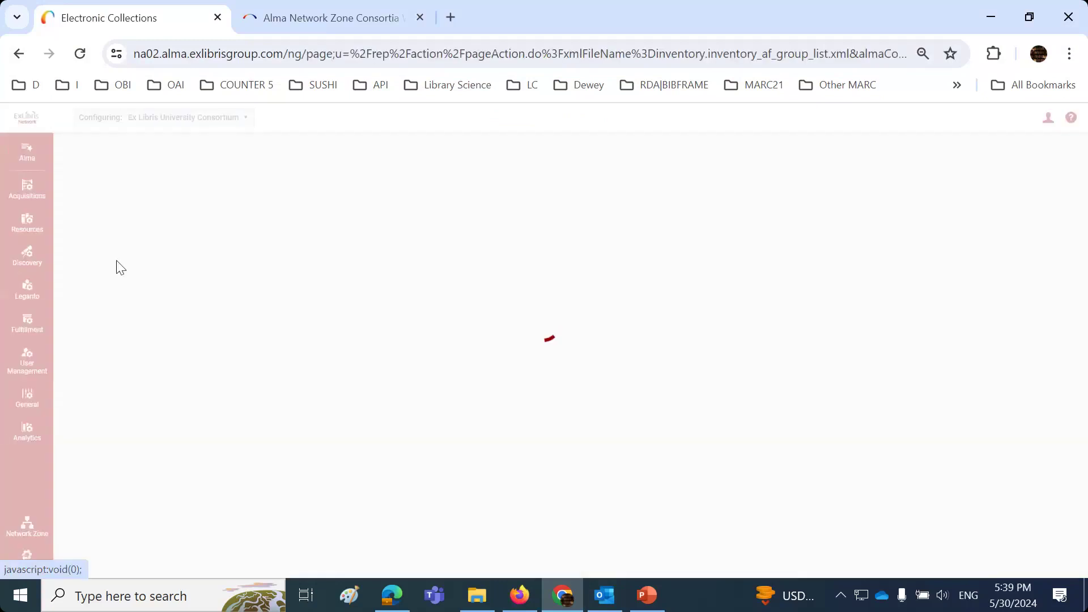
- Add an inventory group named "aplles and oranges" with the description "the campyus downtoen of instituion X"
click(804, 211)
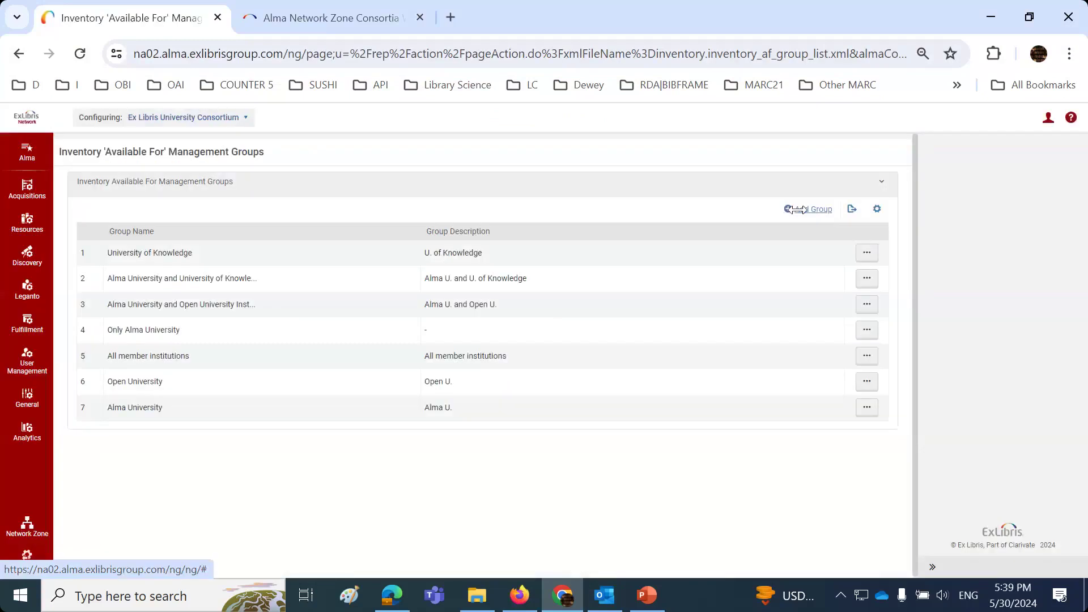
click(631, 173)
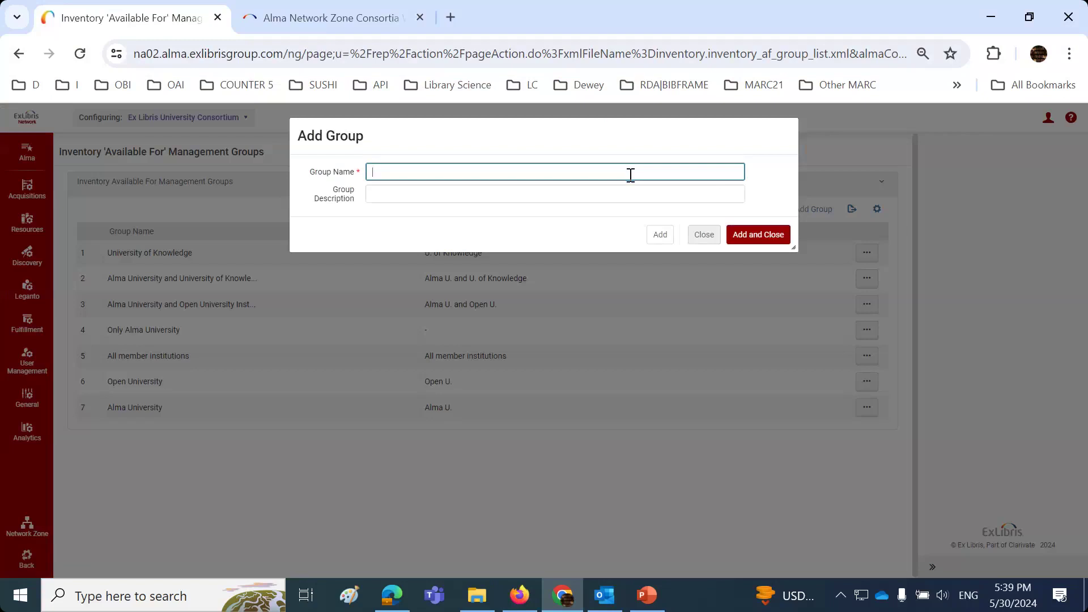
text(aplles and oranges)
click(638, 193)
text(fd)
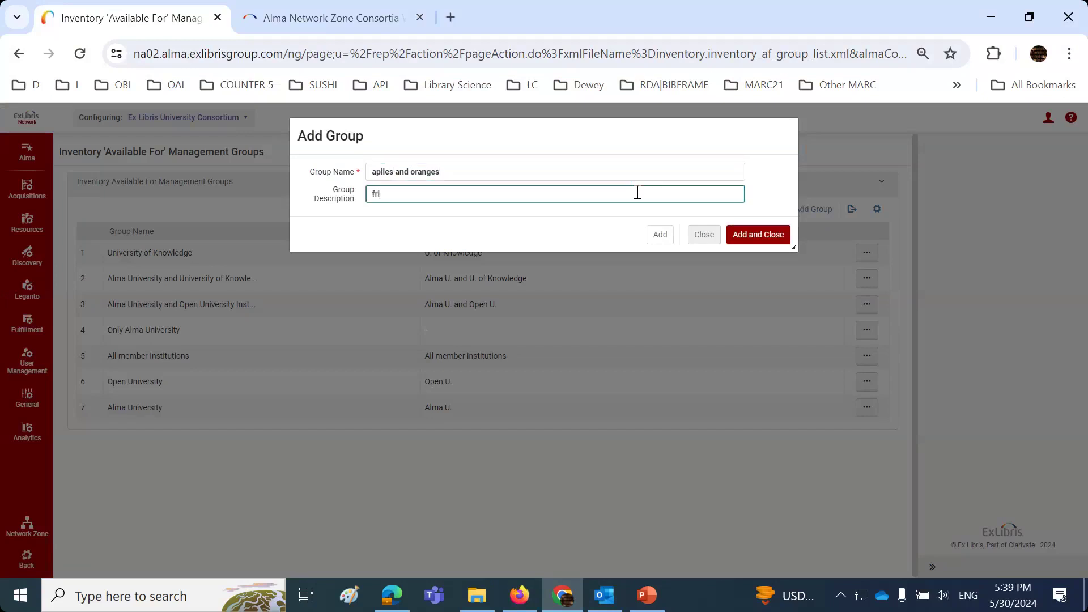
key(BackSpace)
key(BackSpace)
text(the campyus downtoen of instituion )
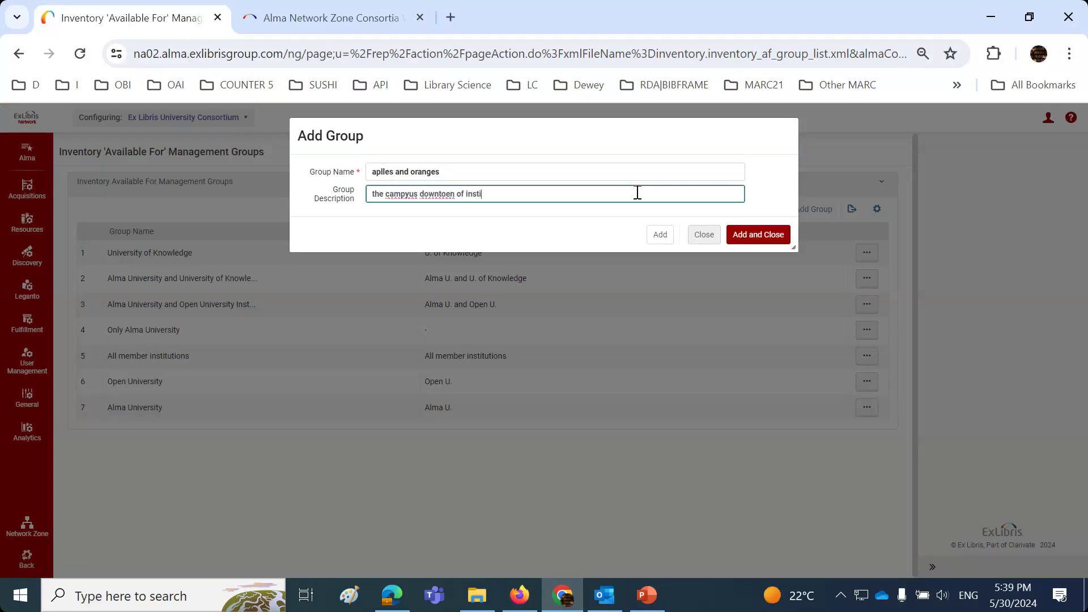
text(X)
click(657, 236)
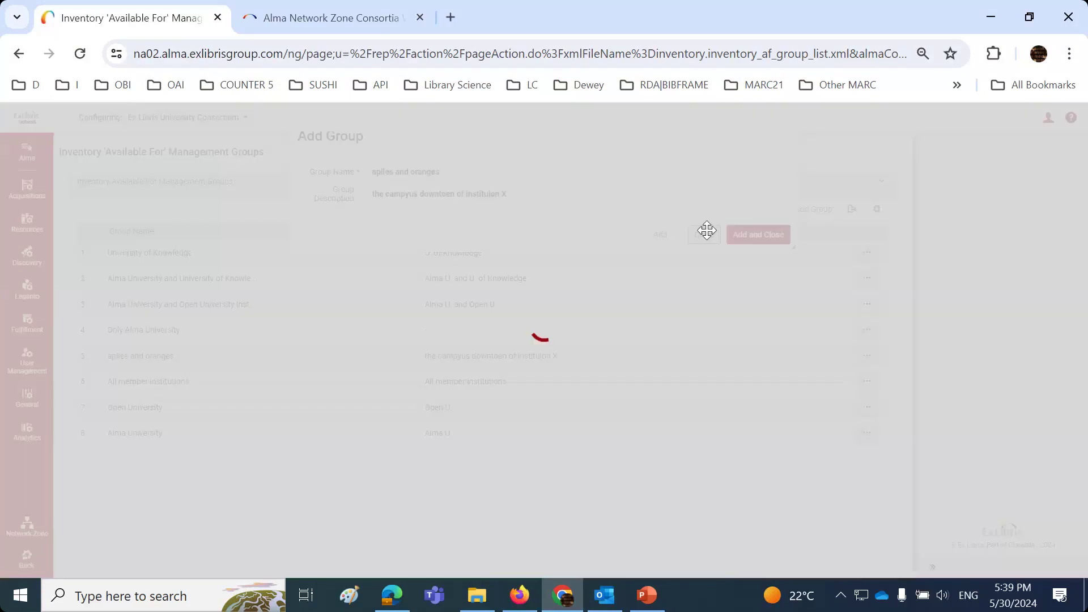
click(705, 234)
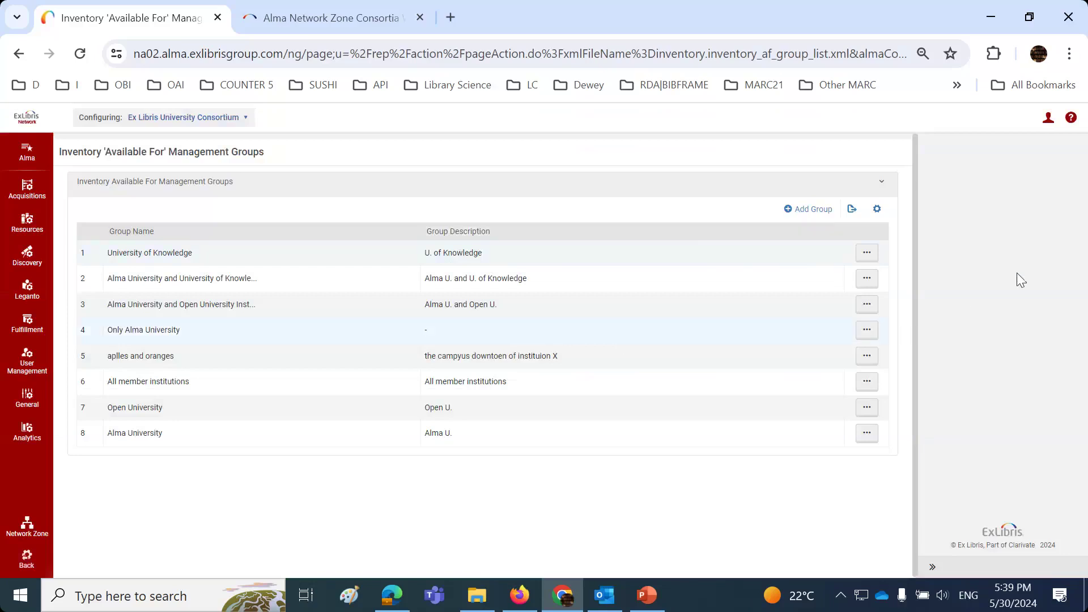
- Open the "aplles and oranges" group for editing, review which institutions can be added as members, and return to the group list
click(867, 357)
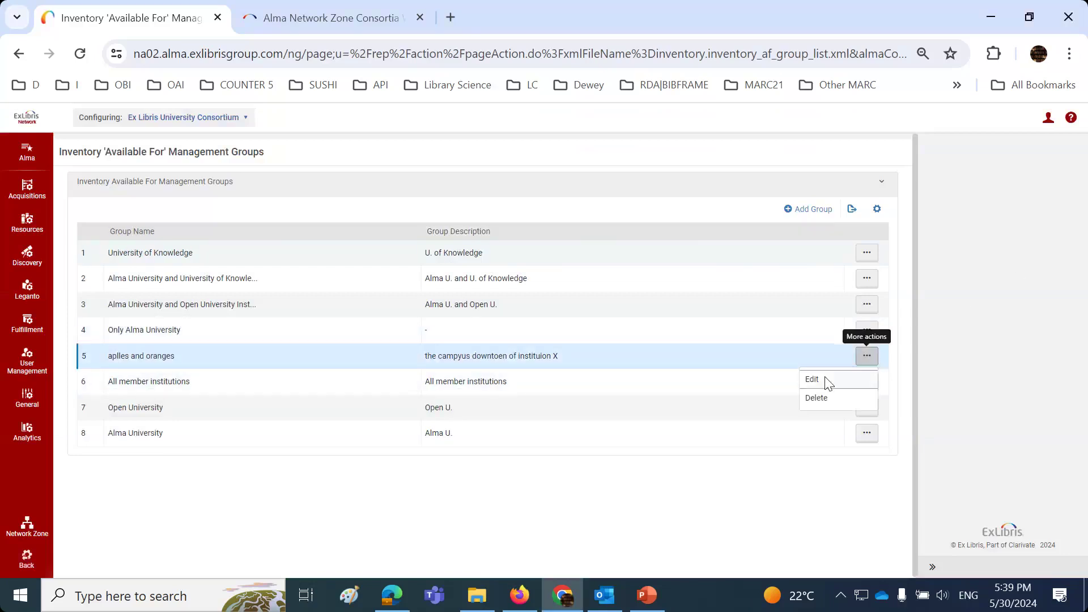
click(826, 378)
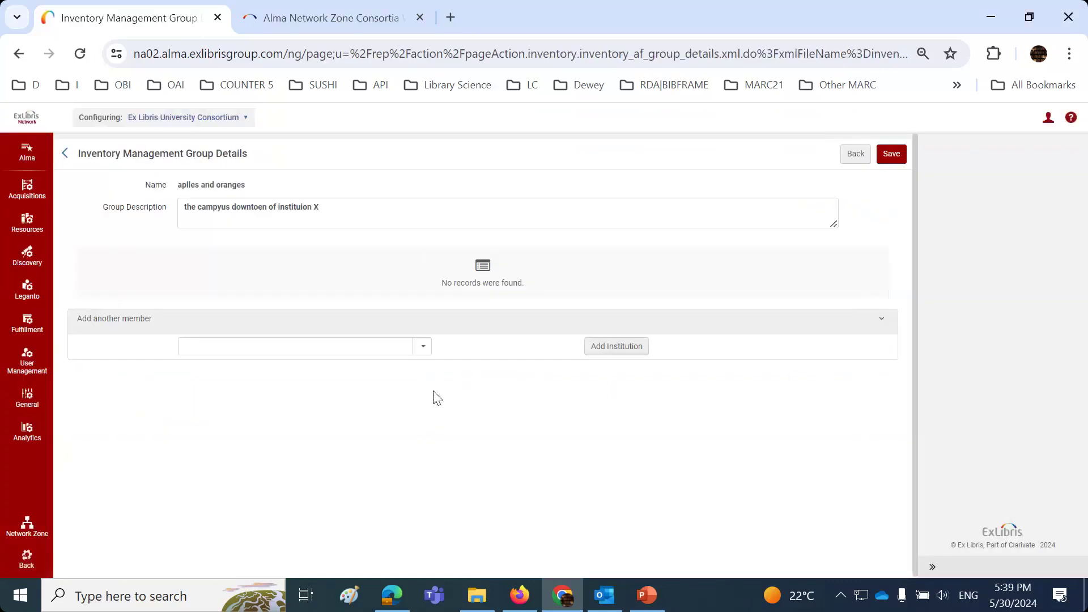
click(421, 351)
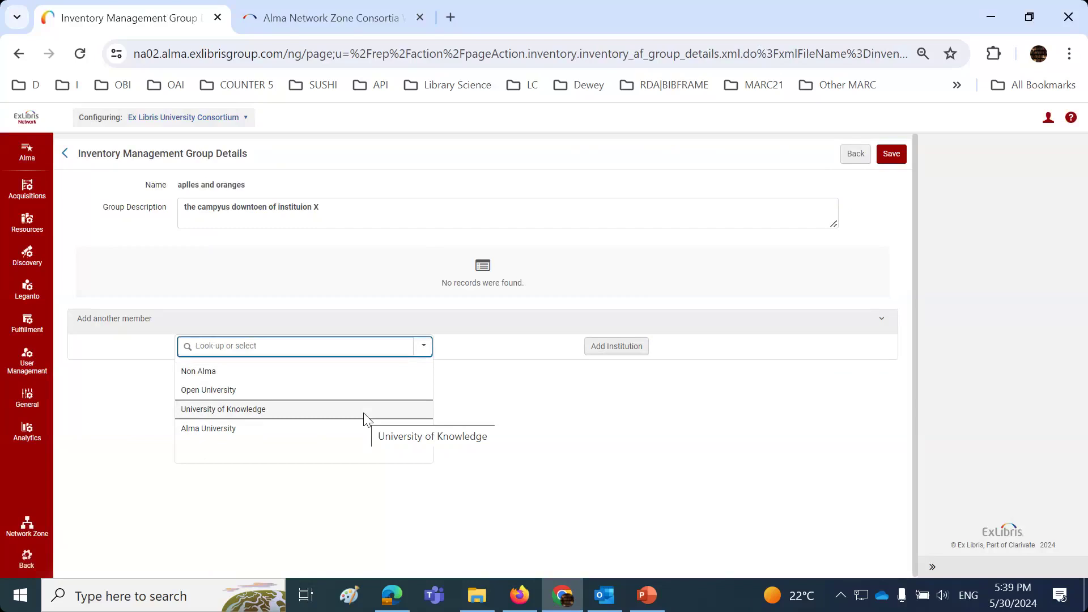
drag(180, 184, 258, 191)
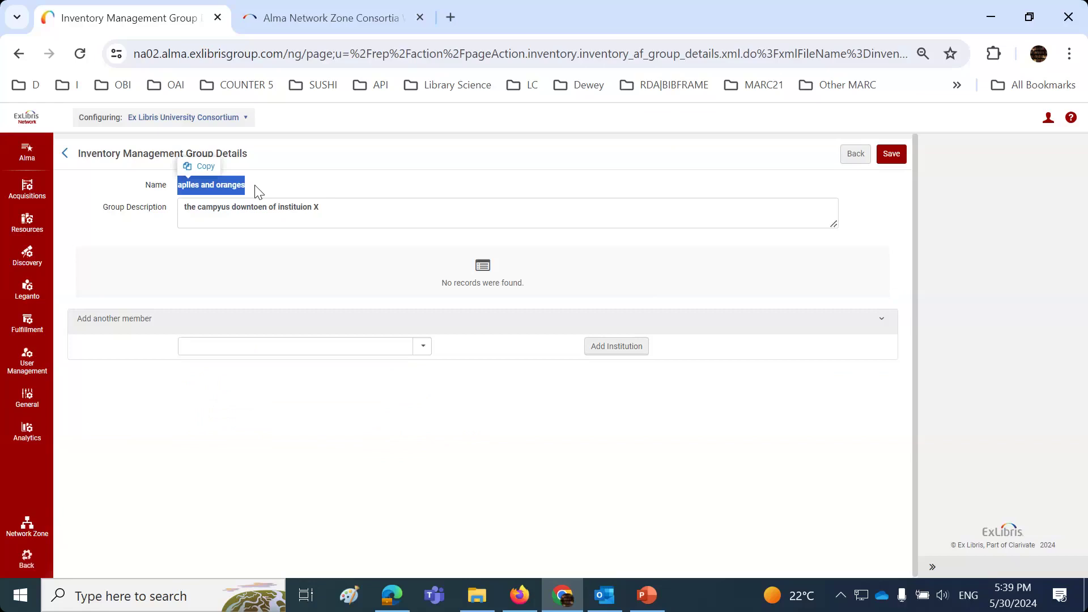
click(857, 155)
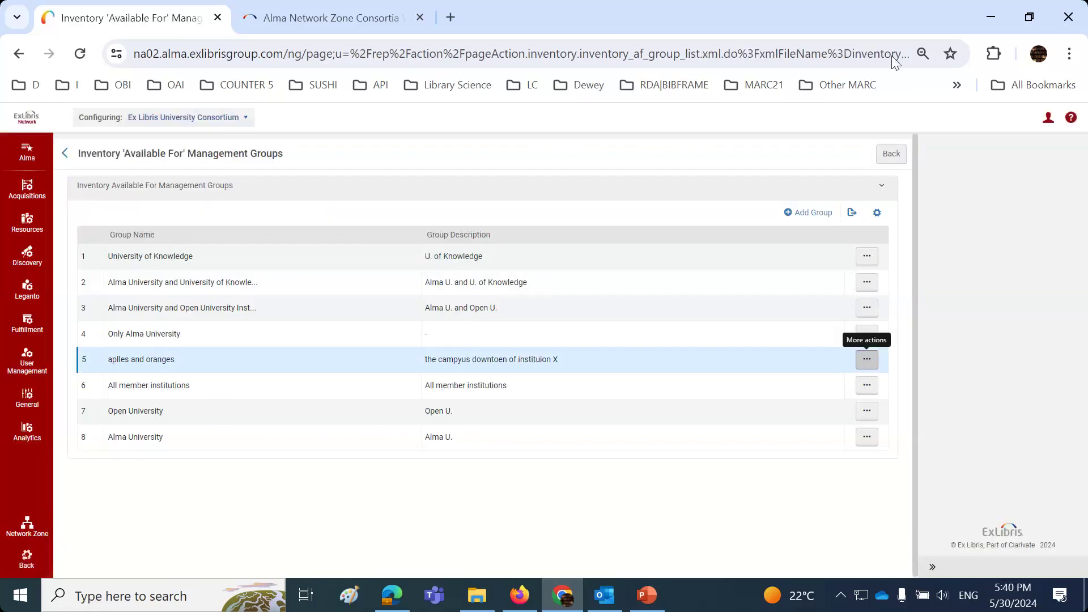
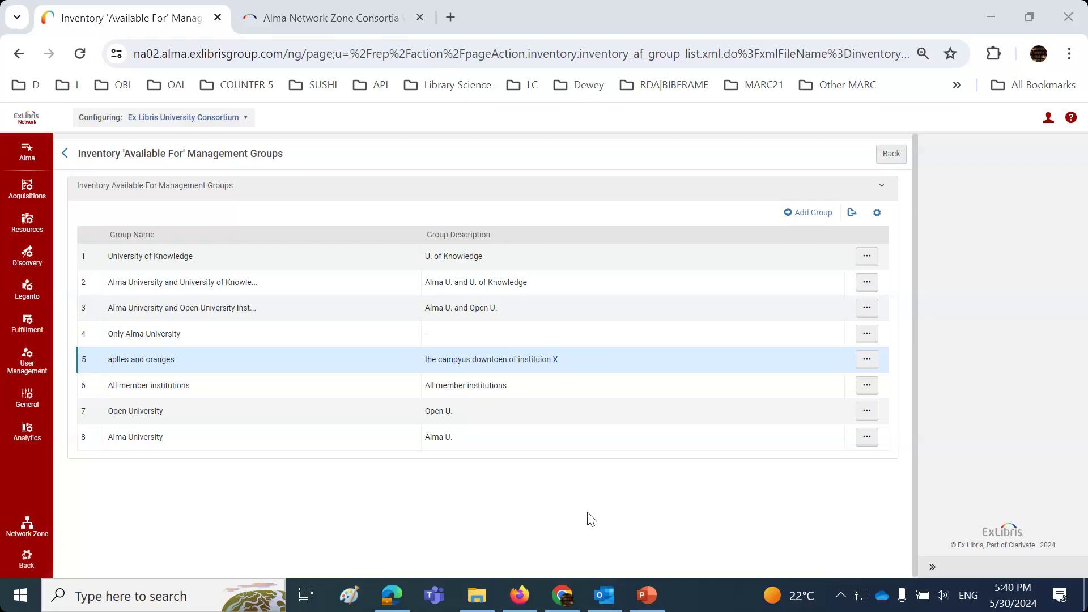
- Open Notepad to read the attendee's question about the recommended level for setting Available For, and return to Alma
click(130, 605)
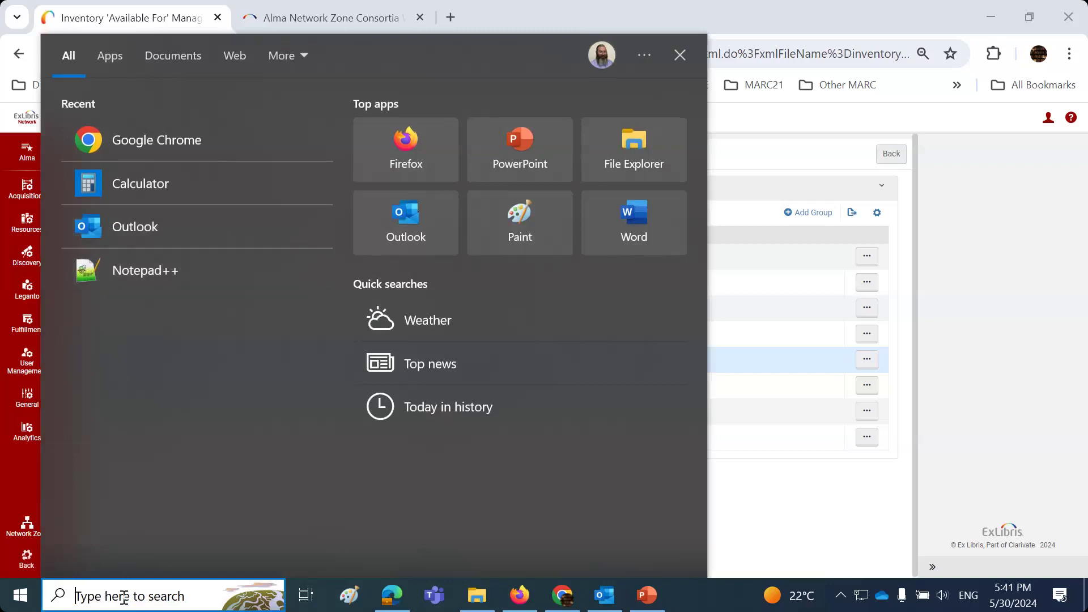
text(note)
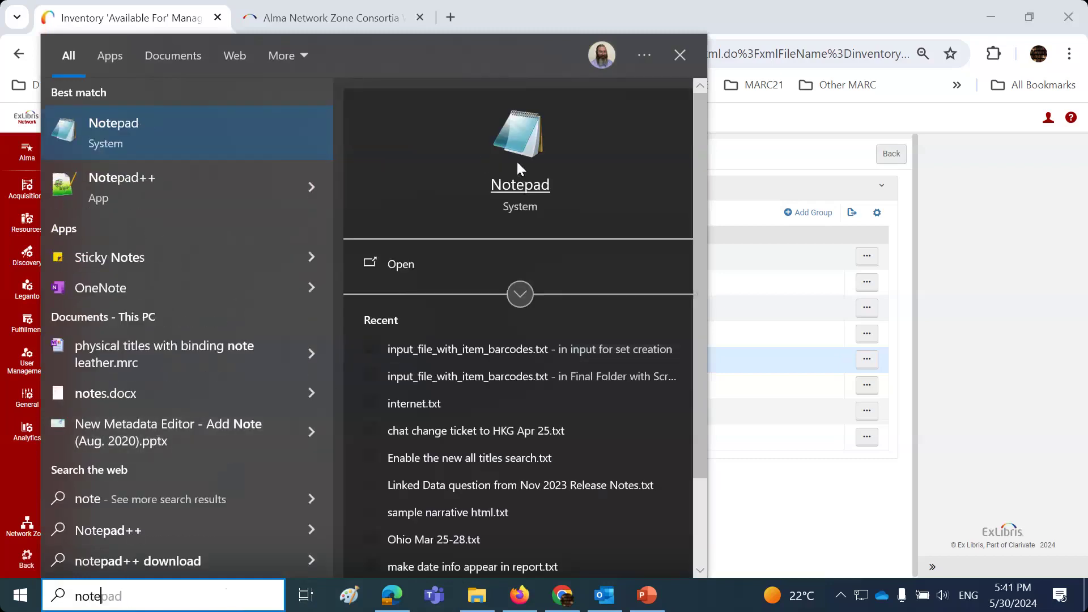
click(517, 163)
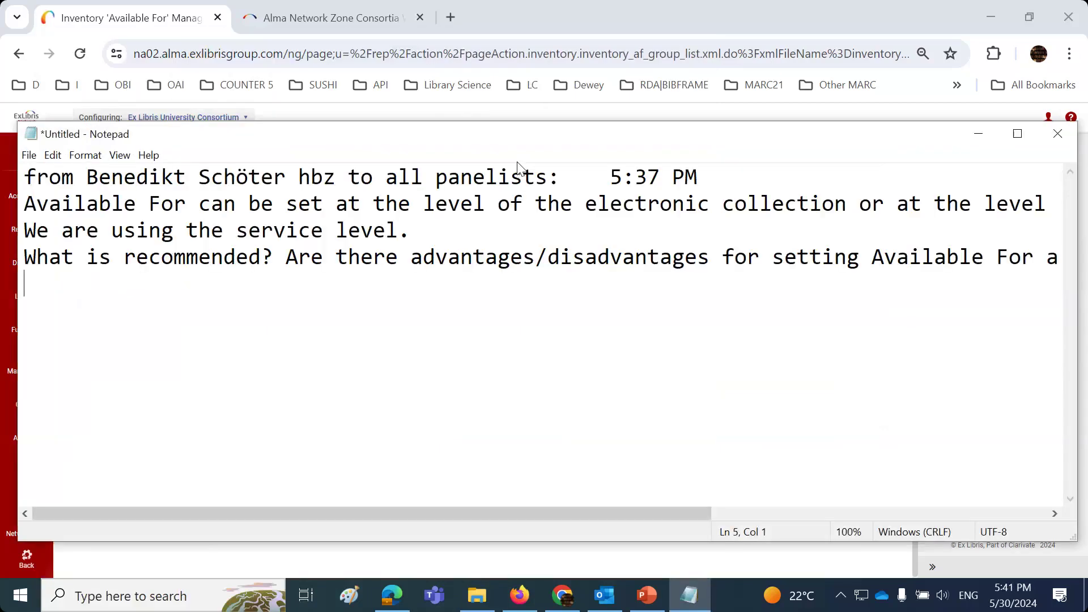
click(617, 566)
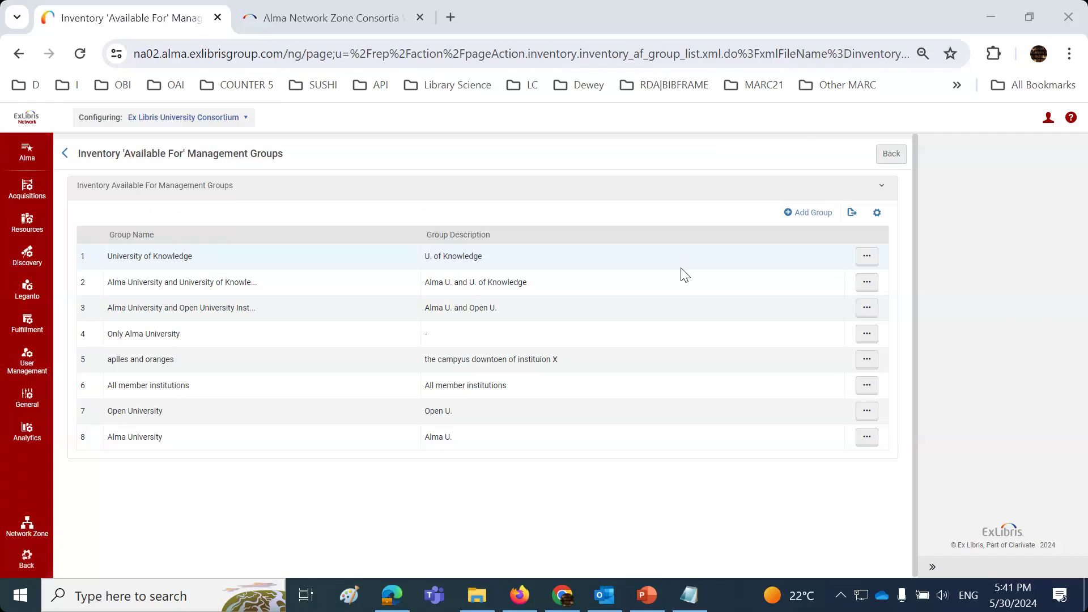
- Leave the configuration, switch to Open University's Alma in Firefox, search all titles for the title "taiwan" and show the Network zone results
click(27, 559)
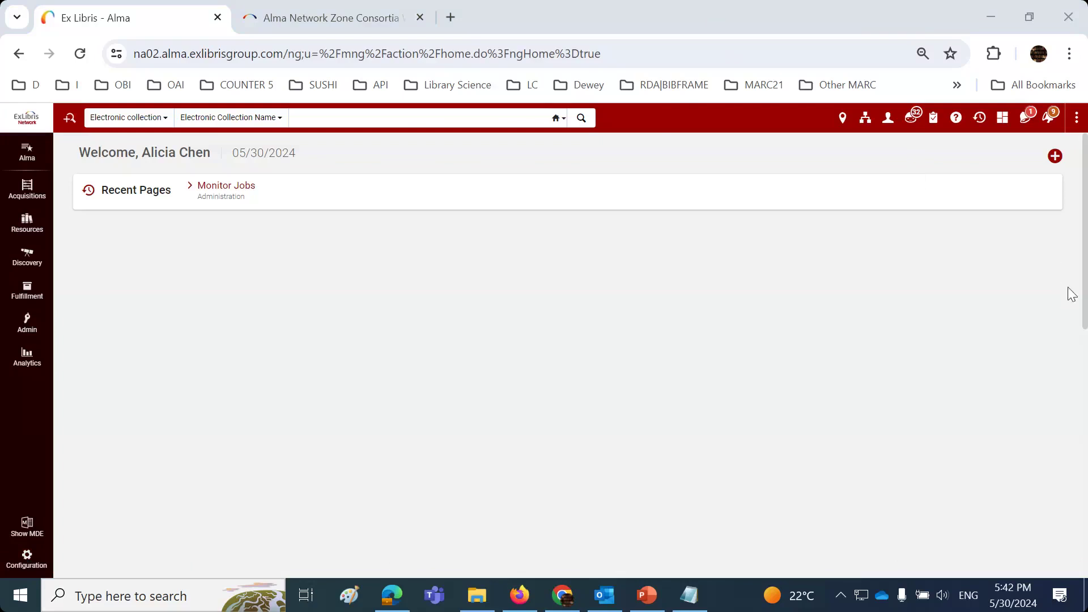
click(125, 117)
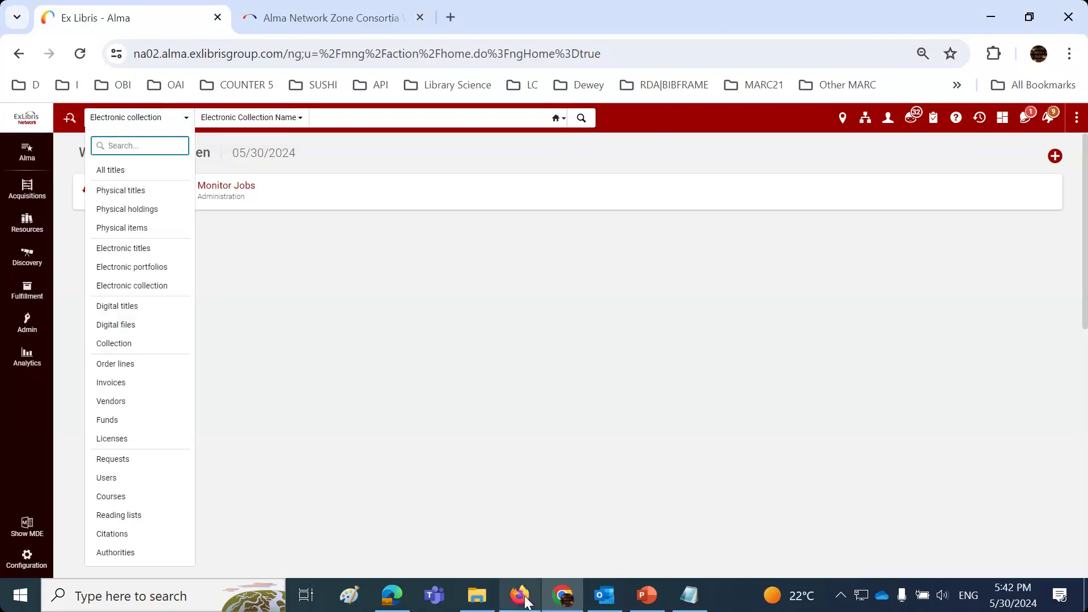
click(520, 595)
click(125, 113)
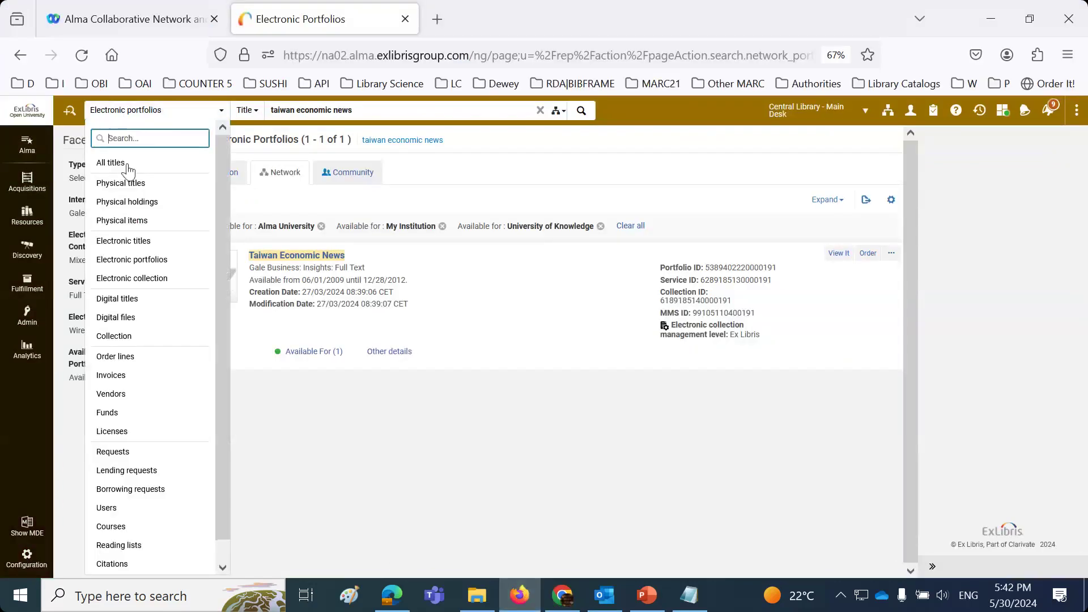
click(122, 163)
click(205, 110)
shift+click(281, 112)
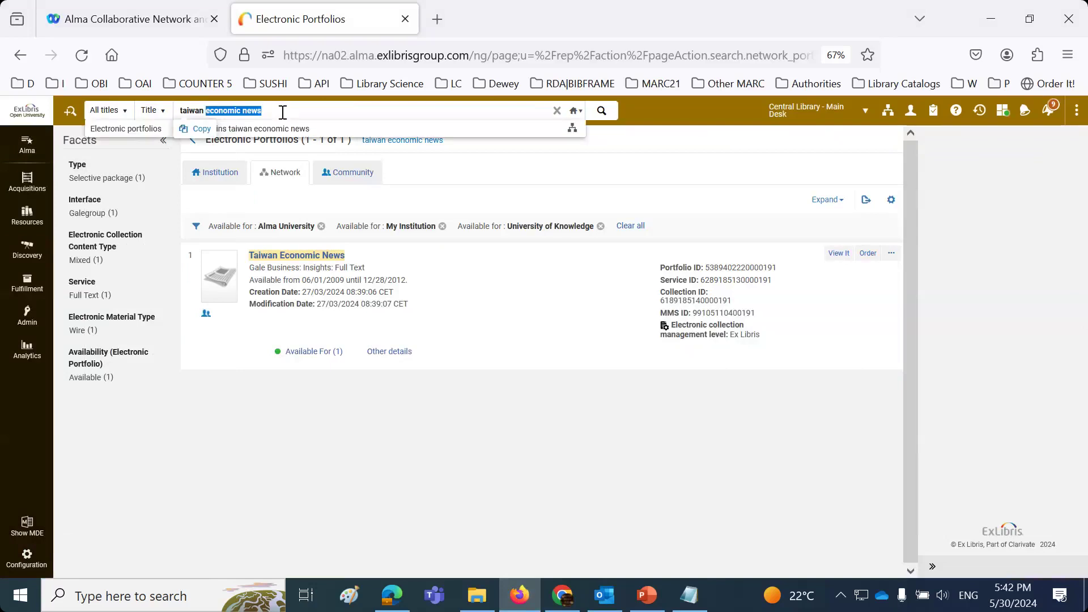
key(BackSpace)
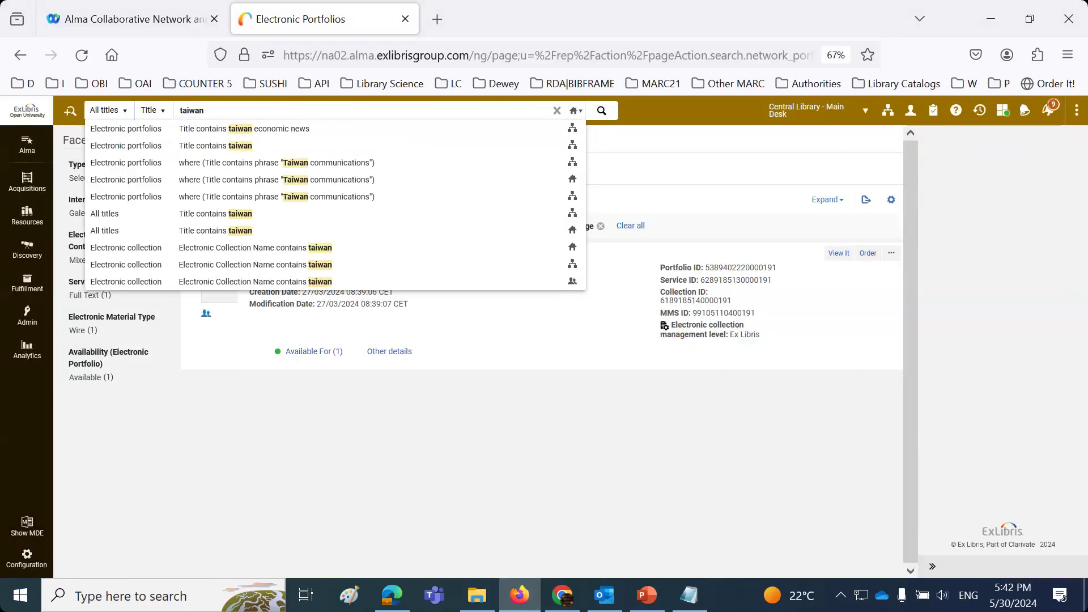
key(Return)
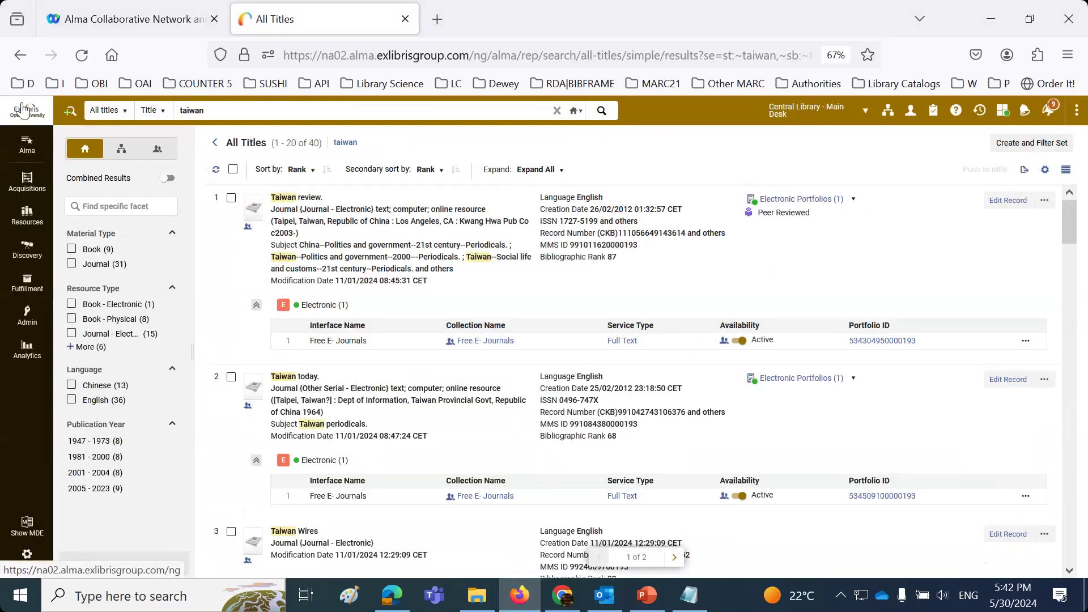
click(119, 150)
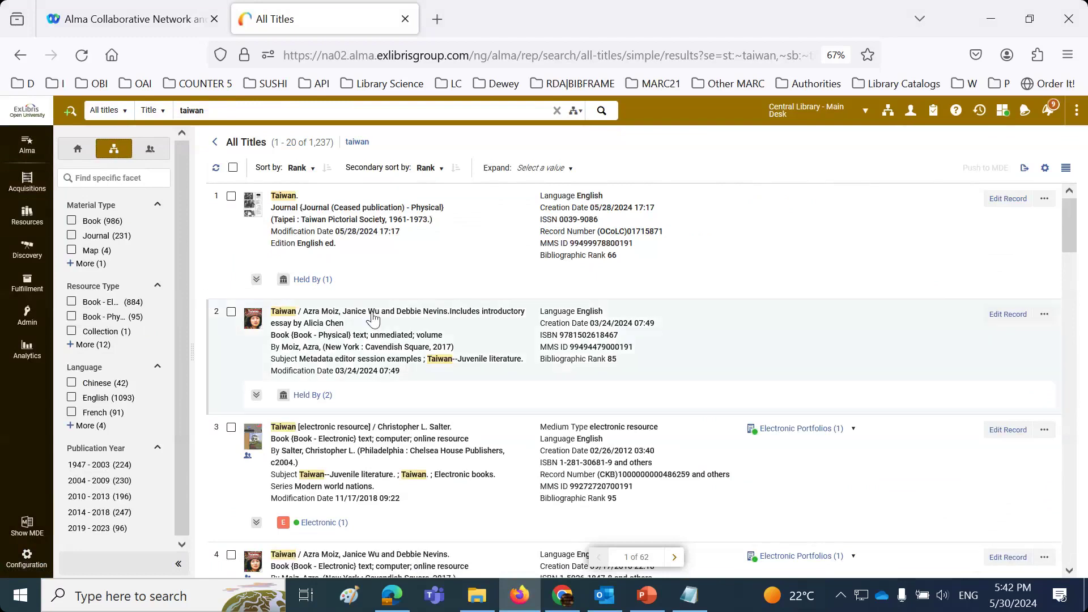
- Examine Alma University's Held By details for the Taiwan Pictorial Society journal, including its holdings and items, and close them
click(318, 280)
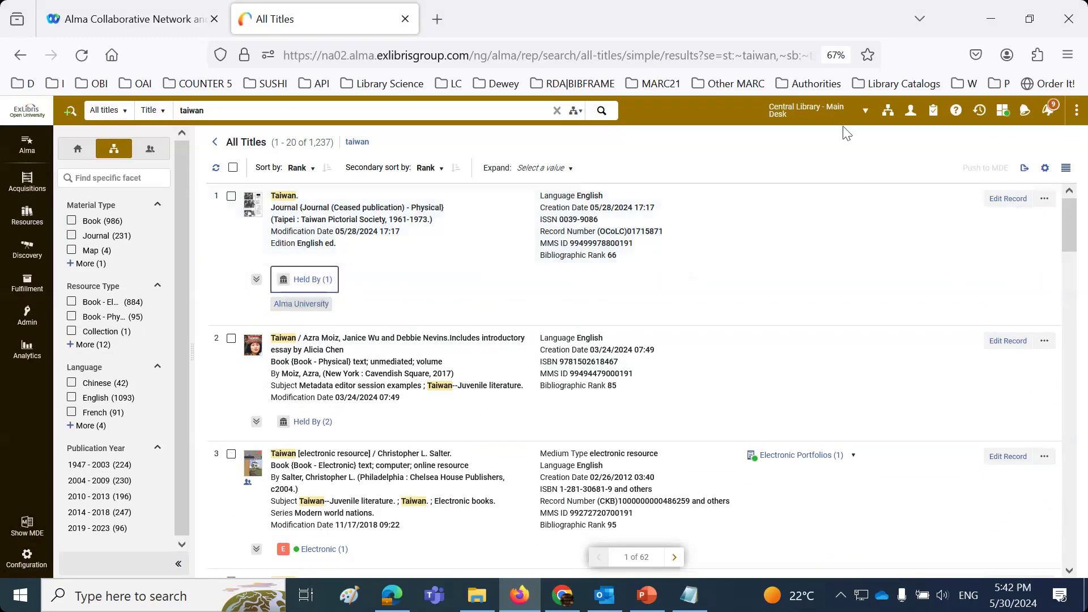
click(319, 305)
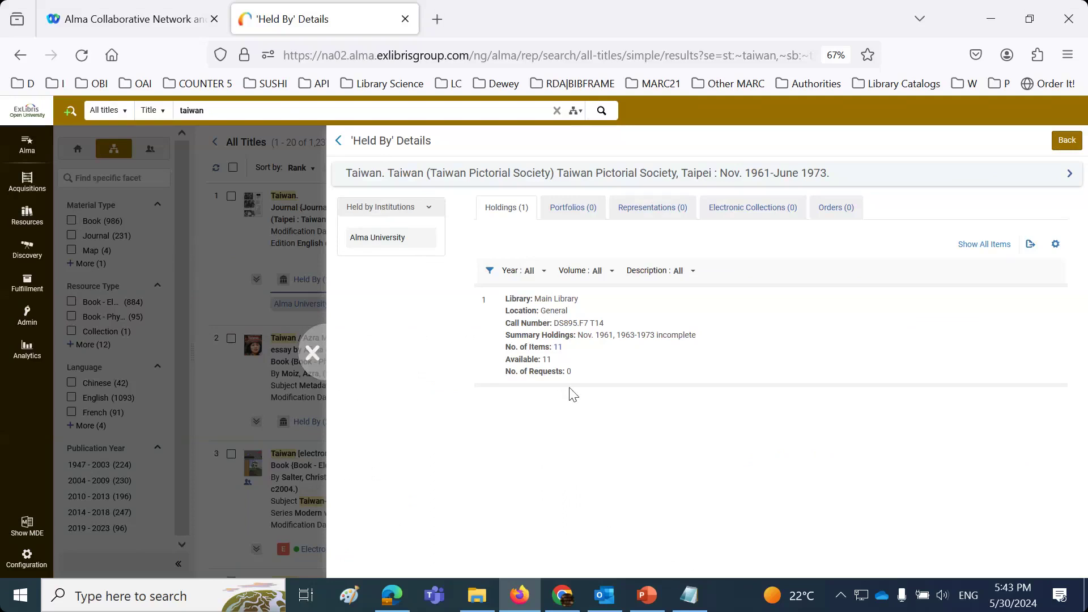
drag(585, 389, 494, 304)
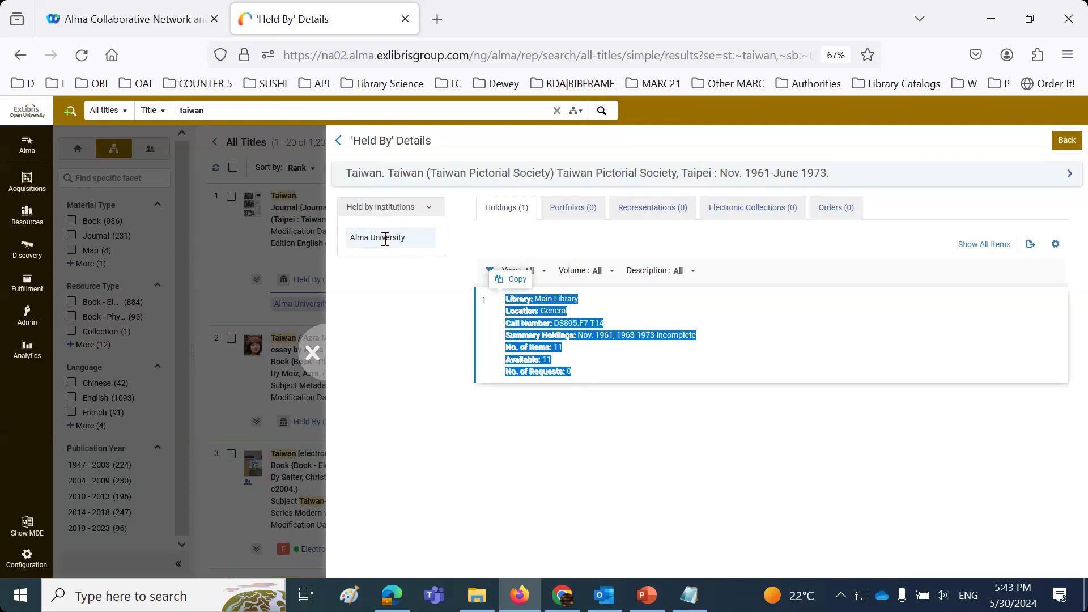
click(558, 300)
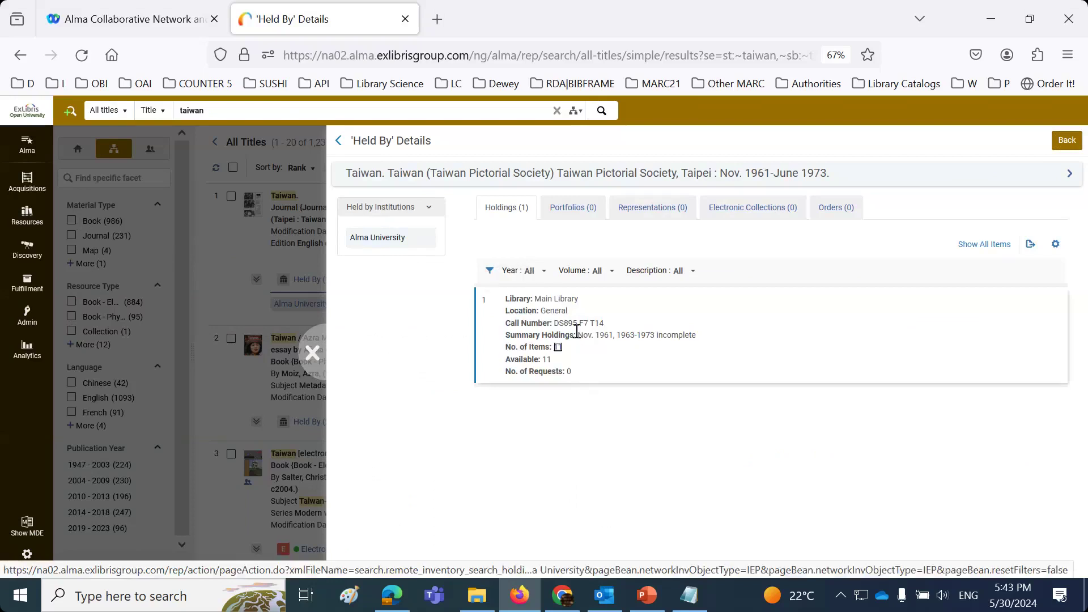
drag(584, 335, 569, 356)
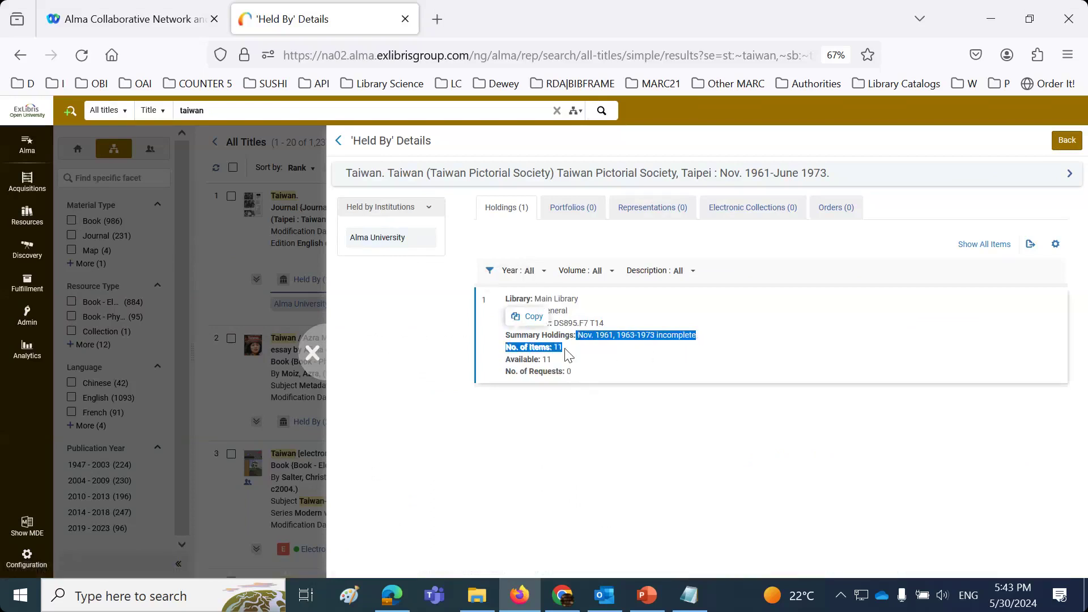
click(313, 355)
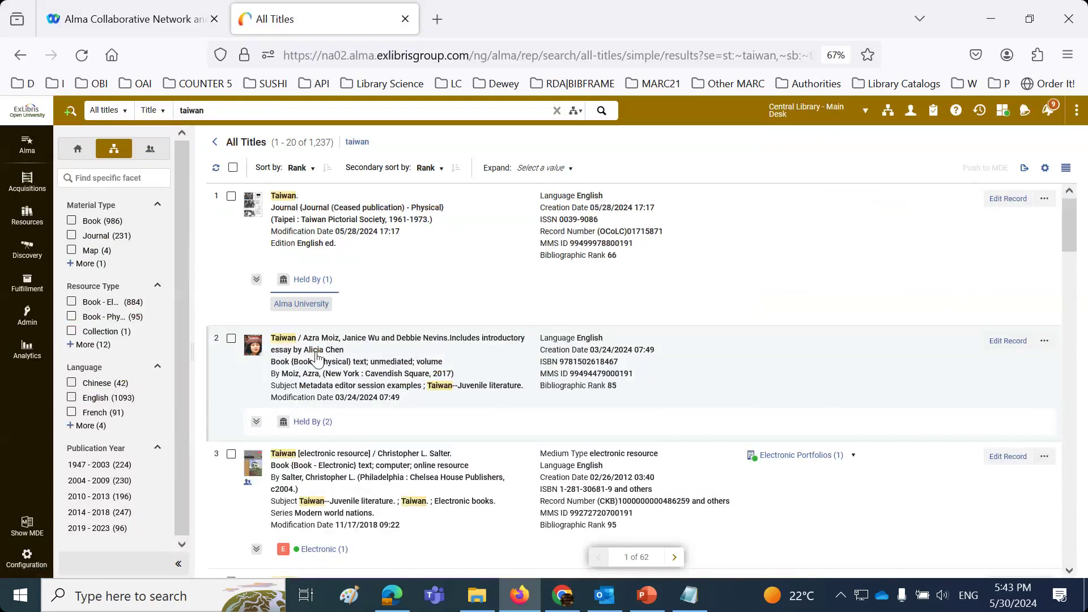
- Examine the Held By details of the 2017 physical book "Taiwan" for Alma University and University of Knowledge, and return to the results
click(309, 424)
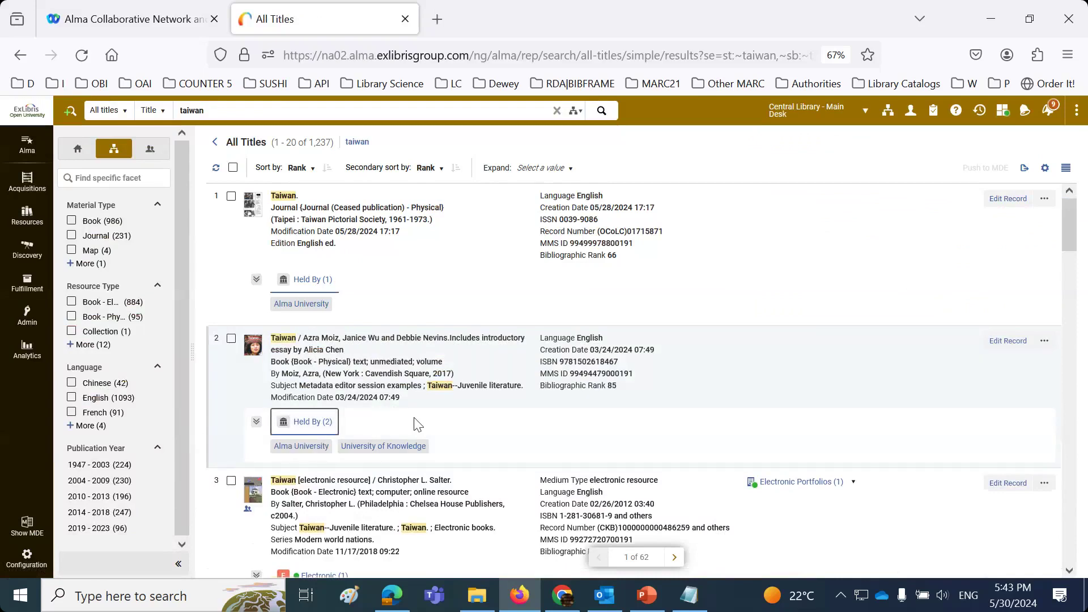
scroll(417, 425, down, 2)
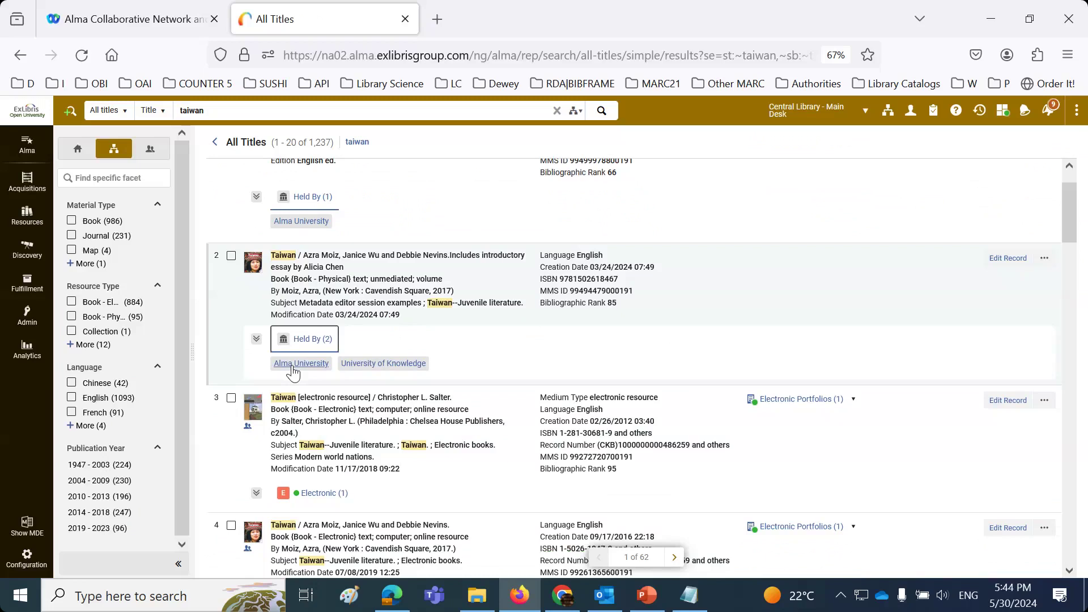
click(292, 366)
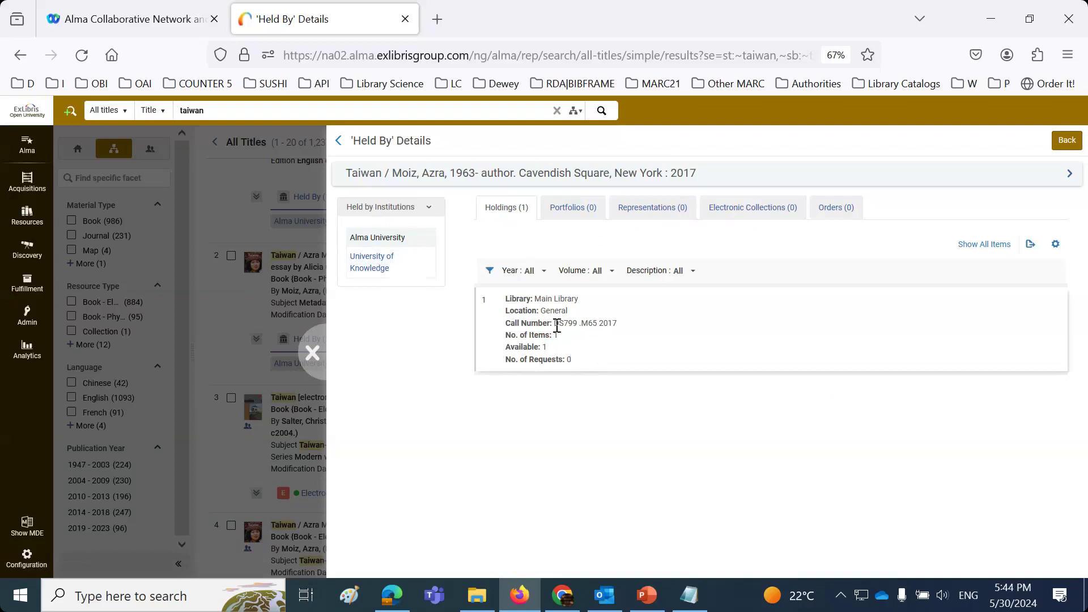
click(372, 266)
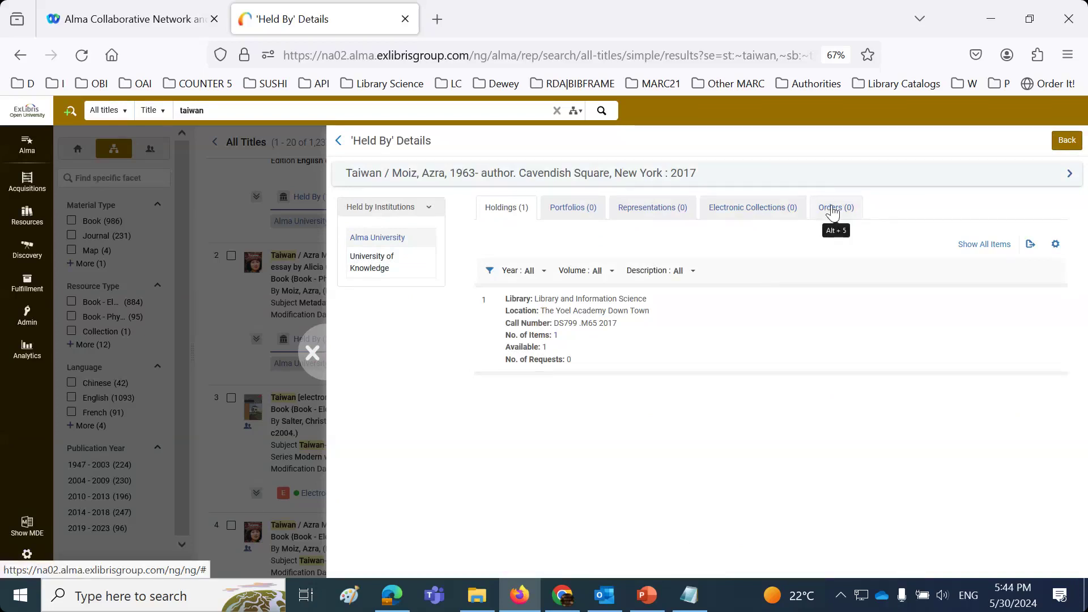
click(312, 355)
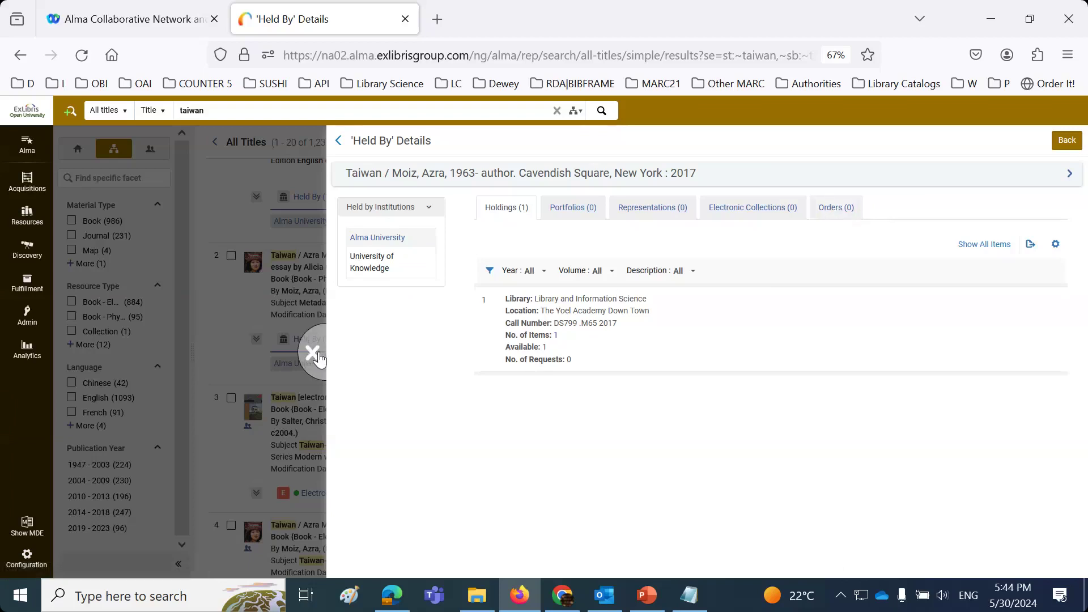
scroll(321, 359, down, 3)
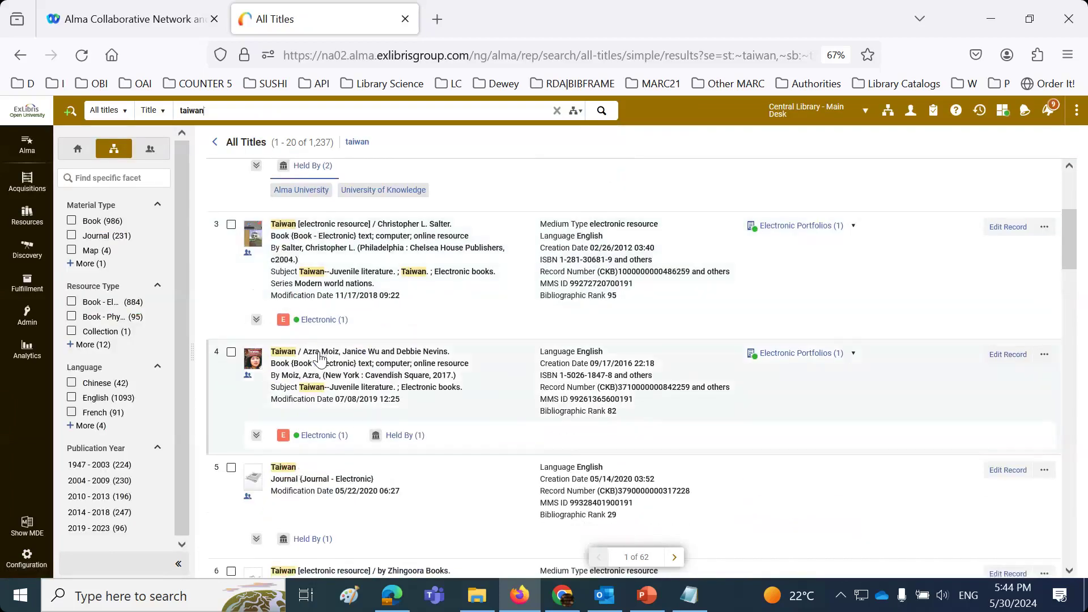
- Examine Alma University's Held By details for the 2017 electronic book "Taiwan", including its portfolio, and close them
click(400, 435)
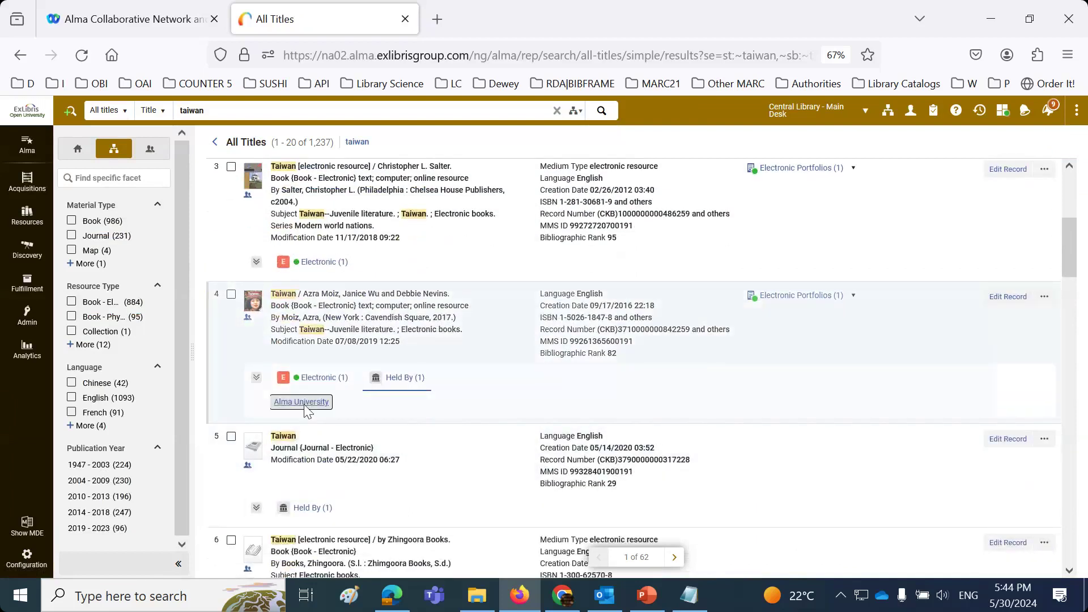
click(306, 411)
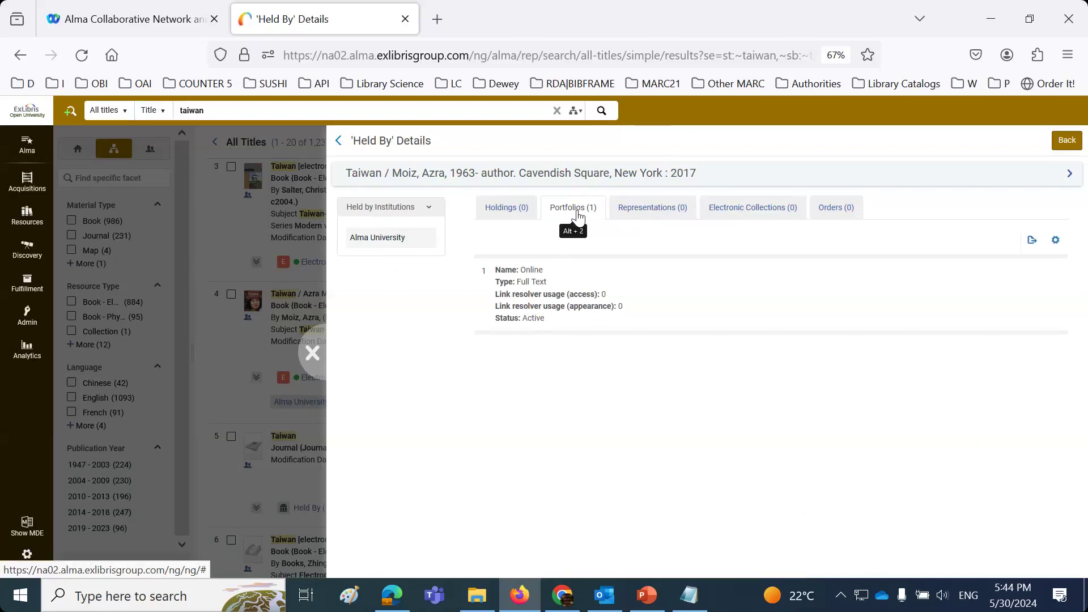
click(311, 352)
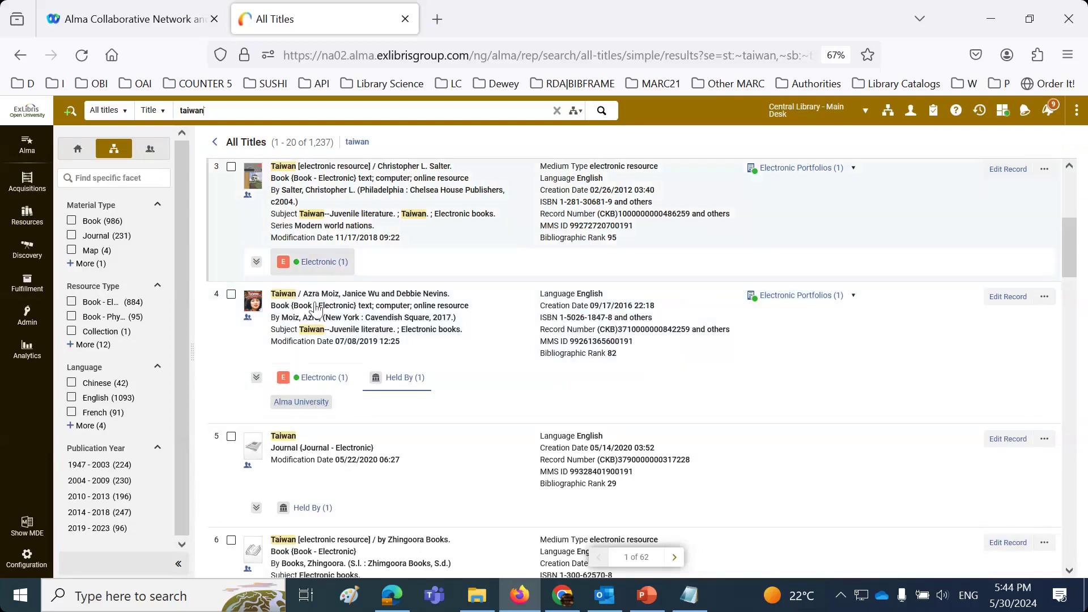
- Examine Alma University's Held By details for the electronic journal "Taiwan", including its portfolio, and close them
scroll(308, 409, down, 3)
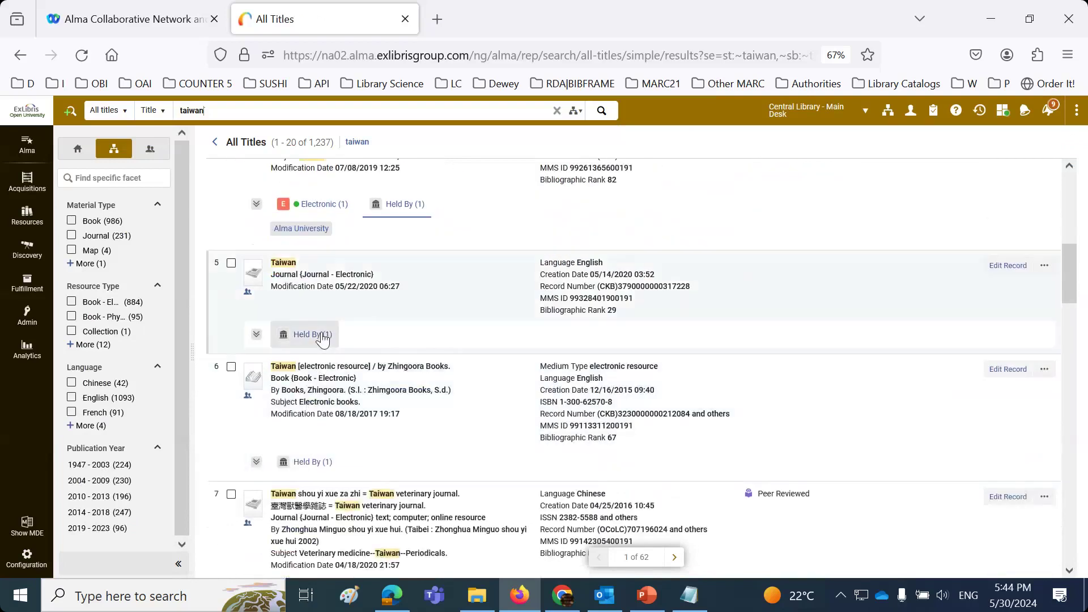
click(323, 339)
click(315, 358)
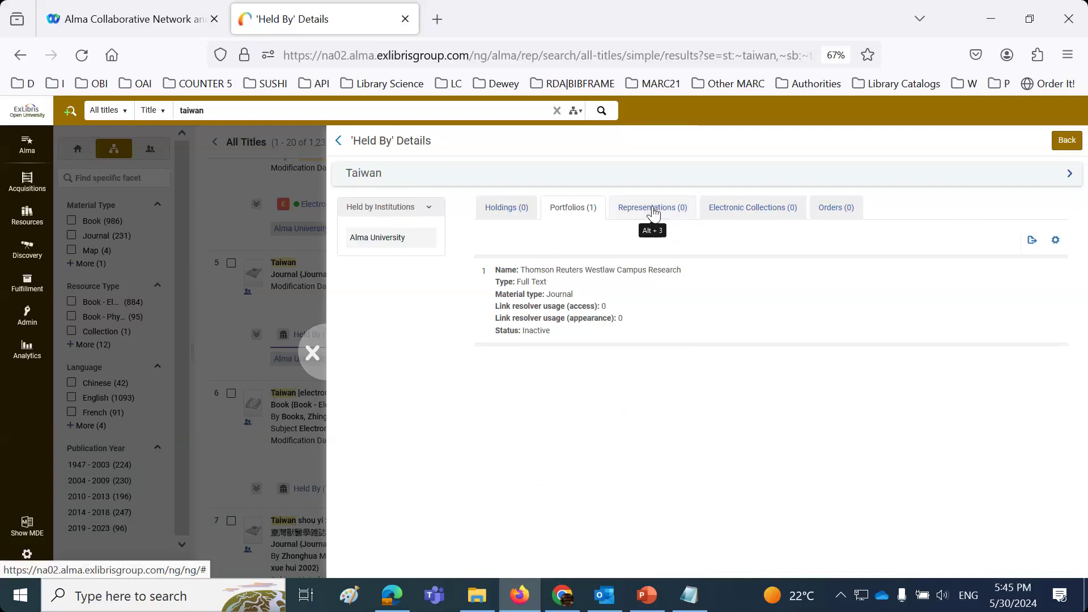
click(313, 354)
- Search all titles in the Network zone for the title "Gale Business: Insights" and look through the results
key(ctrl+a)
key(ctrl+c)
key(ctrl+grave)
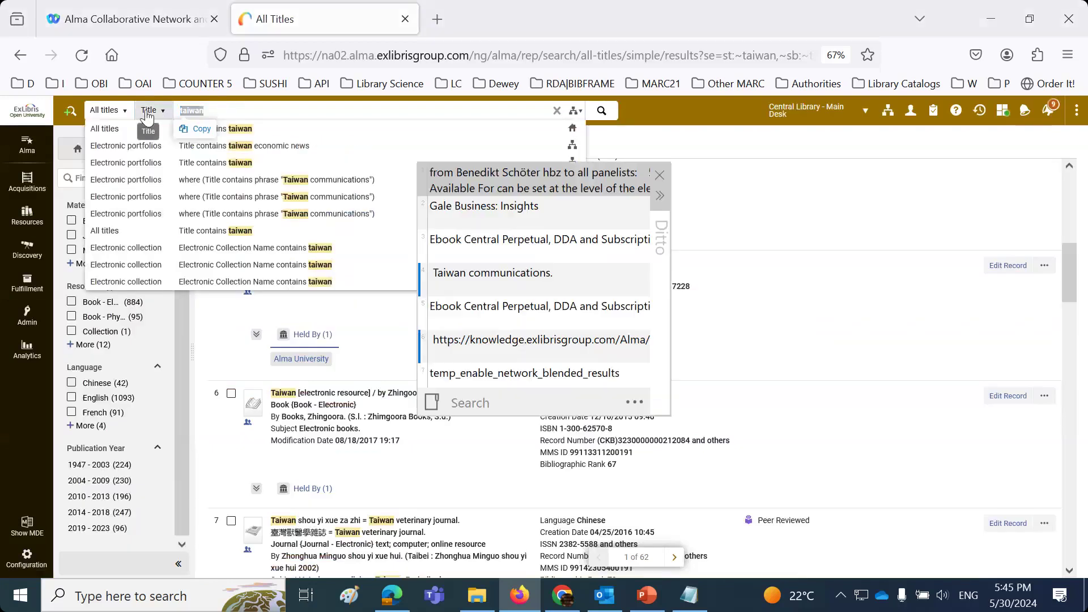
double_click(522, 209)
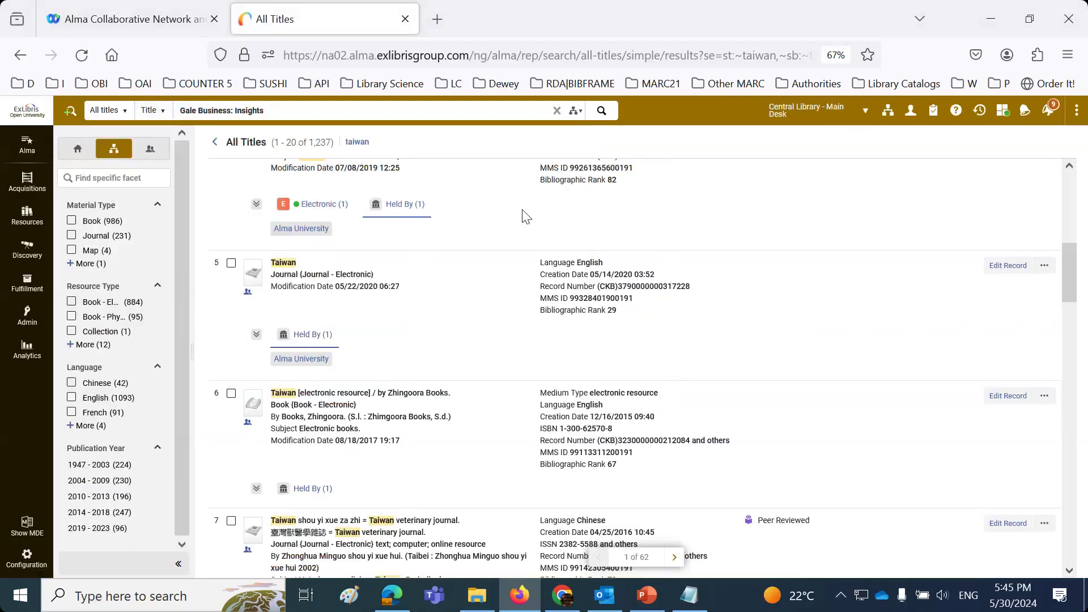
key(Return)
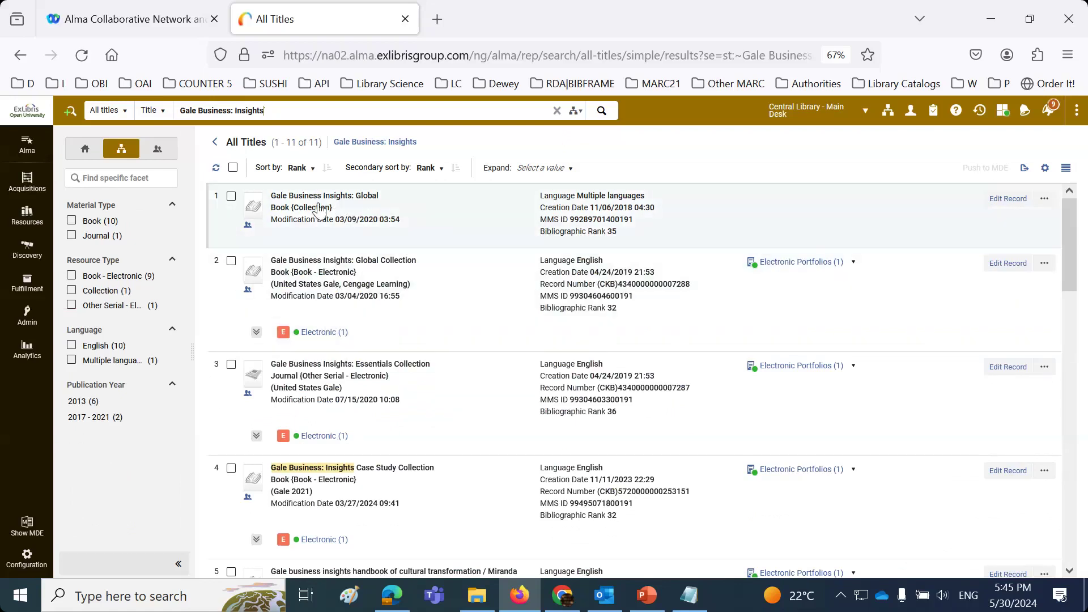
scroll(321, 210, down, 8)
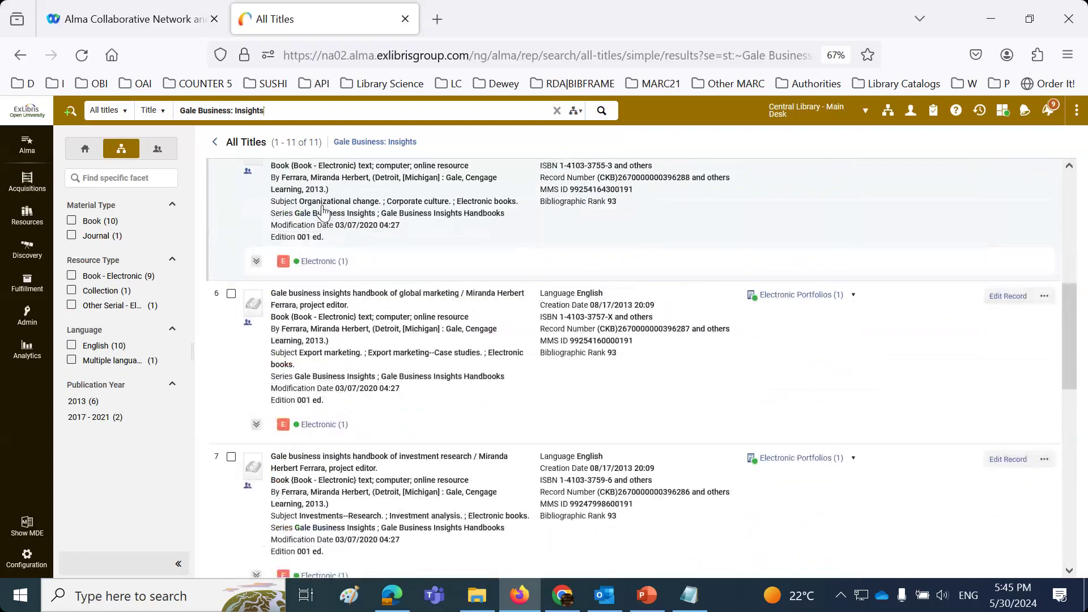
scroll(323, 213, up, 8)
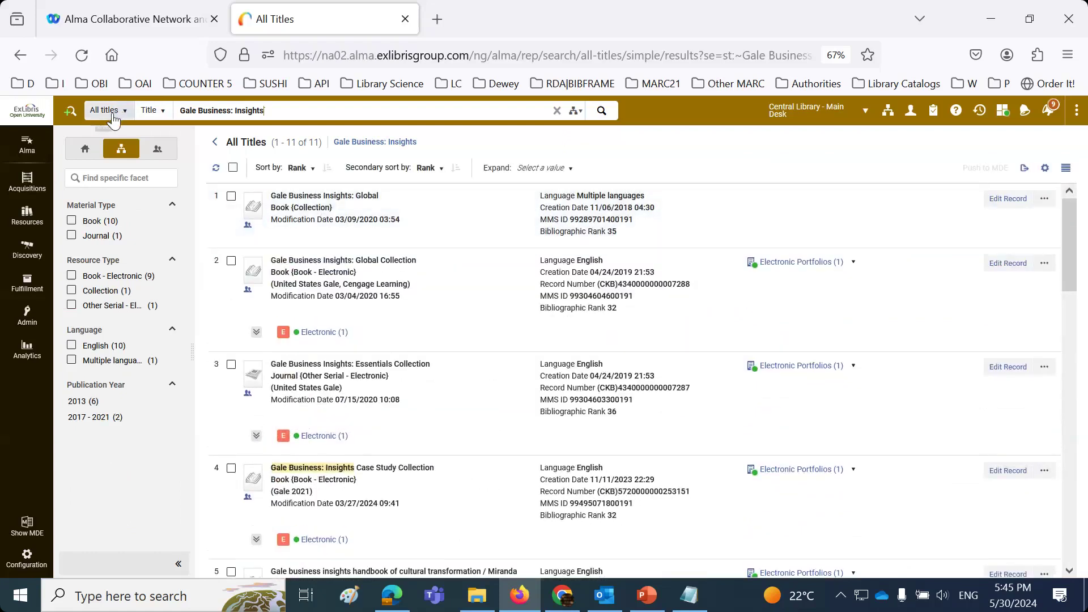
- Search Network zone electronic collections for the name "Gale Business: Insights" and show the collection's Available For information
click(108, 110)
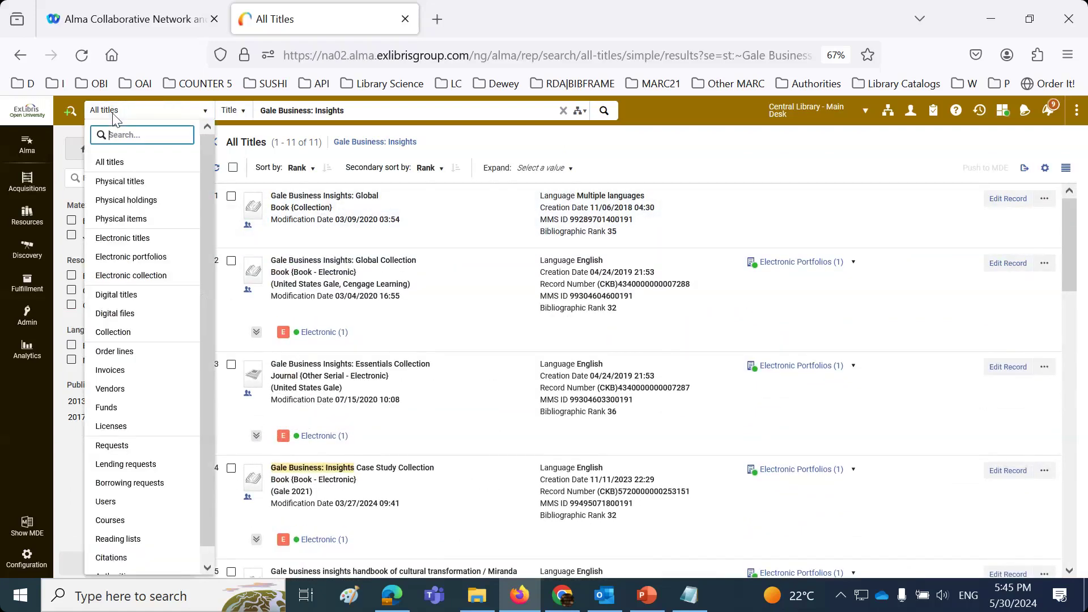
click(151, 278)
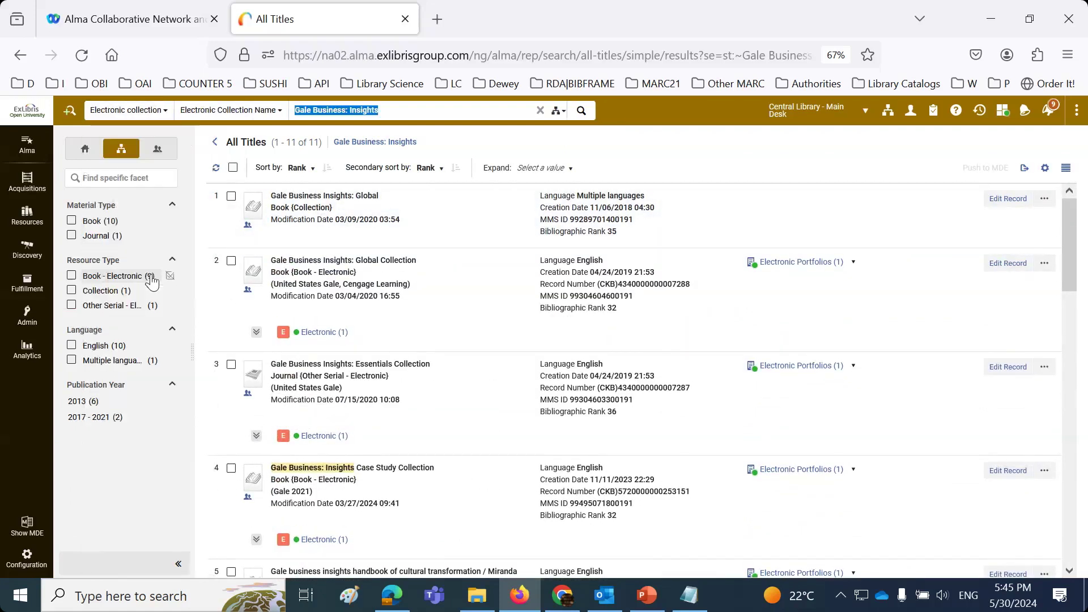
click(584, 112)
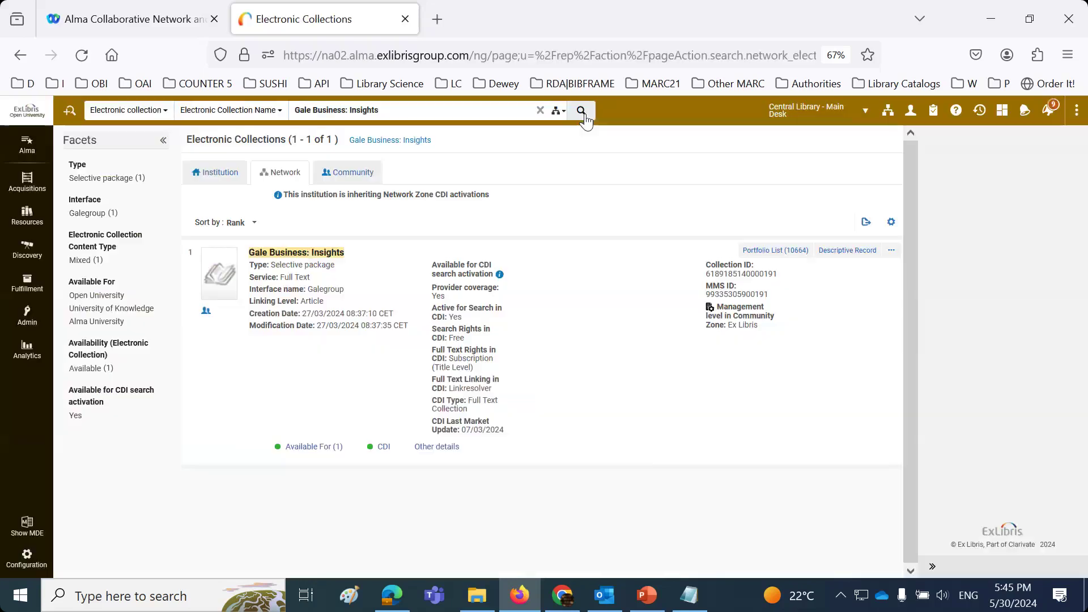
click(318, 449)
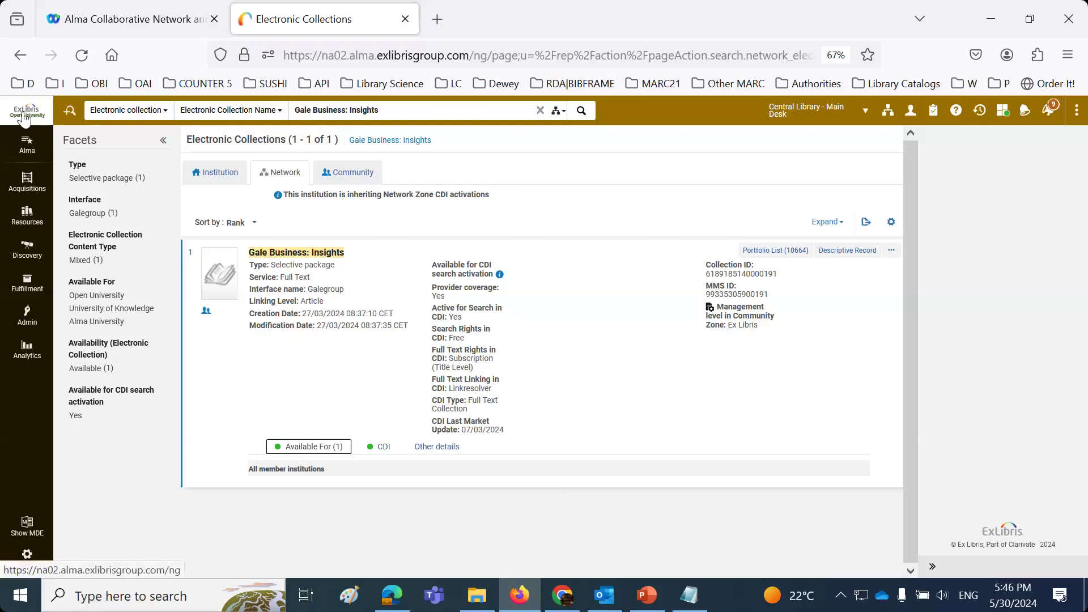
- Search all titles in the Network zone for the title "taiwan movement"
click(119, 114)
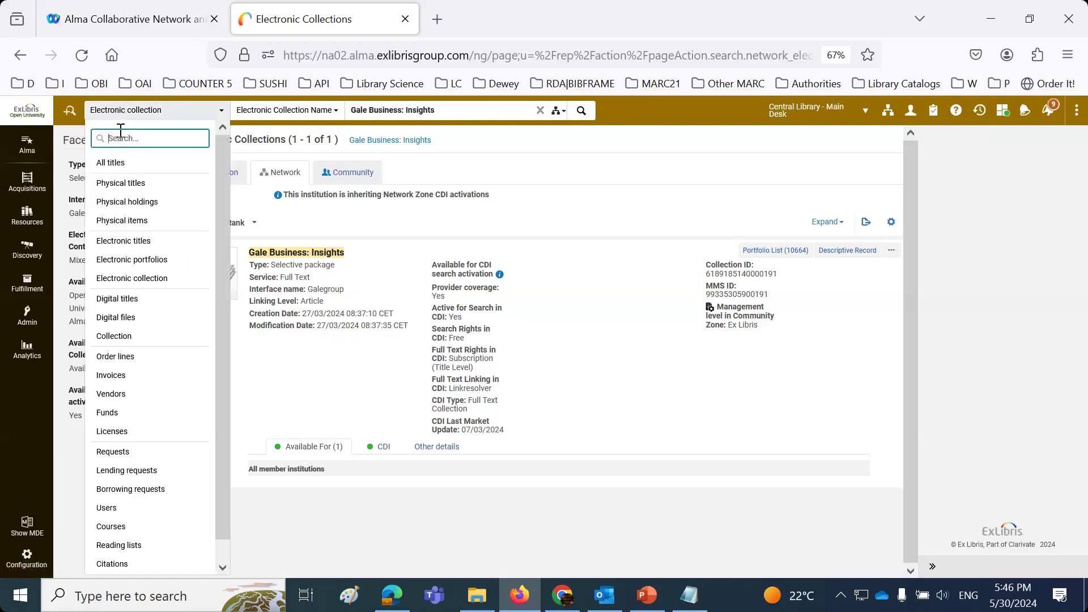
click(108, 161)
drag(272, 110, 168, 116)
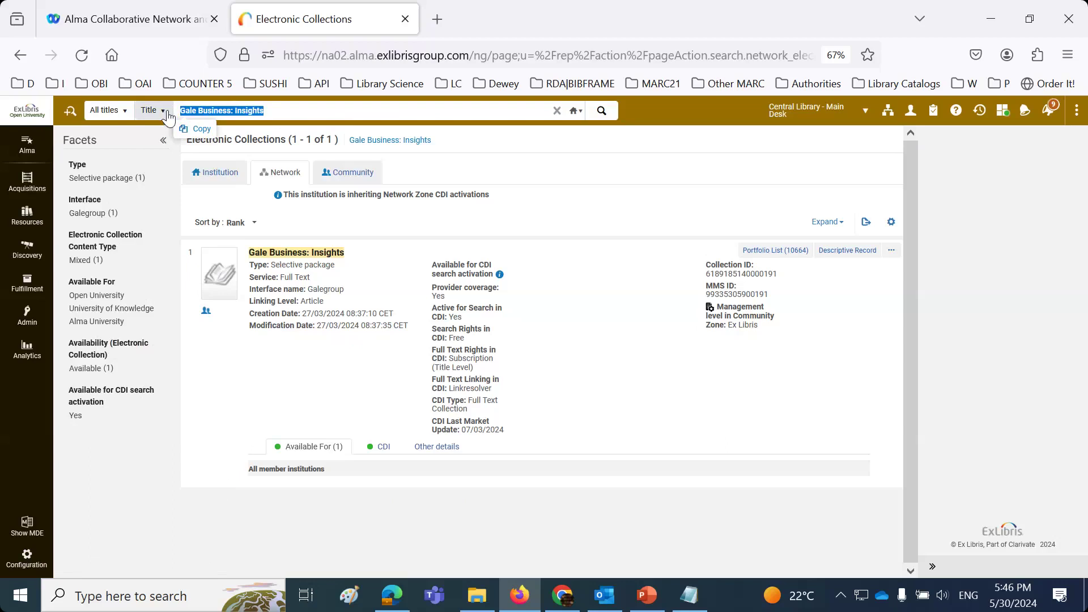
text(taiw)
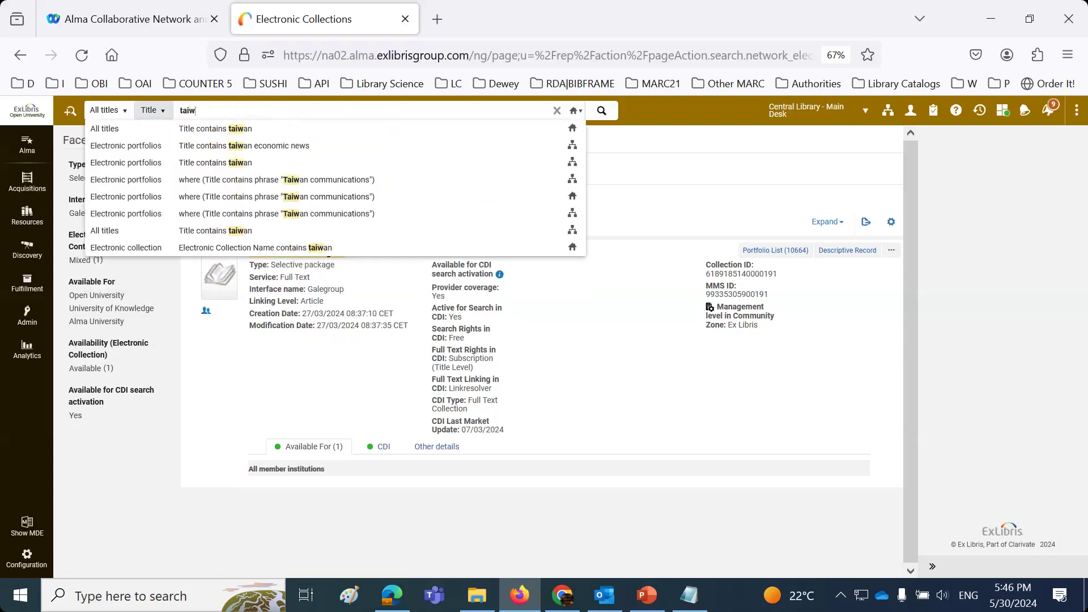
text(an movement)
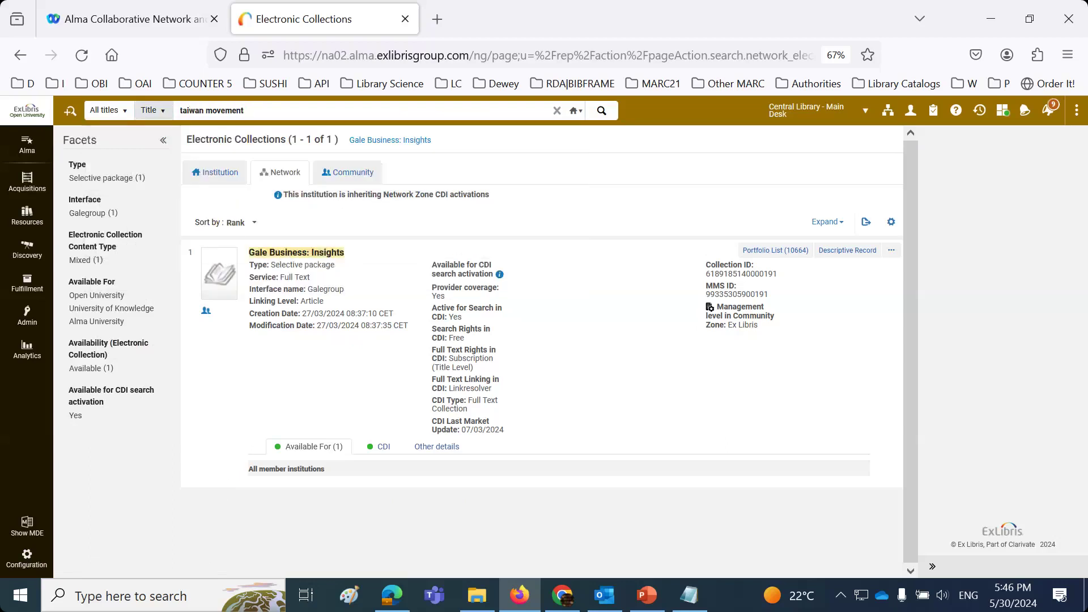
click(576, 110)
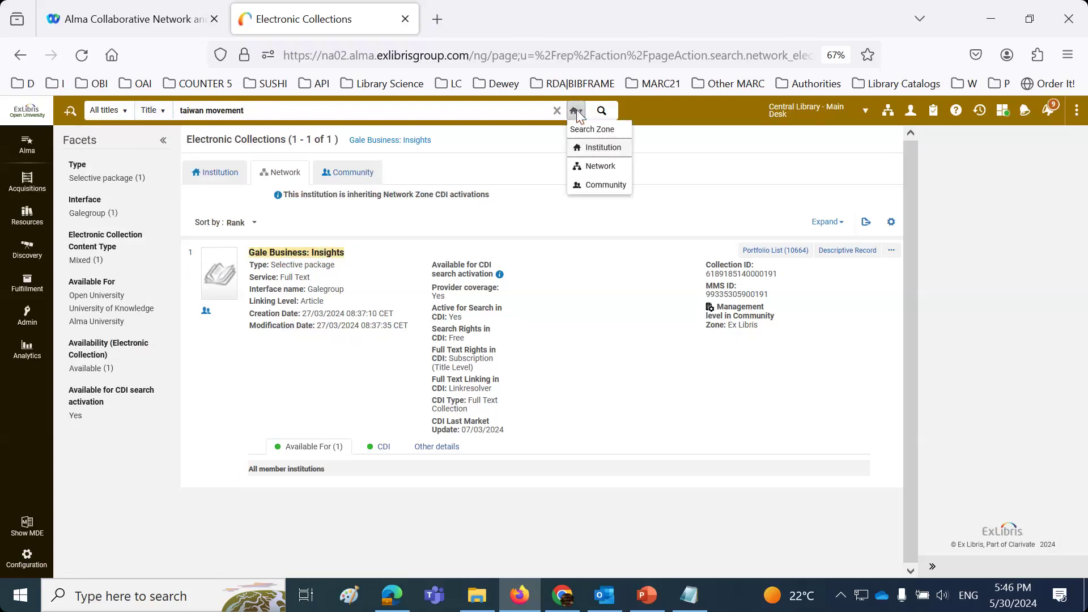
click(593, 168)
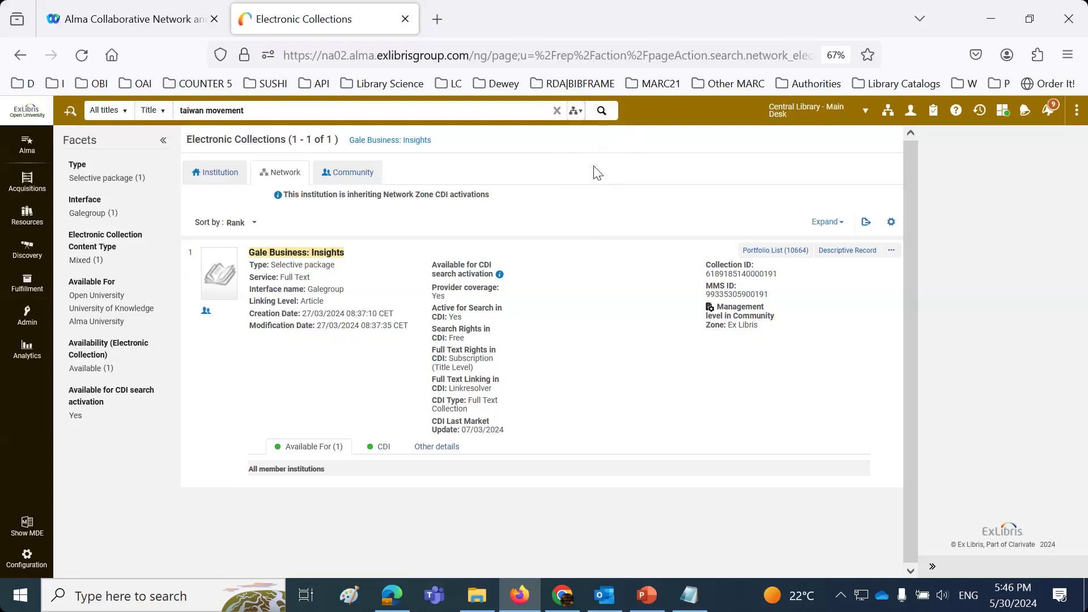
click(602, 111)
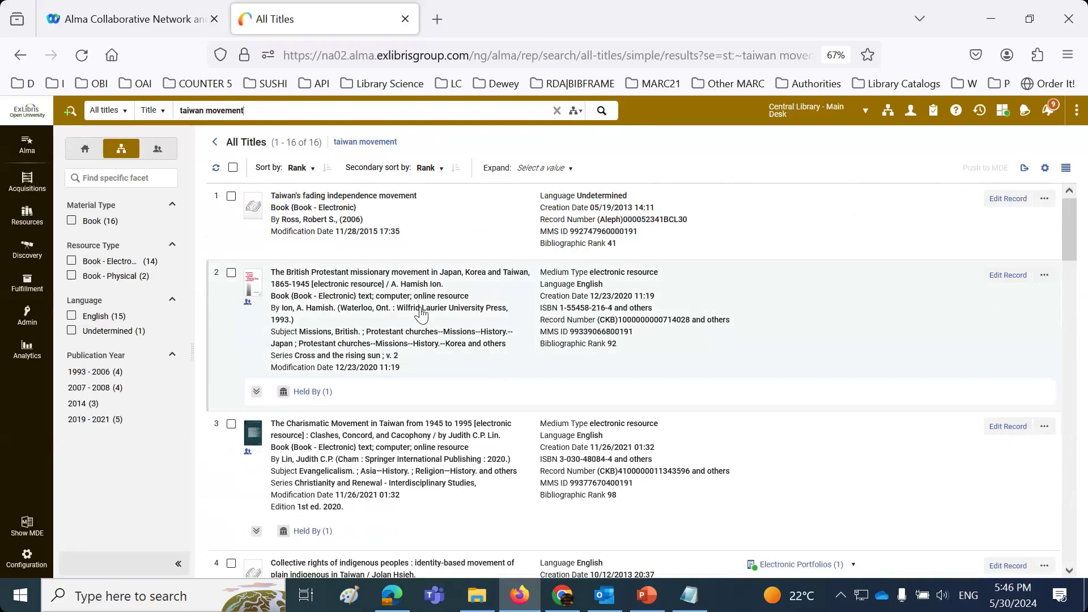
- Change the Network zone title search to "taiwan women's" and run it
click(295, 116)
double_click(230, 111)
text(won)
text(e)
key(BackSpace)
key(BackSpace)
text(men's)
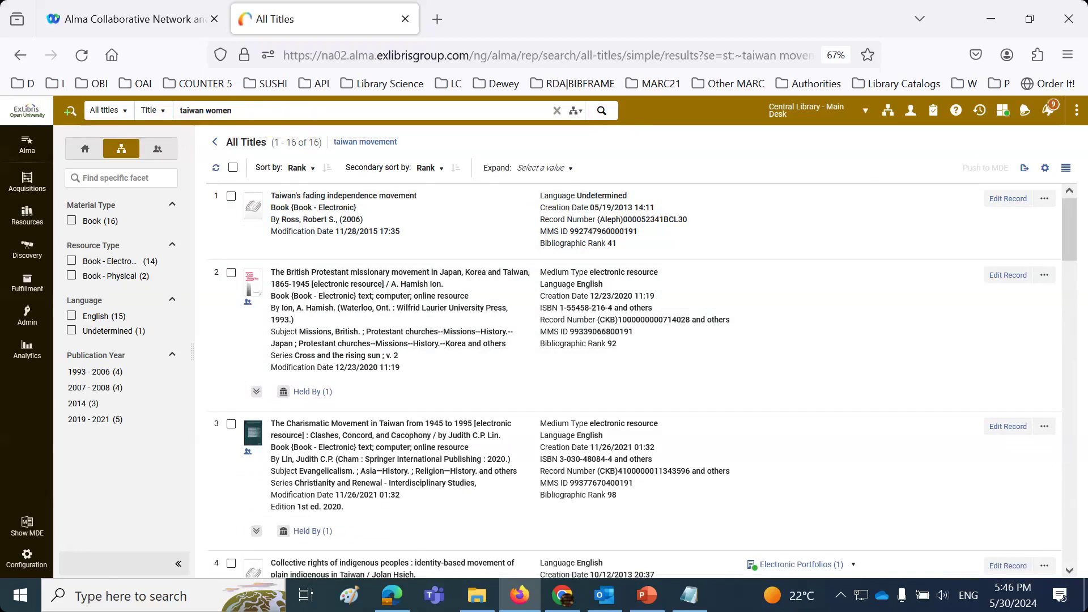
key(Return)
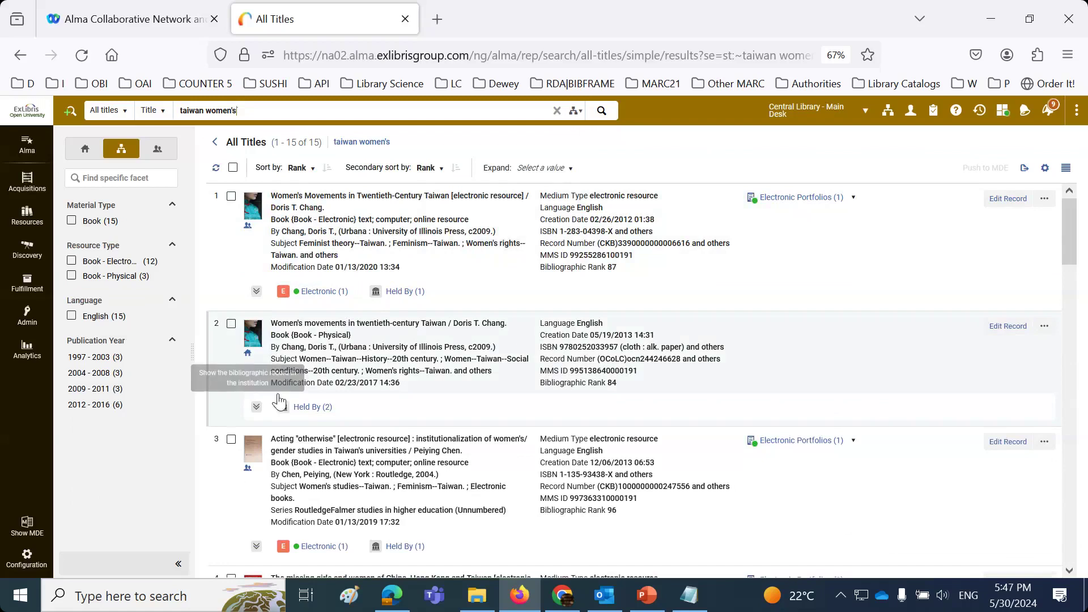
- Show Held By for the physical book "Women's movements in twentieth-century Taiwan", then open and read the institution's own bibliographic record
click(300, 408)
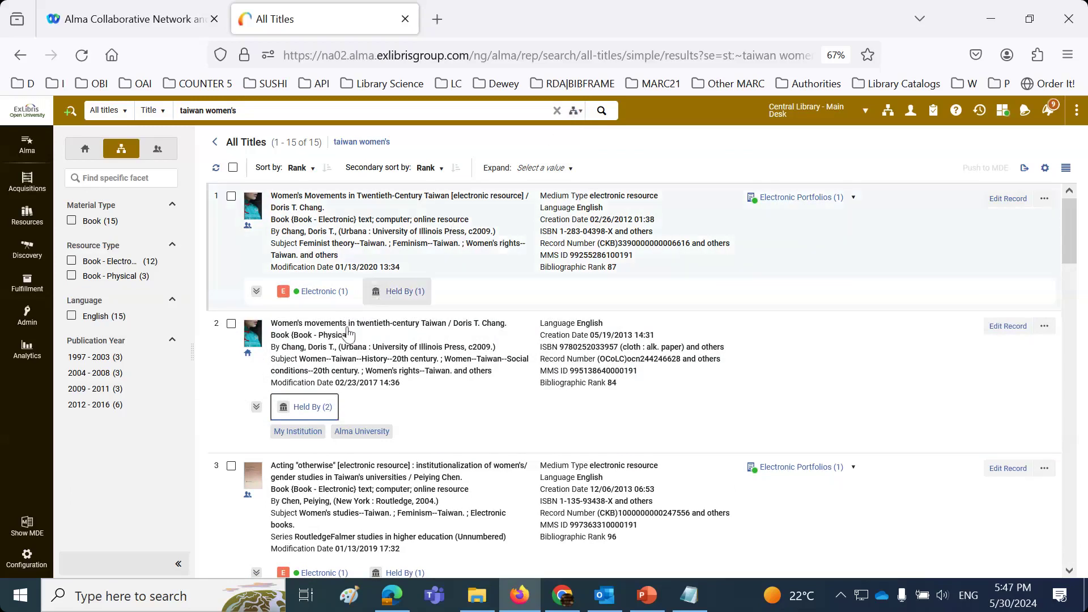
click(249, 355)
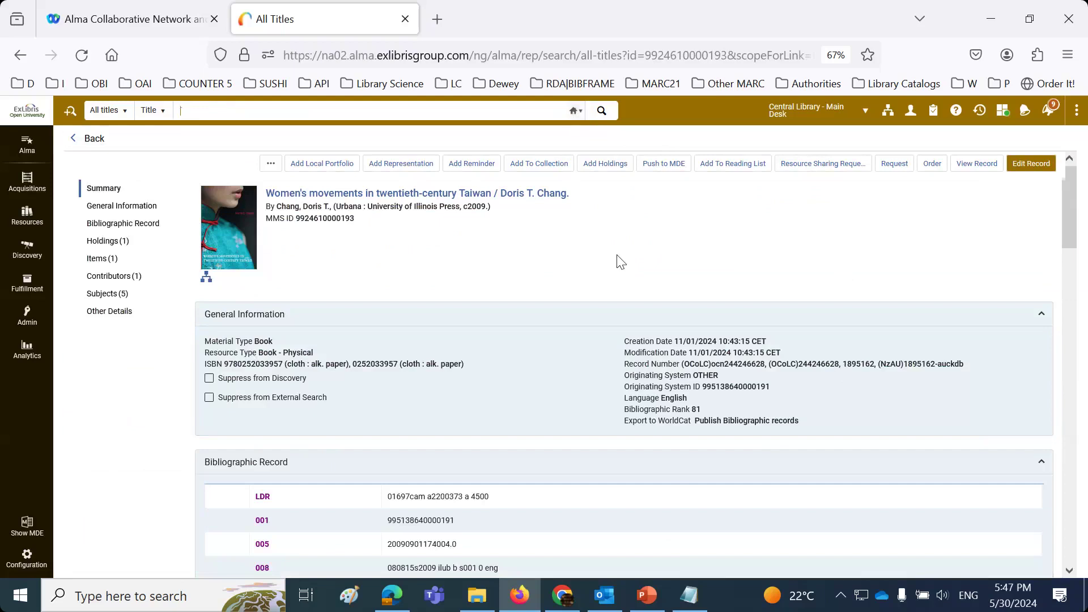
scroll(621, 261, down, 3)
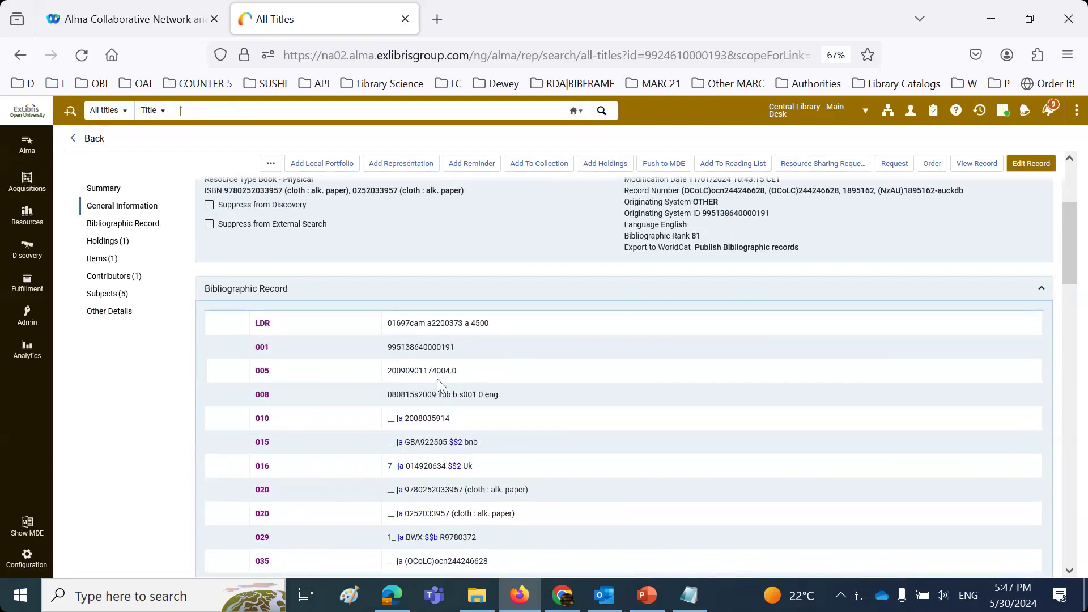
scroll(437, 379, down, 8)
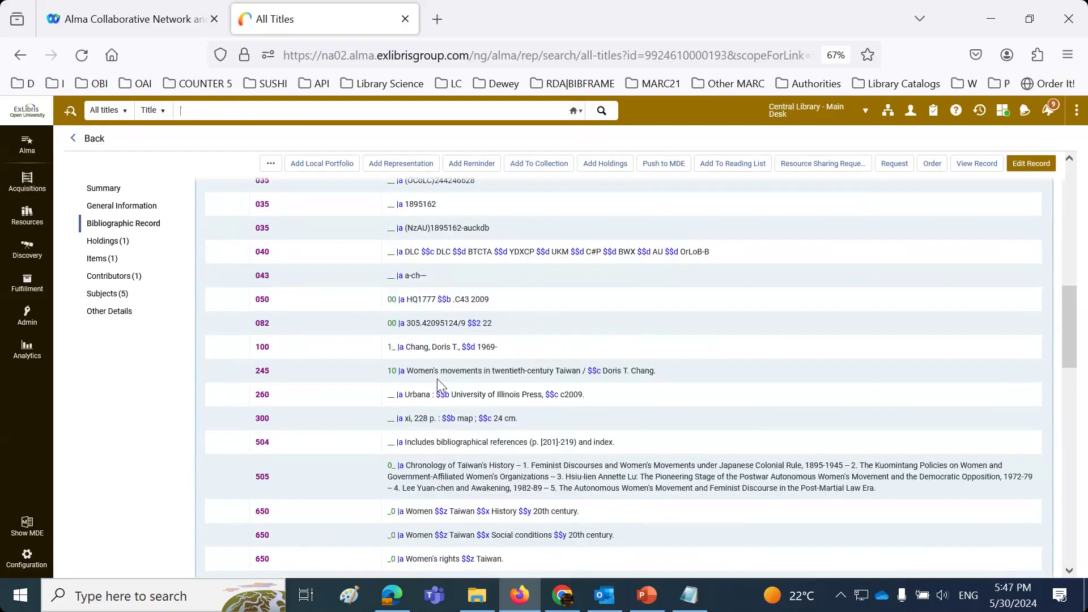
- Switch to Chrome and find "local" on the Alma Network Zone Consortia Webinar Series page to examine the Local Extensions session
click(563, 595)
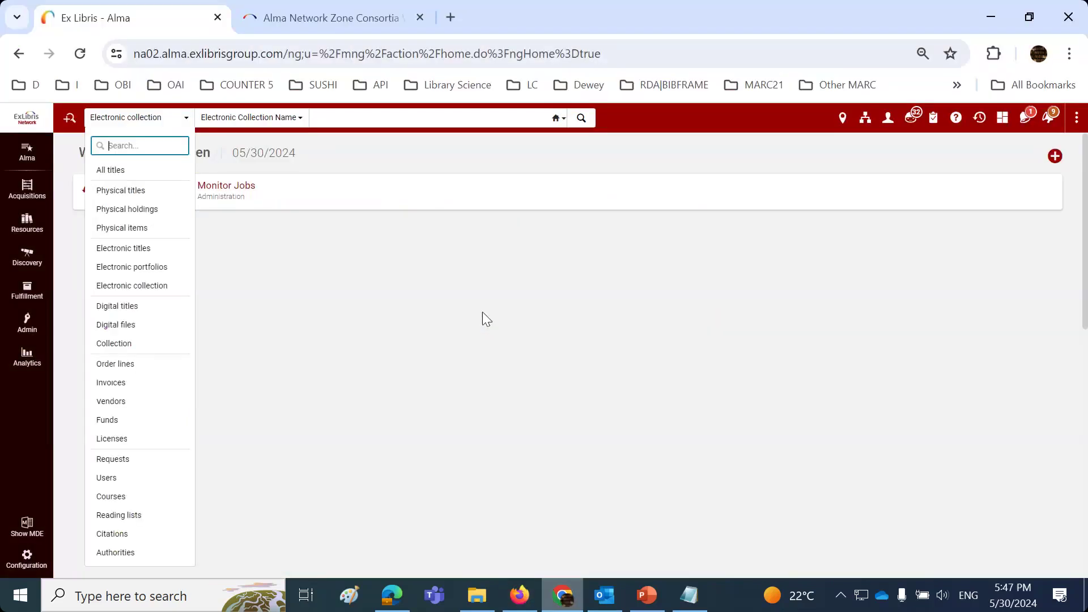
click(287, 16)
key(ctrl+f)
text(local)
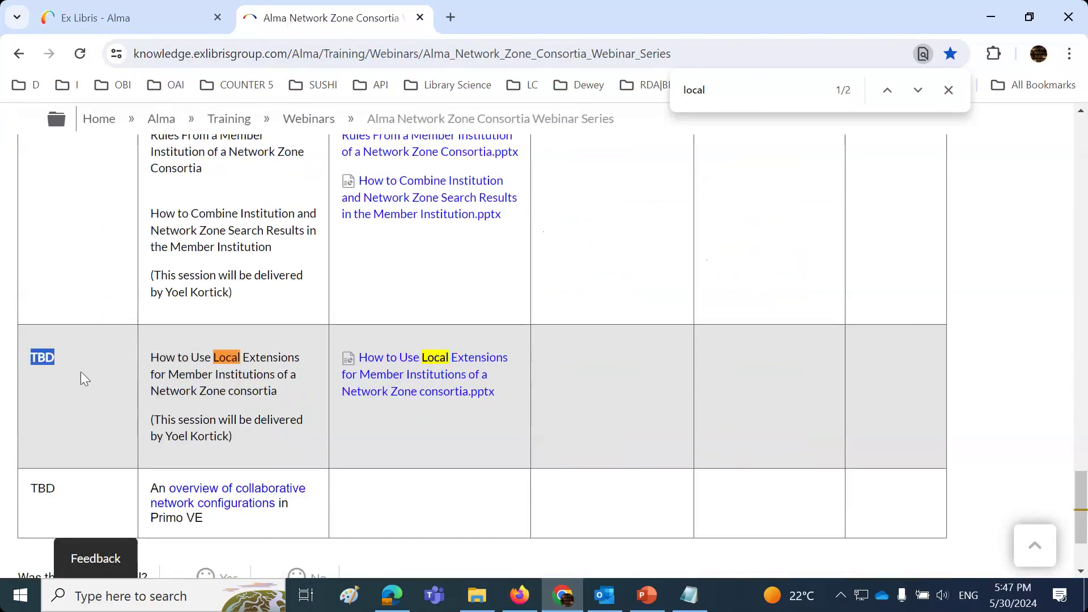
scroll(83, 374, up, 4)
scroll(85, 378, up, 12)
scroll(85, 379, down, 8)
scroll(85, 378, down, 8)
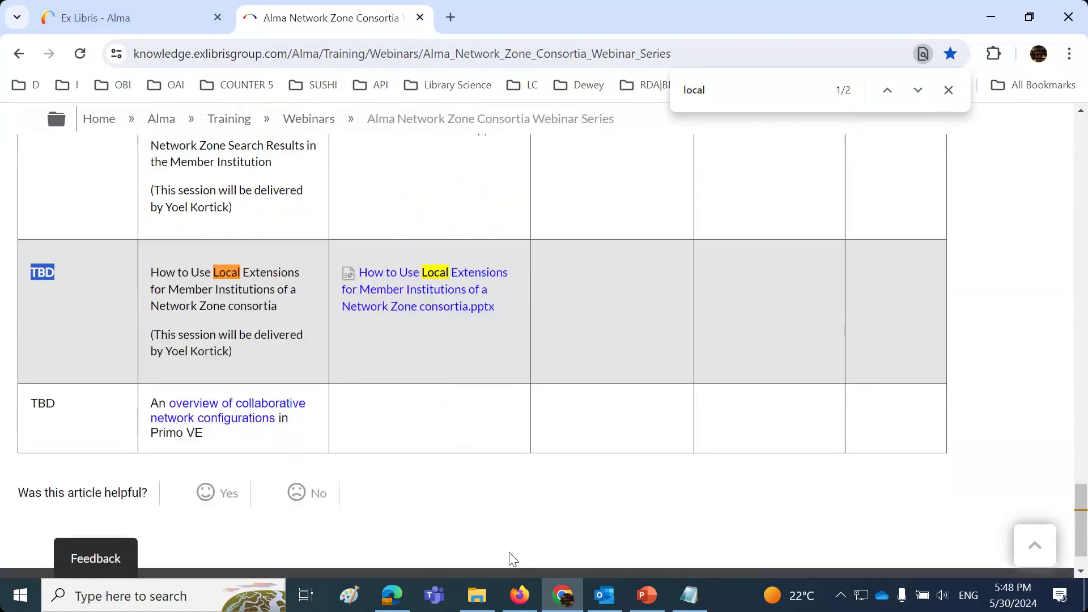
- Return to Firefox and examine the holdings, items and contributors in the book's institution record
click(520, 595)
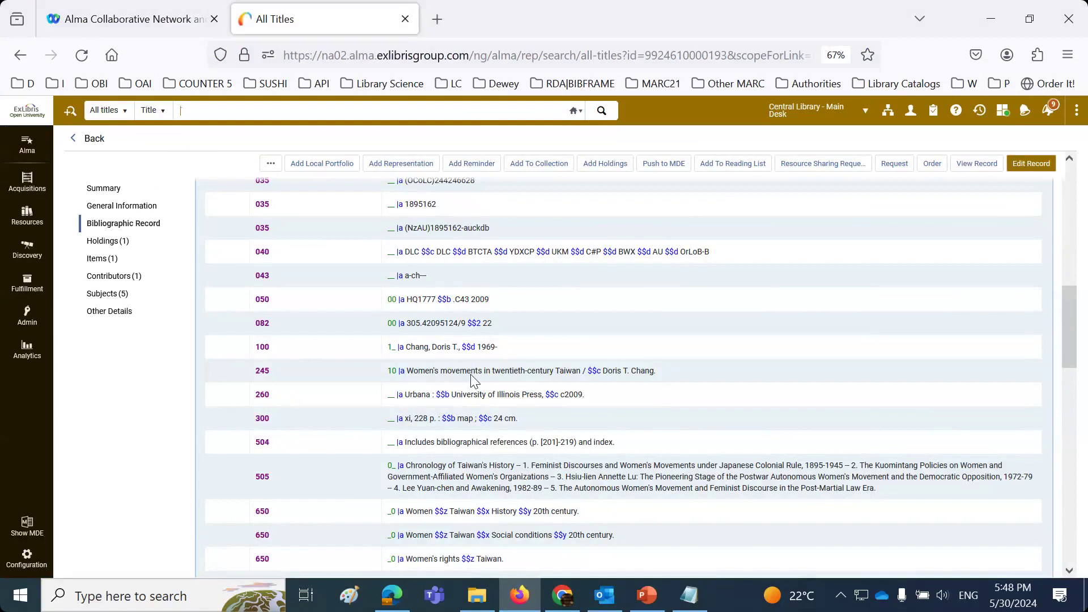
scroll(485, 383, down, 5)
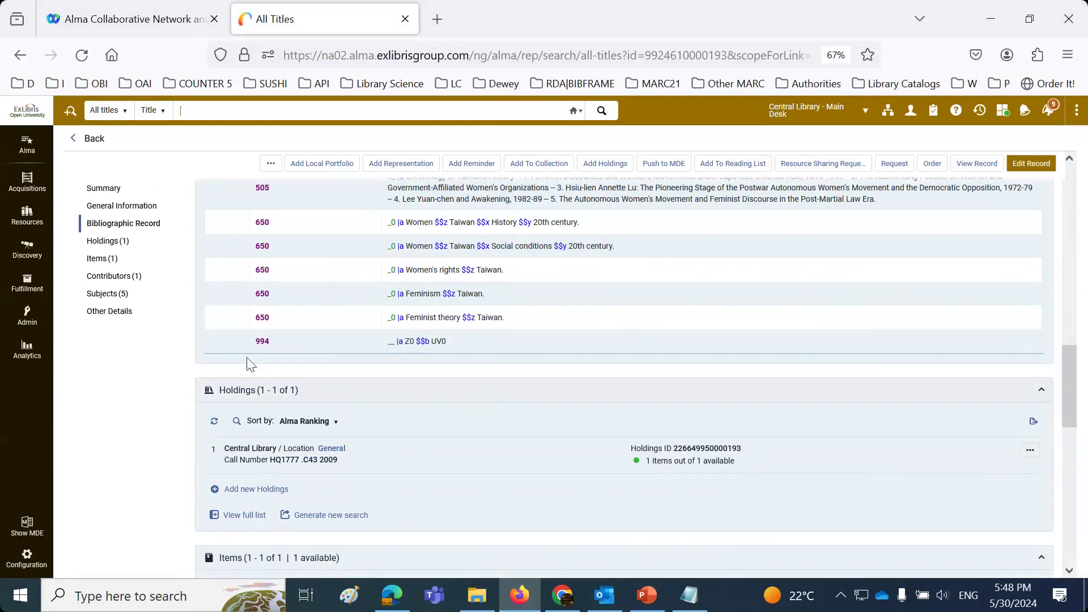
click(120, 241)
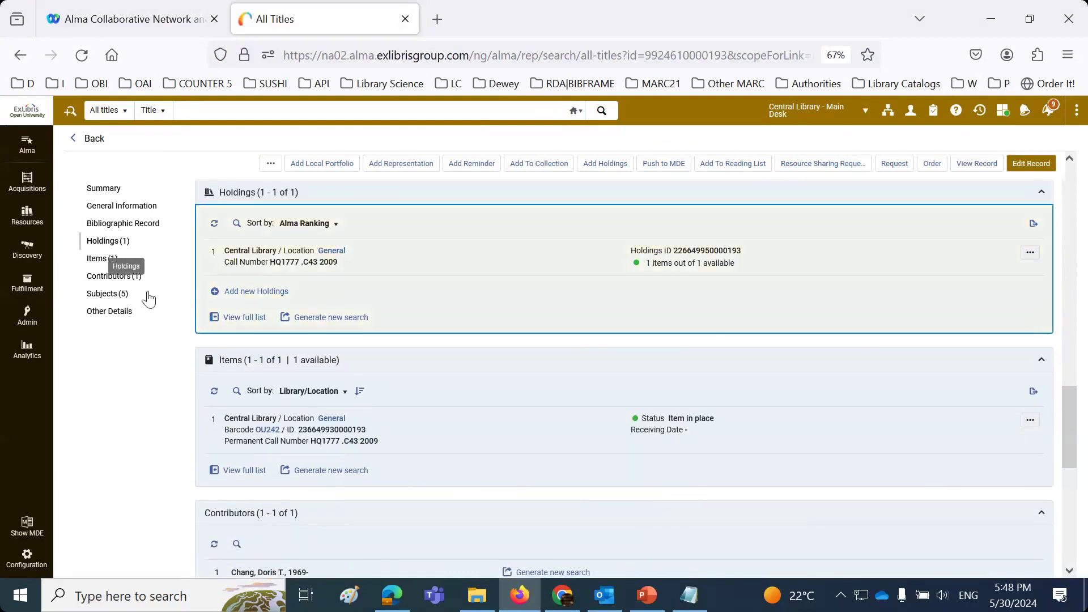
click(111, 261)
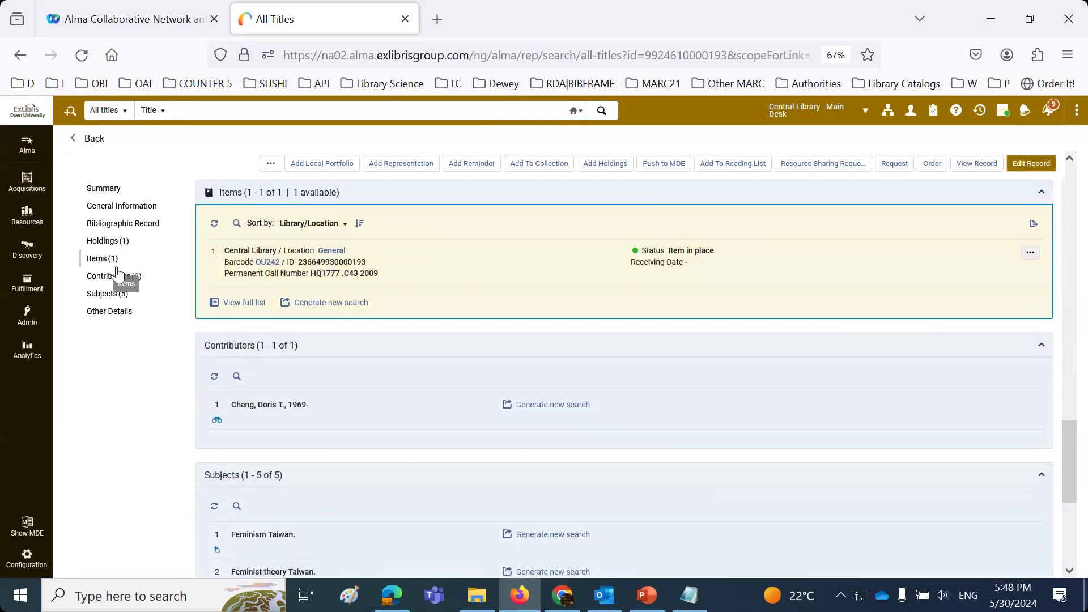
click(130, 281)
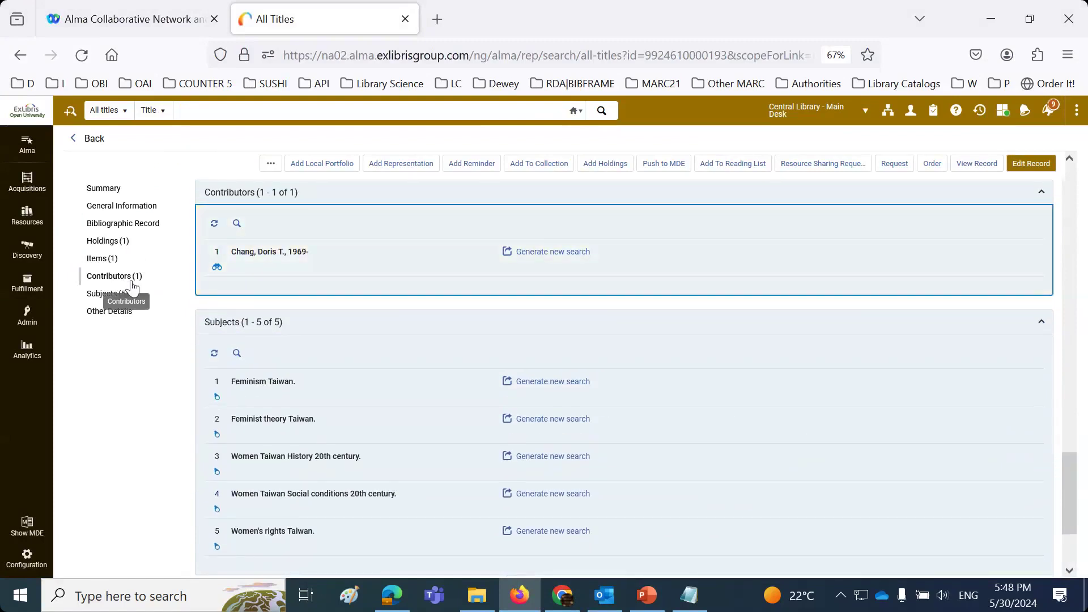
- View the Network zone version of the "Women's movements in twentieth-century Taiwan" institution record and return to the "taiwan women's" search results
scroll(267, 297, up, 20)
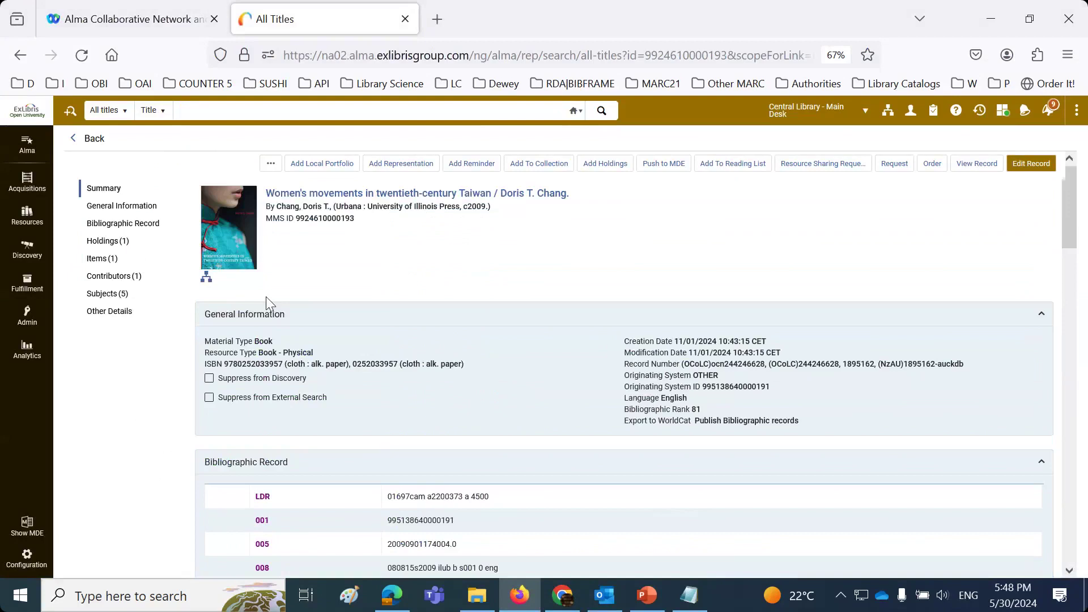
click(206, 278)
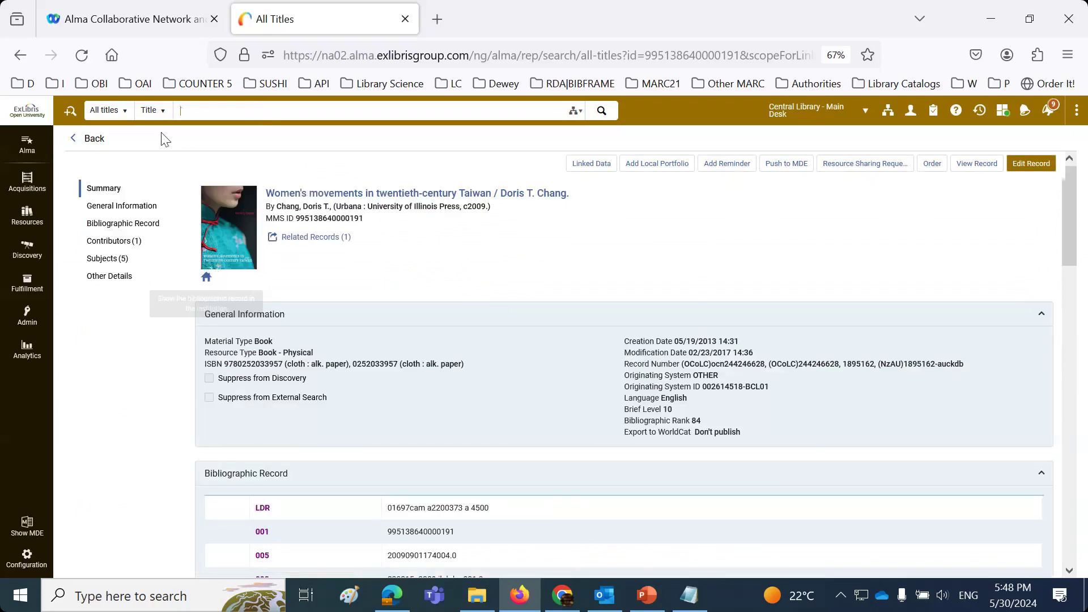
click(74, 144)
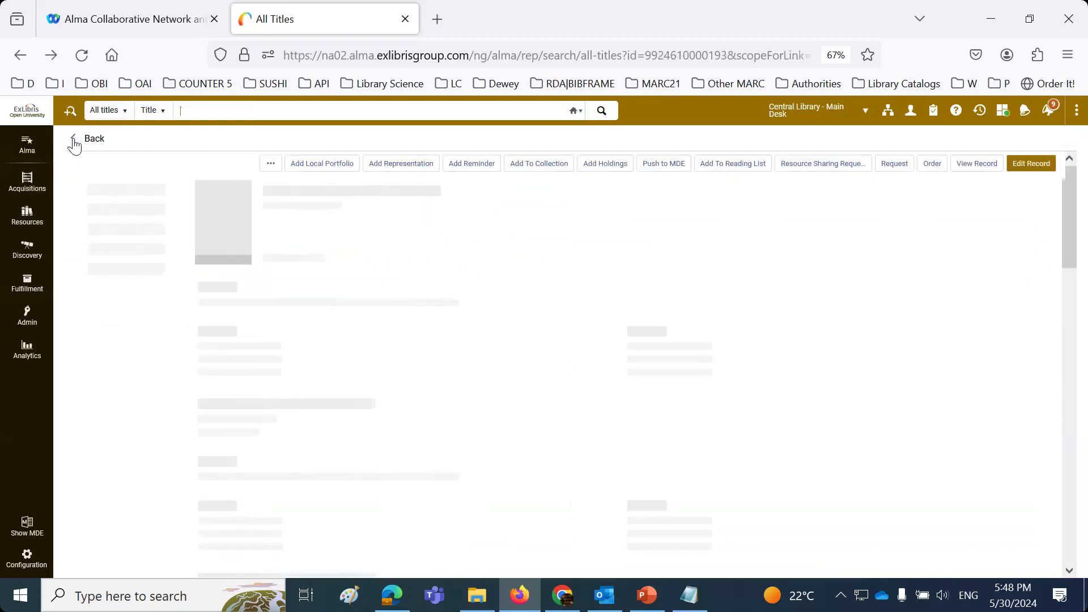
click(73, 141)
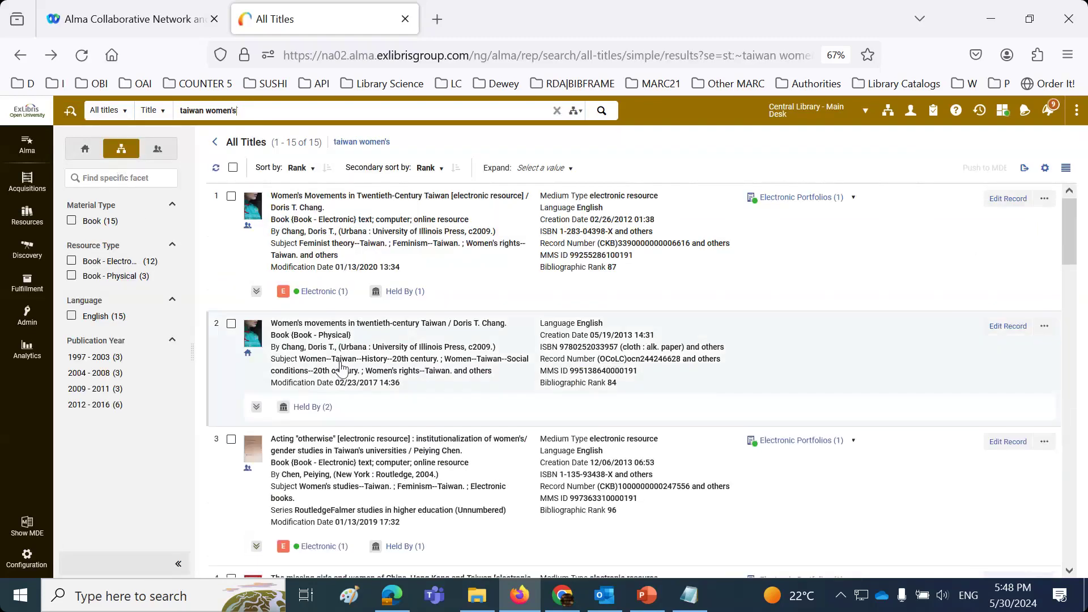
- Find the physical book "Feminist futures: re-imagining women, culture and development" in the results and open its Held By list
scroll(341, 368, down, 5)
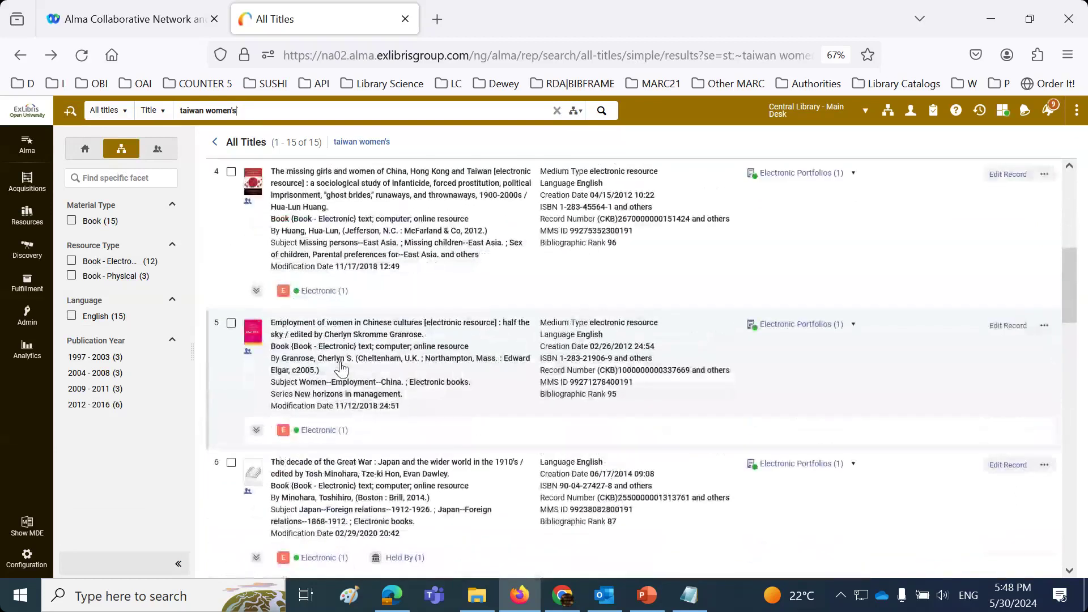
scroll(340, 368, down, 3)
scroll(342, 368, down, 3)
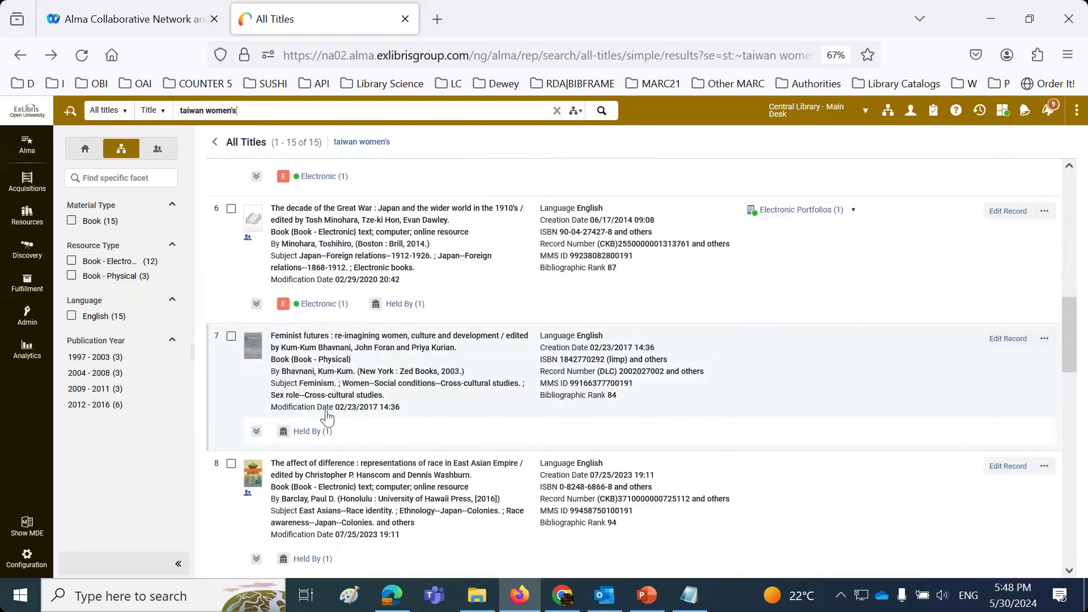
click(309, 433)
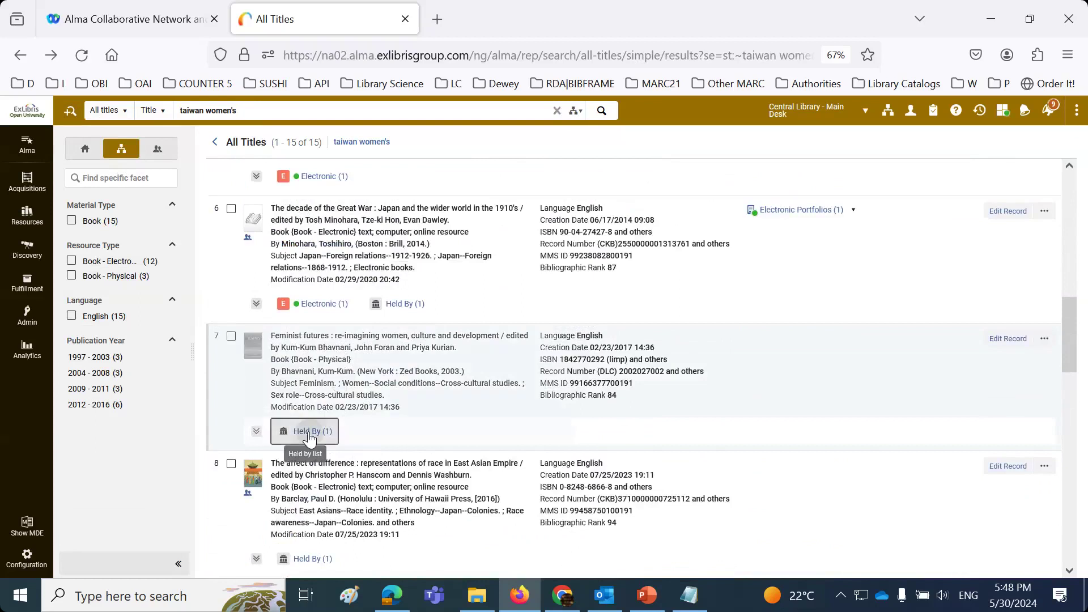